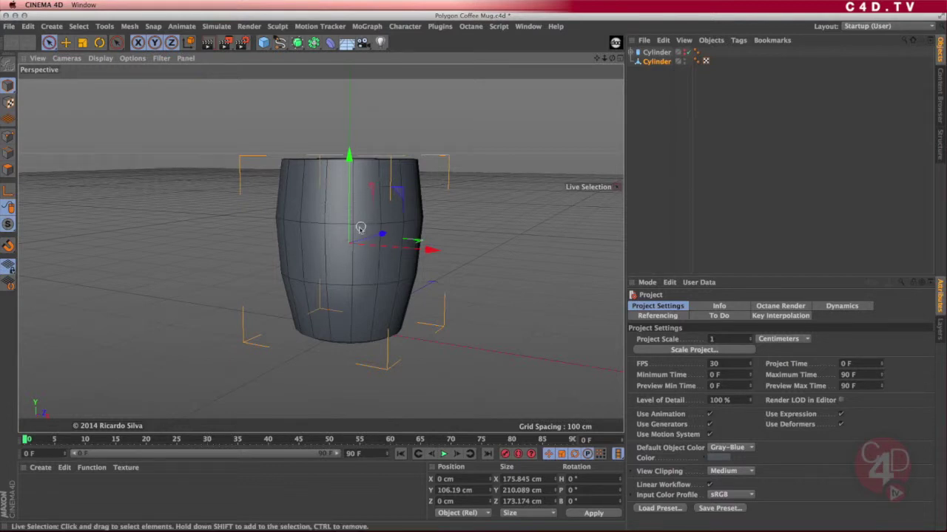
Examine the polygon coffee mug's mesh from the side and from underneath.
alt+drag(362, 282, 350, 205)
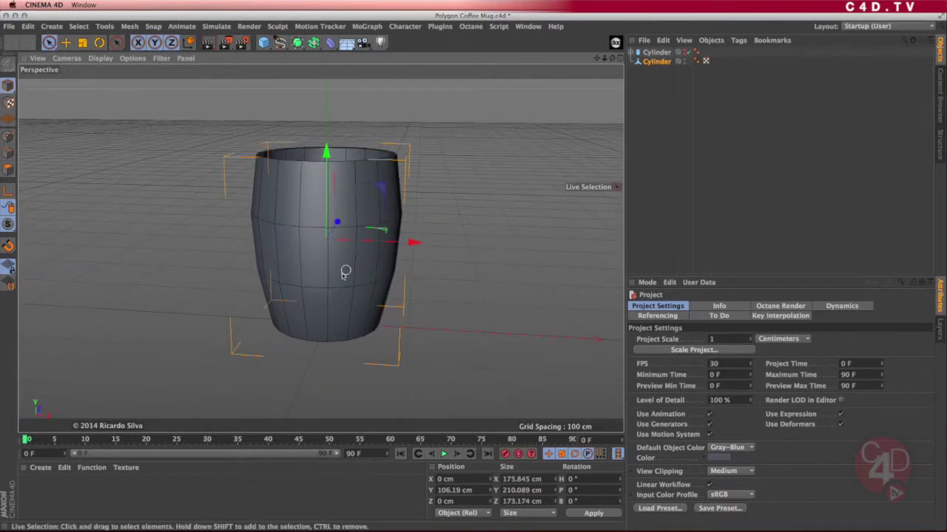
alt+drag(343, 315, 345, 299)
alt+right_drag(343, 208, 359, 209)
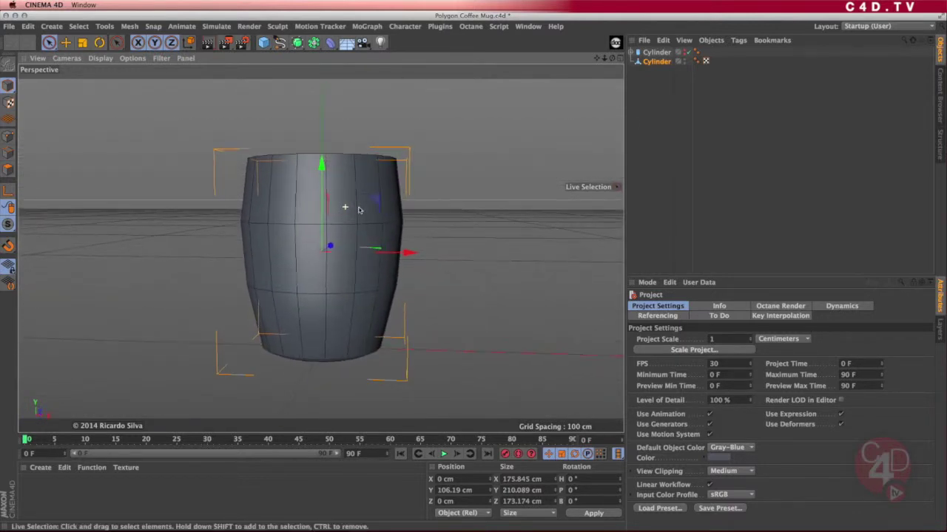
alt+drag(363, 249, 340, 256)
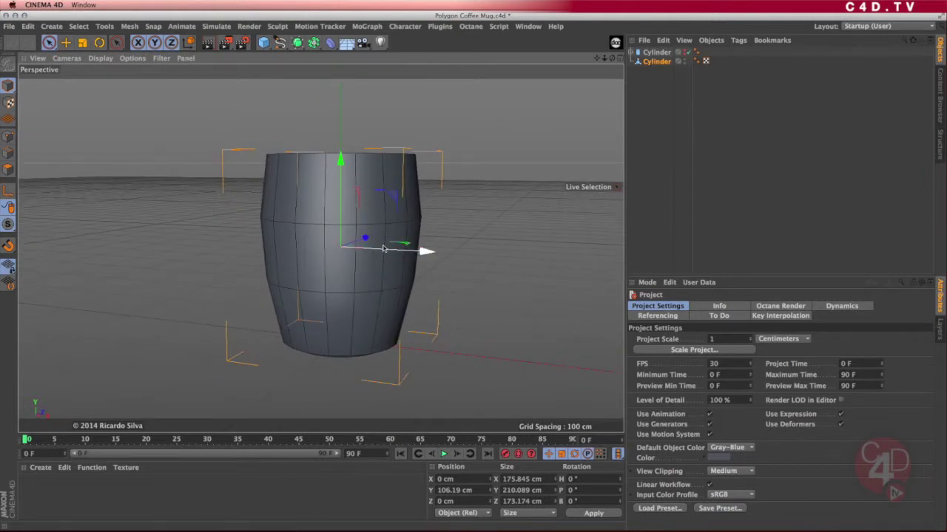
alt+drag(415, 252, 363, 268)
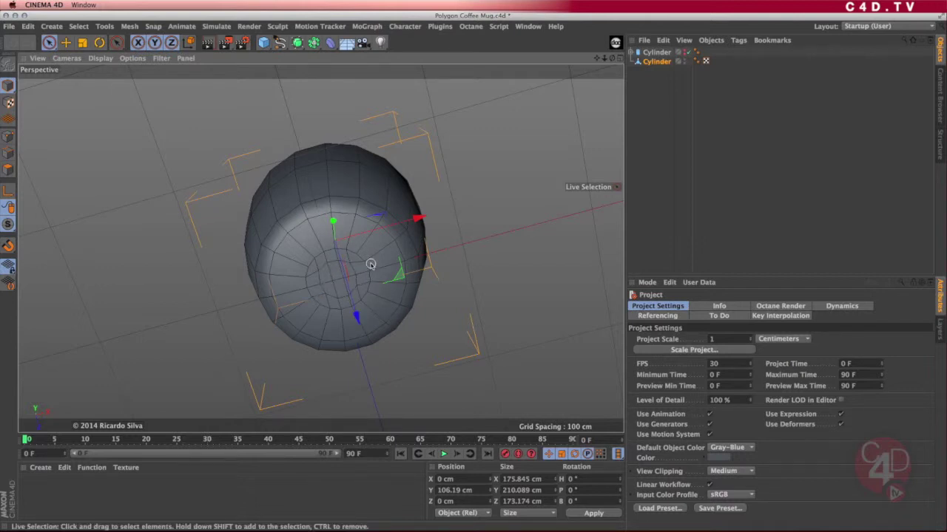
alt+drag(369, 265, 398, 229)
Switch to the Loft Coffee Mug project and view the mug from the side.
click(528, 26)
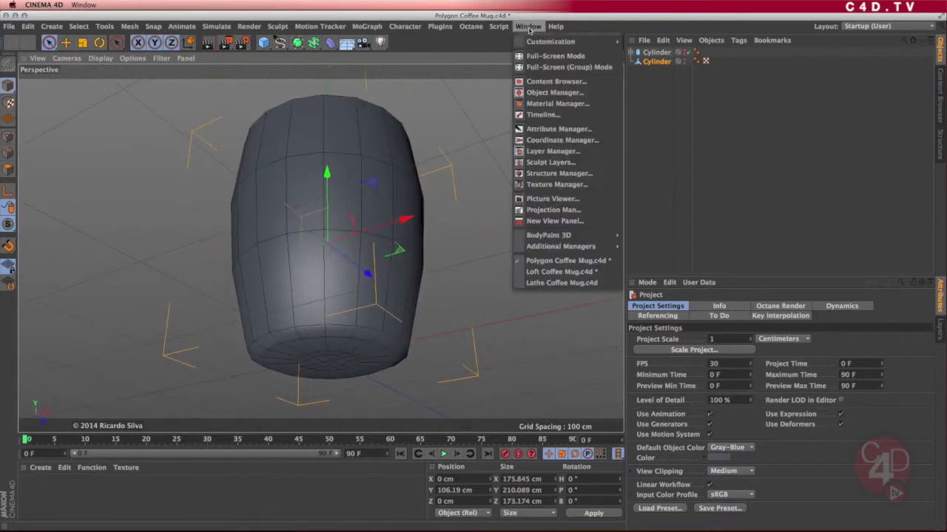
click(556, 272)
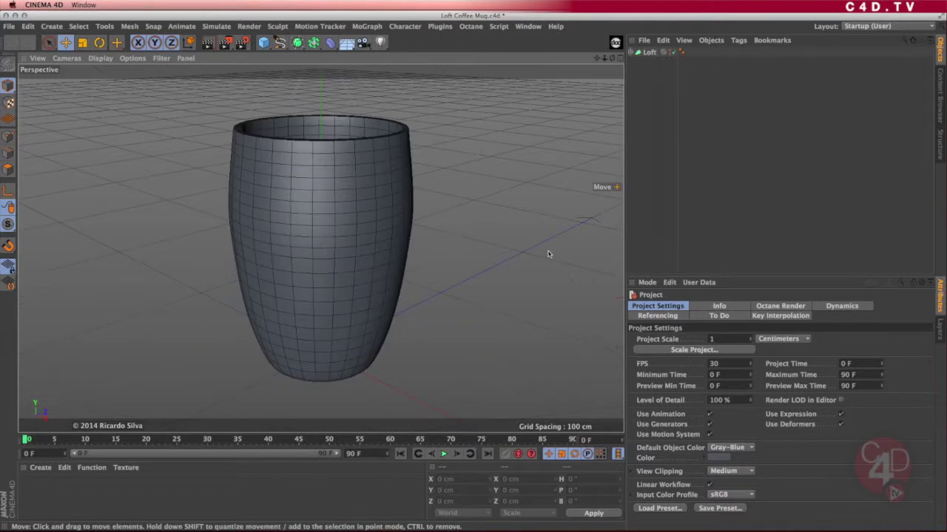
alt+drag(341, 337, 339, 294)
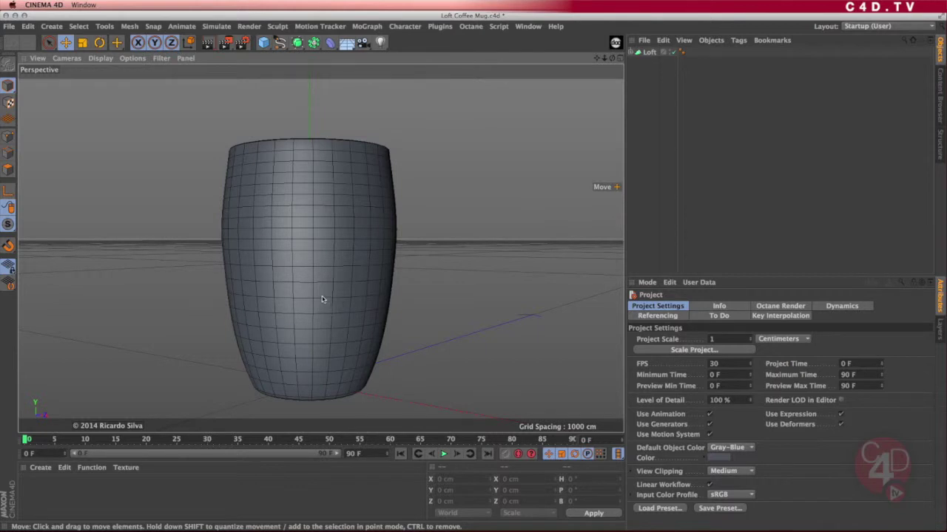
alt+middle_drag(322, 300, 331, 281)
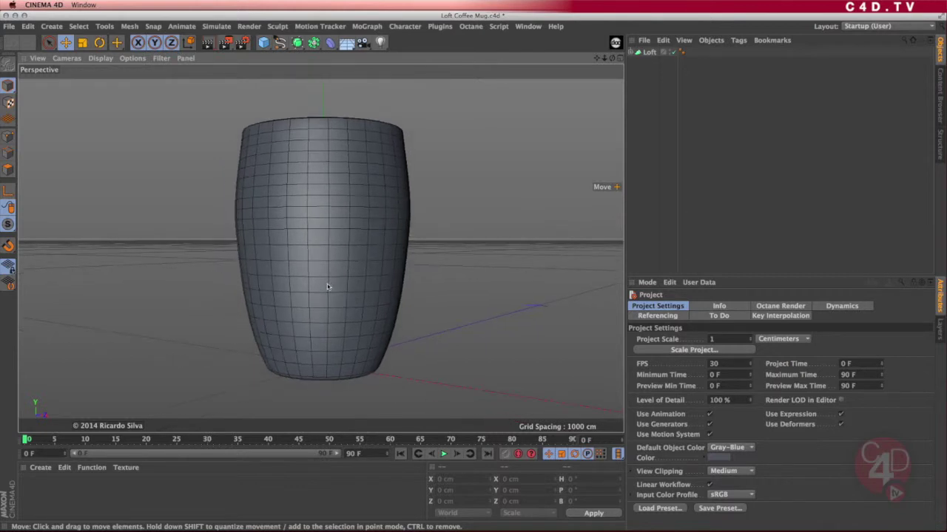
Set the Loft's mesh subdivision to 22 in U and 4 in V, and inspect the mug's side and base.
click(649, 53)
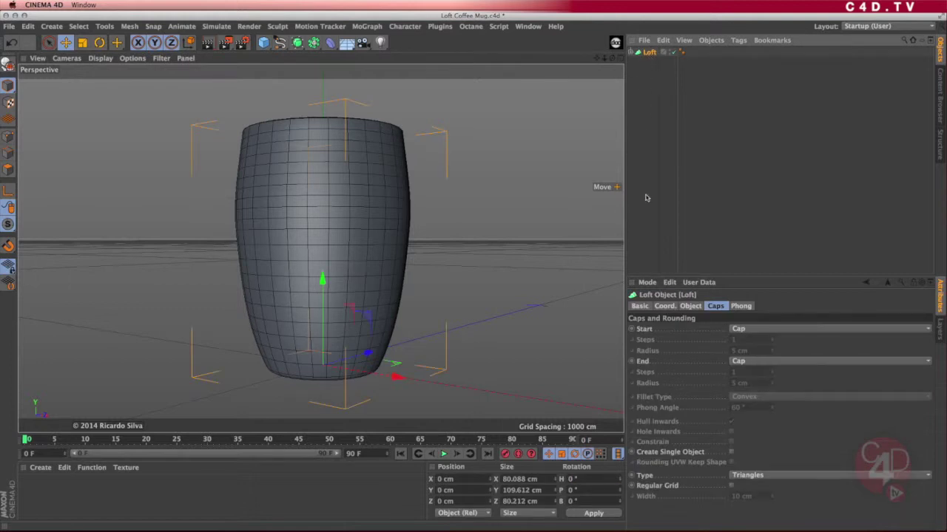
click(689, 306)
drag(760, 331, 757, 347)
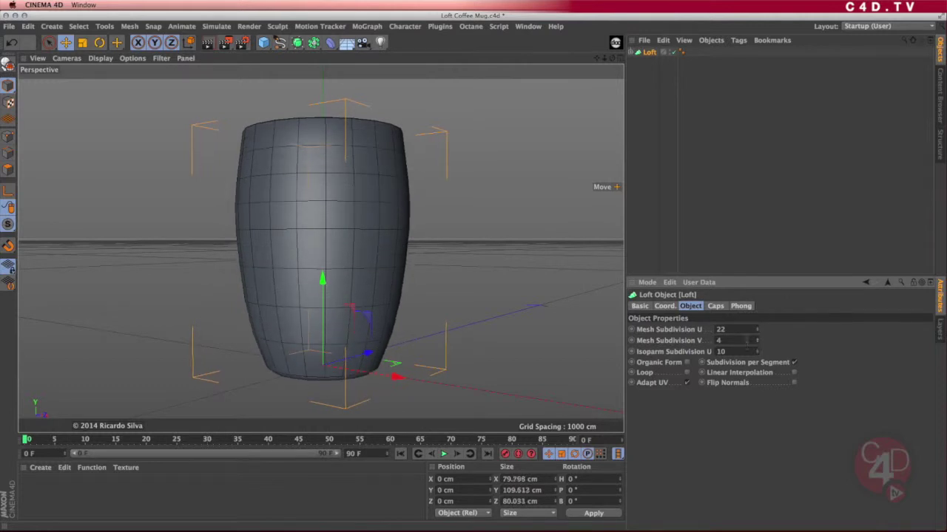
alt+drag(318, 263, 355, 272)
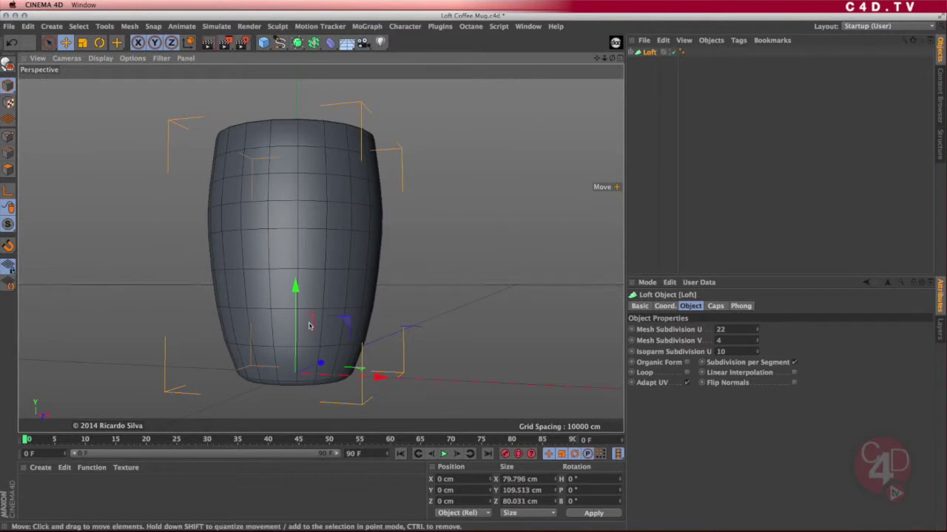
alt+drag(309, 323, 342, 271)
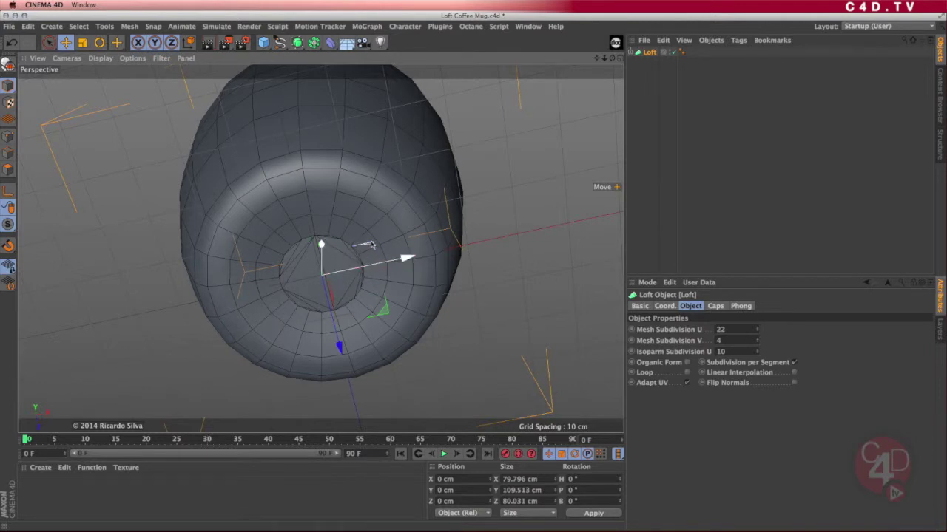
alt+drag(401, 169, 377, 288)
Switch to the Lathe Coffee Mug project and examine the mesh along the mug's side and base.
click(524, 28)
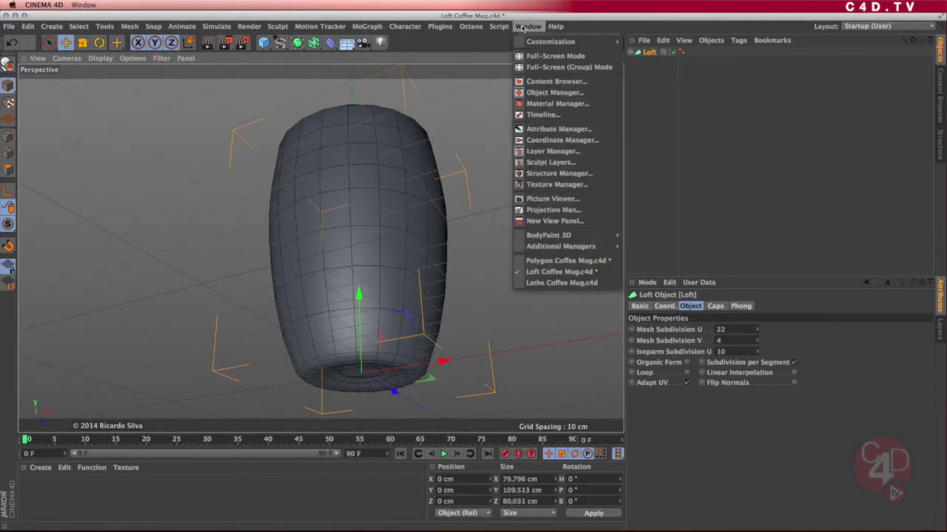
click(544, 282)
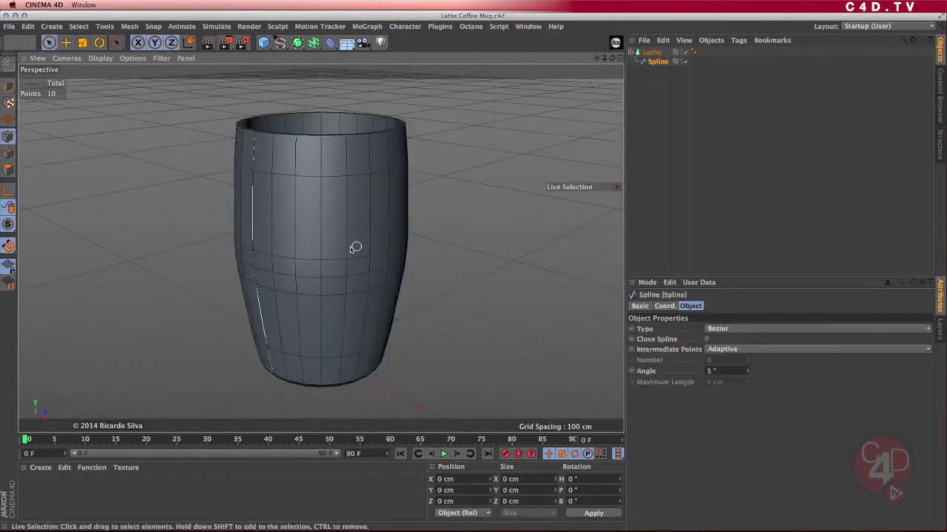
alt+drag(355, 247, 404, 175)
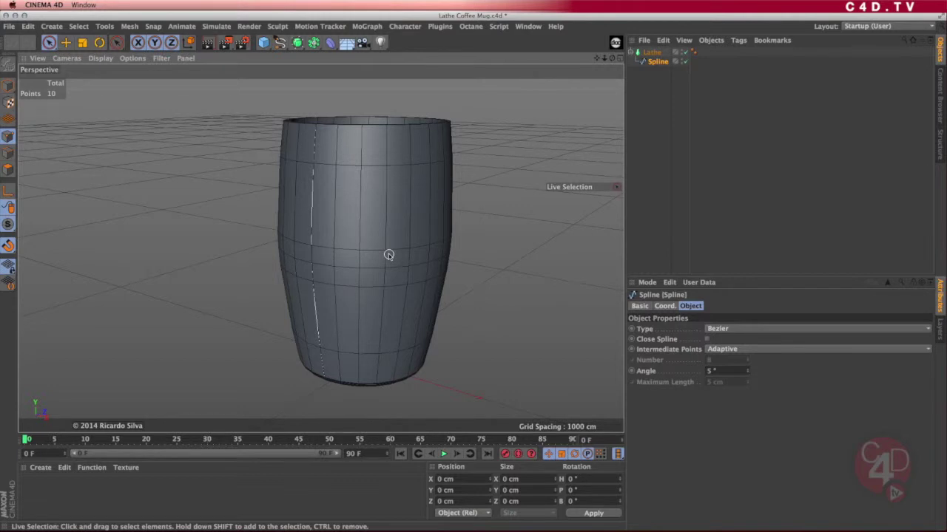
alt+drag(382, 234, 373, 155)
alt+drag(371, 256, 378, 297)
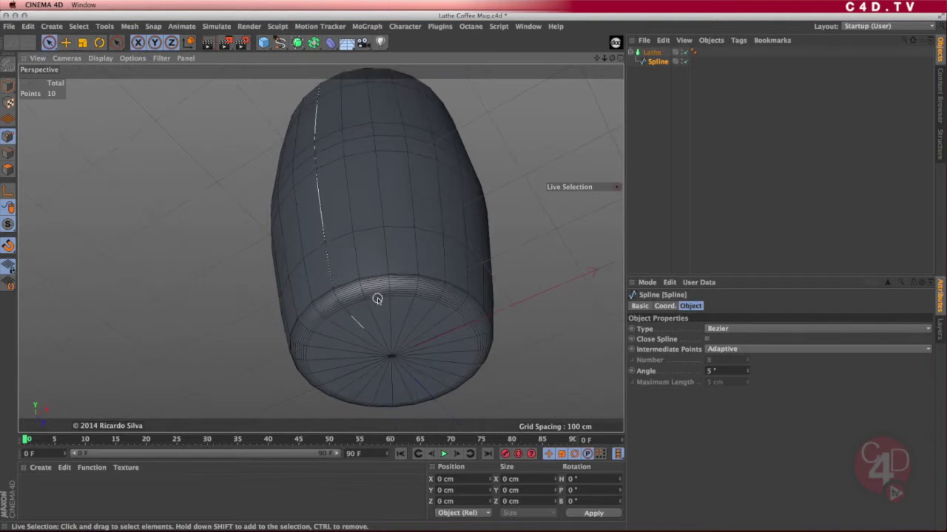
mouse_move(398, 300)
alt+mouse_down()
mouse_move(362, 338)
mouse_move(437, 315)
mouse_move(396, 313)
alt+mouse_up()
alt+right_drag(388, 321, 403, 315)
alt+middle_drag(397, 326, 392, 310)
mouse_move(400, 310)
alt+mouse_down()
mouse_move(397, 294)
mouse_move(389, 311)
mouse_move(381, 295)
mouse_move(364, 306)
mouse_move(403, 210)
mouse_move(407, 233)
mouse_move(375, 273)
mouse_move(389, 249)
mouse_move(379, 251)
alt+mouse_up()
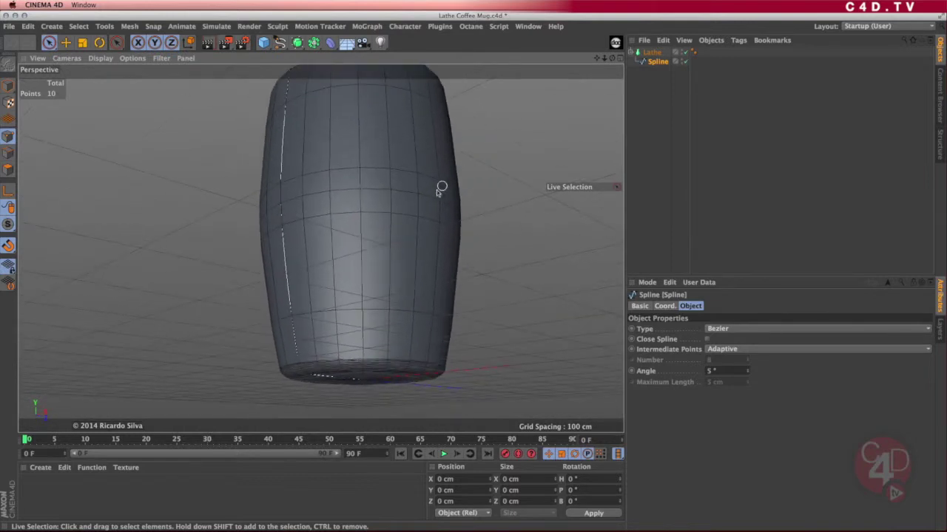
mouse_move(371, 229)
alt+mouse_down()
mouse_move(370, 169)
mouse_move(321, 249)
mouse_move(366, 253)
mouse_move(318, 249)
mouse_move(372, 234)
alt+mouse_up()
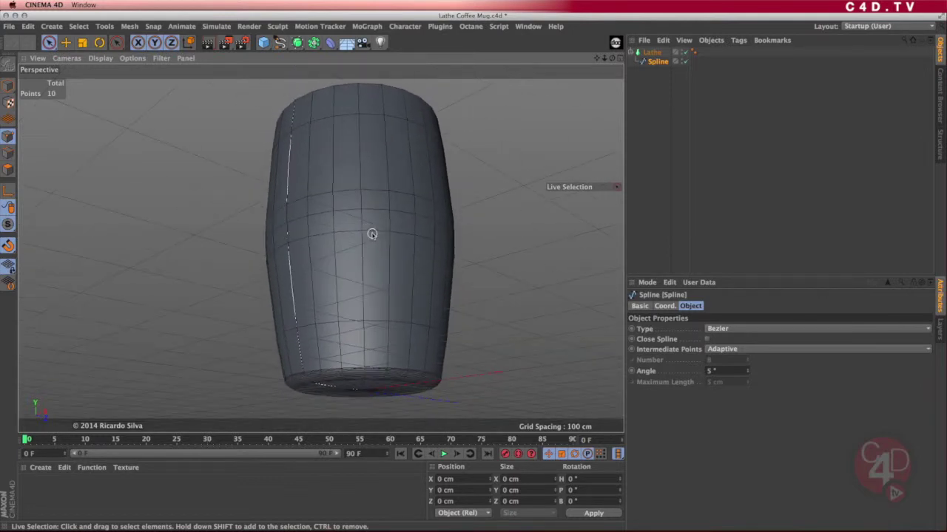
Try a lower subdivision on the Lathe object and set it back to 24.
click(652, 53)
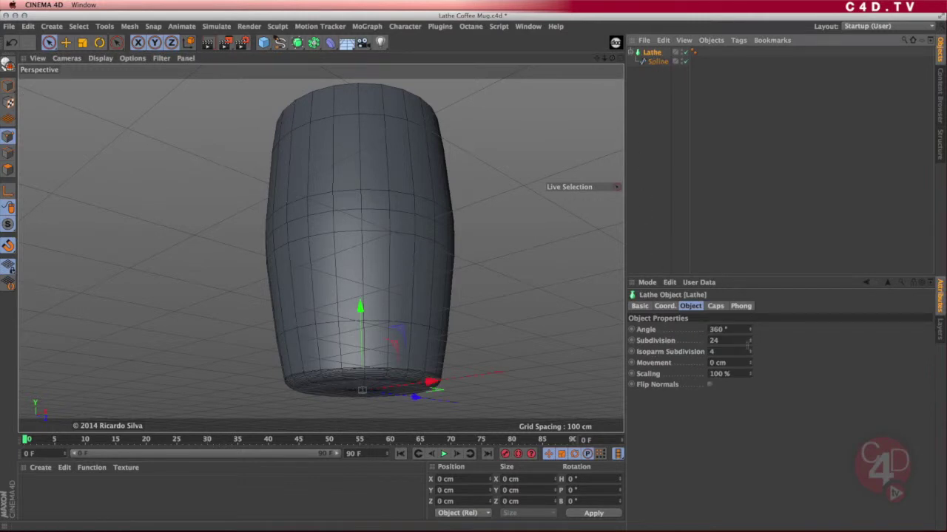
drag(750, 342, 727, 343)
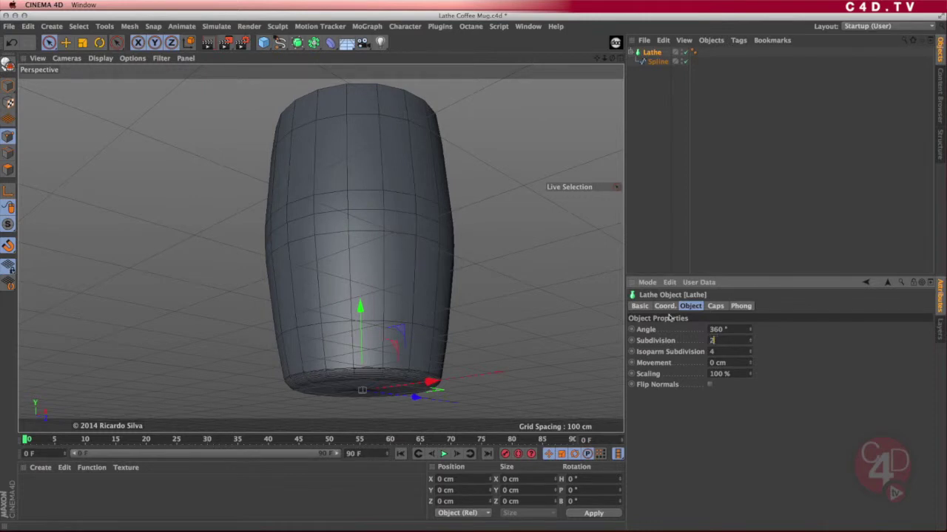
text(4)
key(Return)
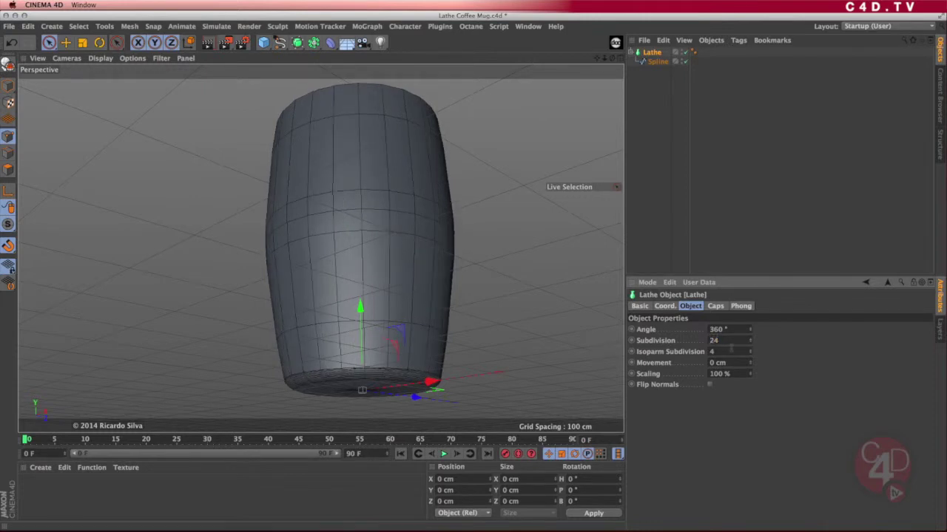
Set the profile spline's intermediate point angle to 7° and inspect the mug's base.
click(658, 62)
drag(748, 371, 749, 373)
alt+drag(353, 247, 343, 291)
alt+right_drag(343, 291, 374, 273)
alt+drag(374, 273, 368, 286)
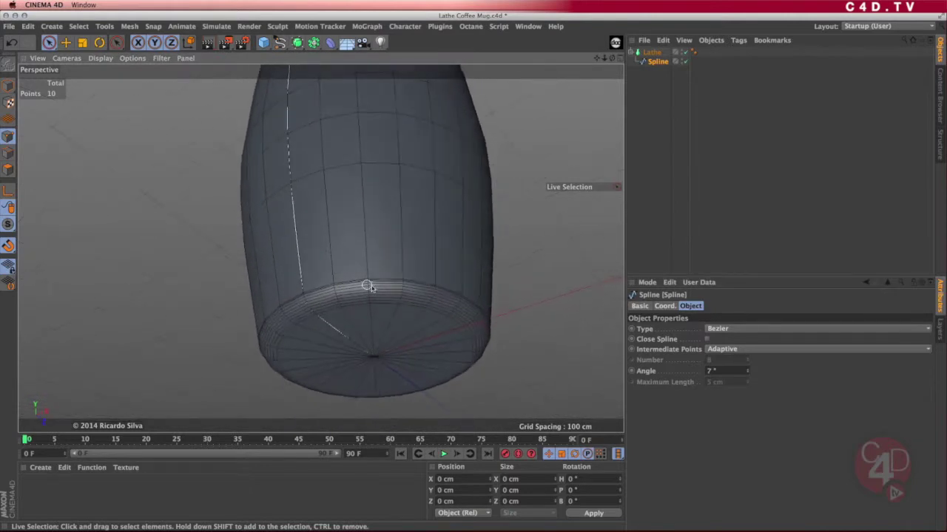
Raise the profile spline's angle to 9° and check the mesh along the mug's side and base.
drag(747, 370, 750, 370)
scroll(370, 244, down, 4)
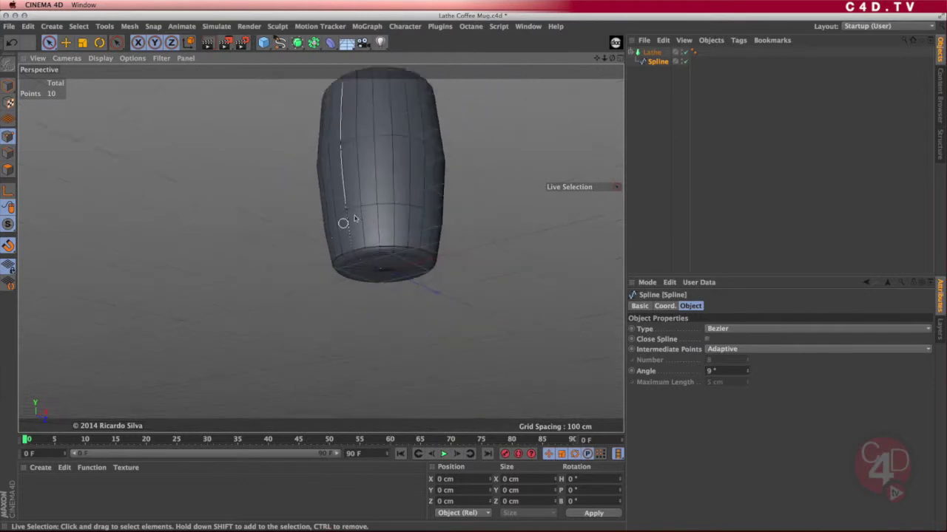
alt+middle_drag(386, 203, 370, 250)
alt+drag(371, 250, 366, 290)
alt+middle_drag(369, 263, 367, 231)
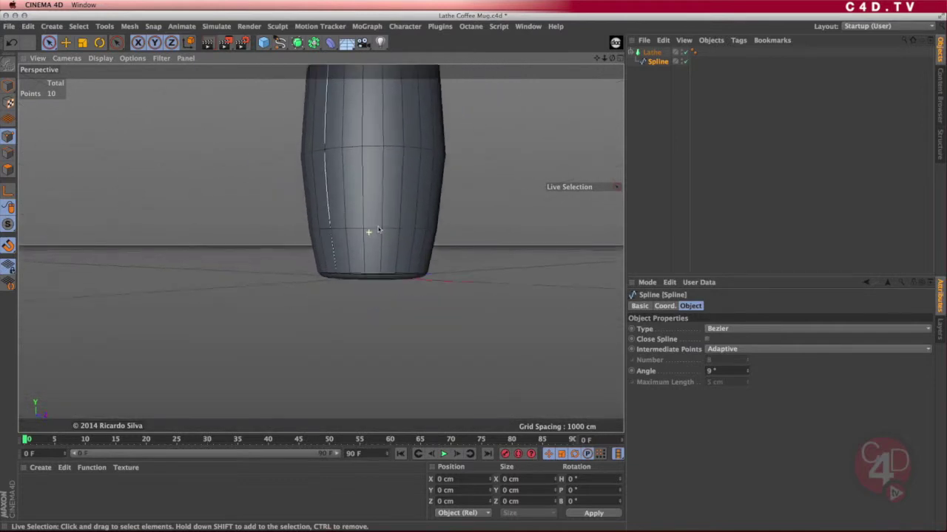
alt+drag(376, 237, 413, 218)
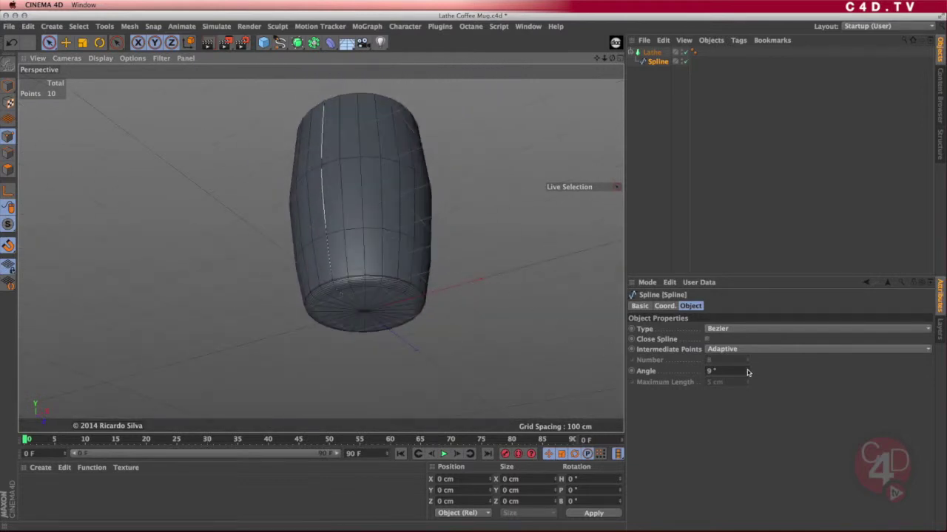
Set the profile spline's angle to 3° and inspect the mug from below and above.
drag(747, 372, 748, 382)
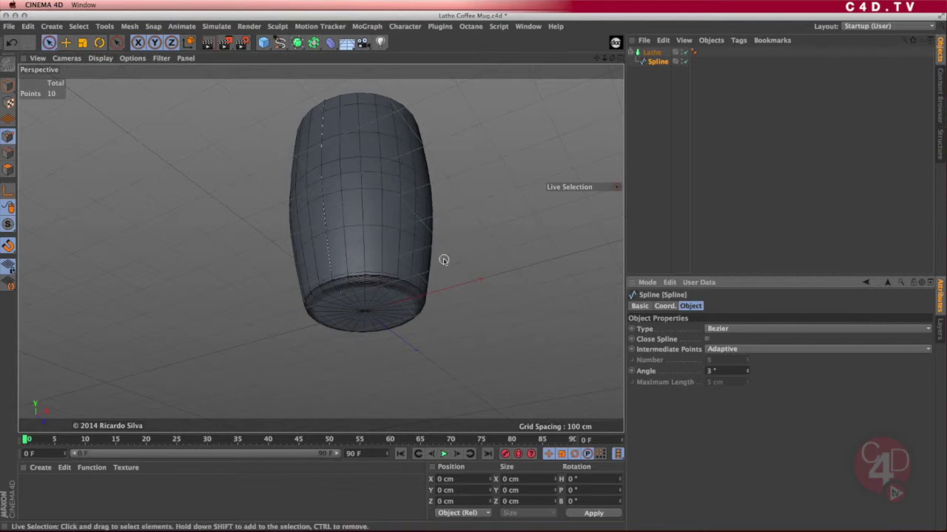
mouse_move(377, 222)
alt+mouse_down()
mouse_move(376, 237)
mouse_move(385, 216)
mouse_move(391, 224)
mouse_move(382, 271)
mouse_move(383, 213)
alt+mouse_up()
alt+drag(377, 283, 377, 252)
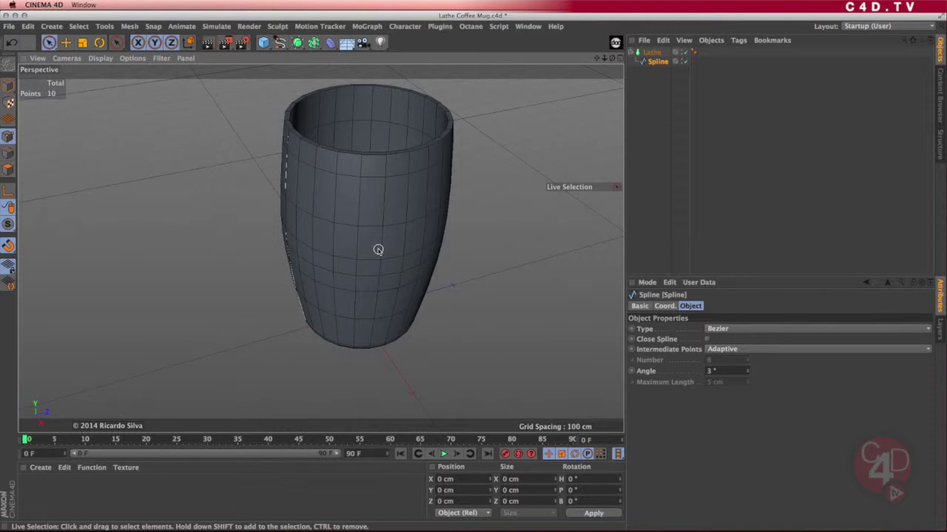
alt+drag(374, 232, 374, 196)
alt+drag(385, 278, 371, 231)
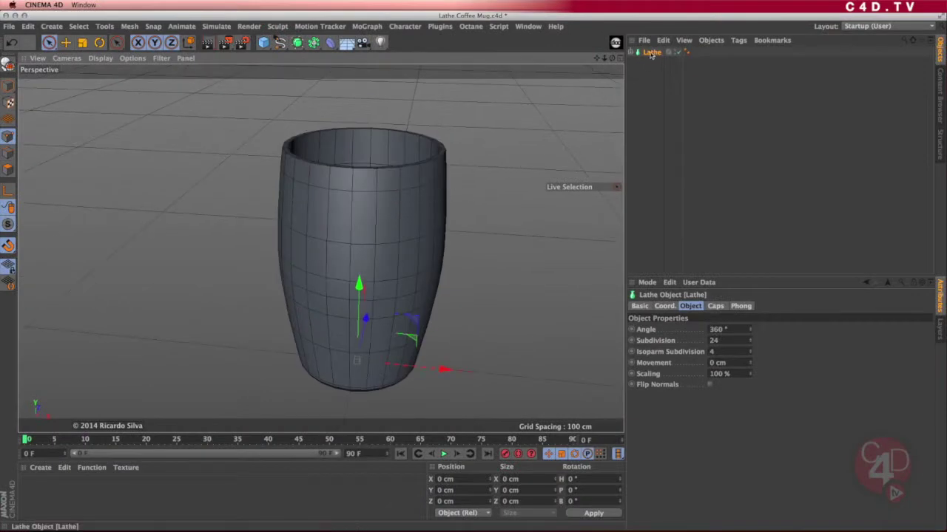
Create a polygon copy of the Lathe mug with Current State to Object, and reselect the original Lathe generator.
click(651, 53)
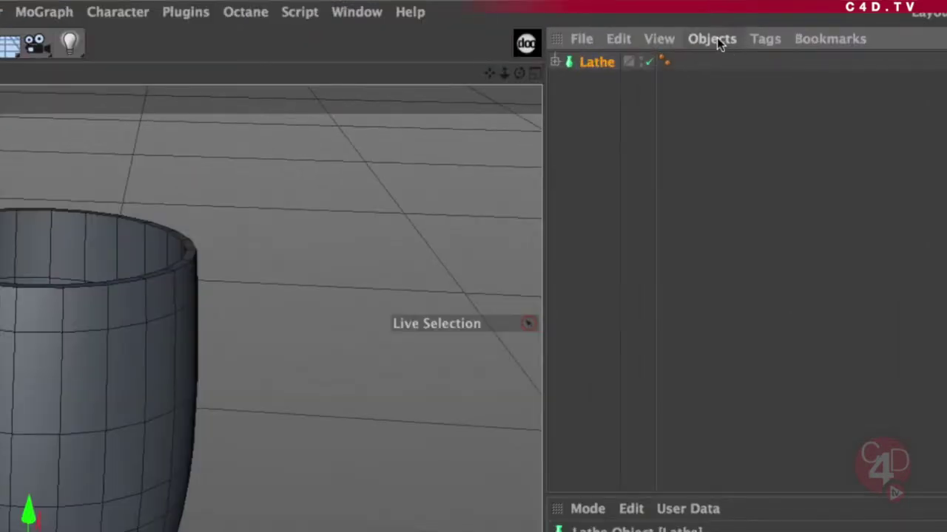
click(714, 38)
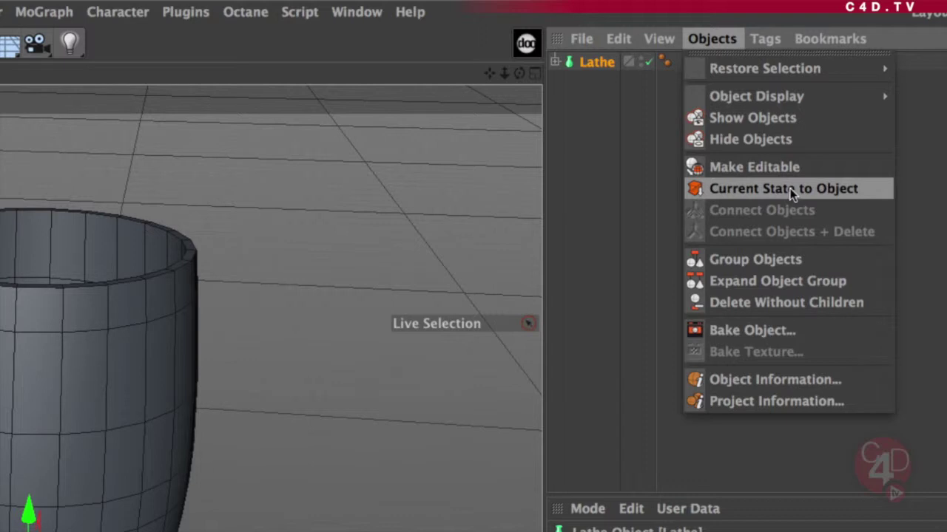
click(786, 189)
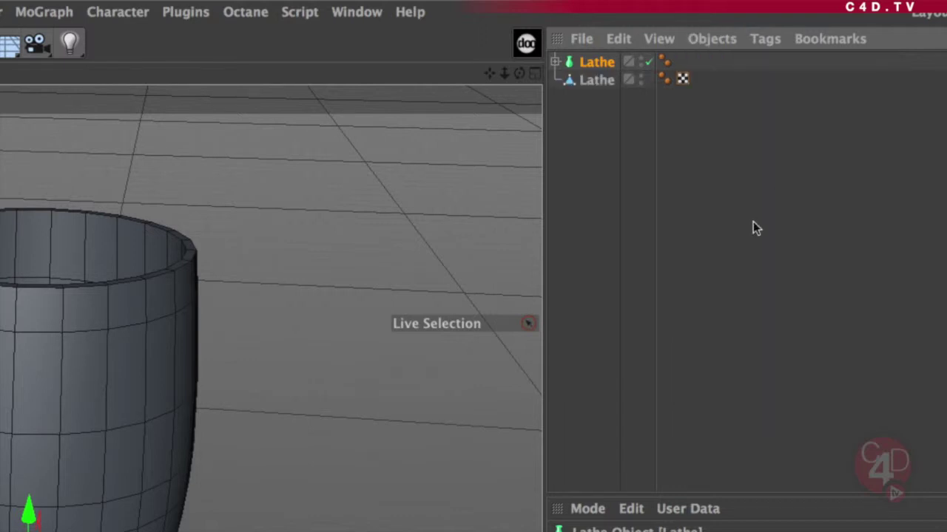
click(596, 80)
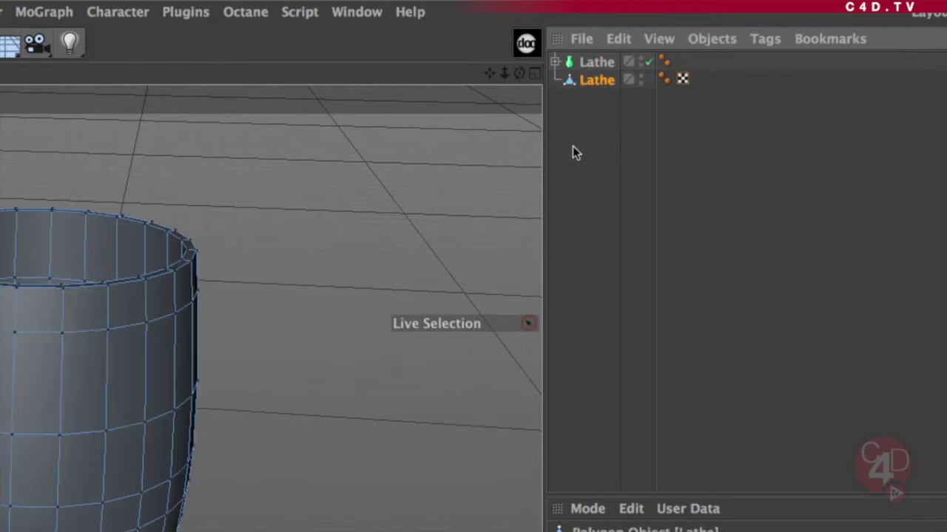
click(598, 62)
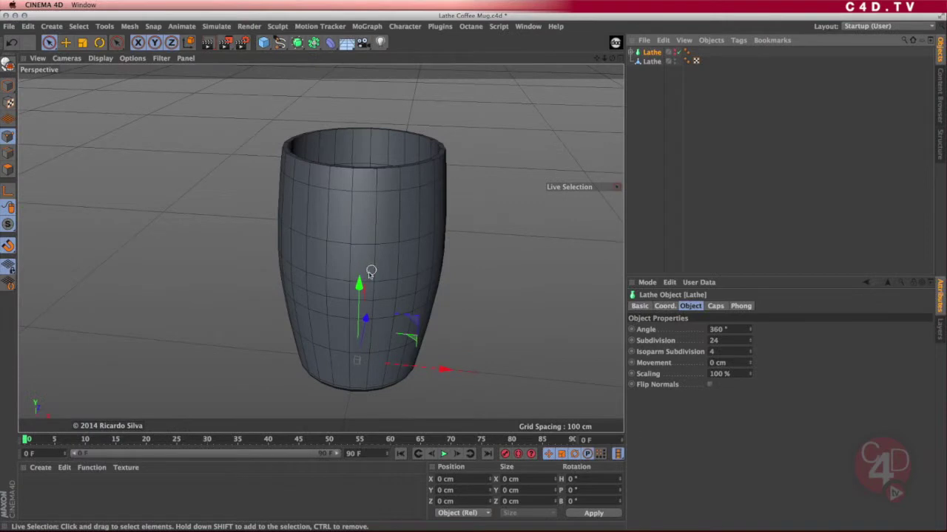
alt+drag(400, 258, 328, 258)
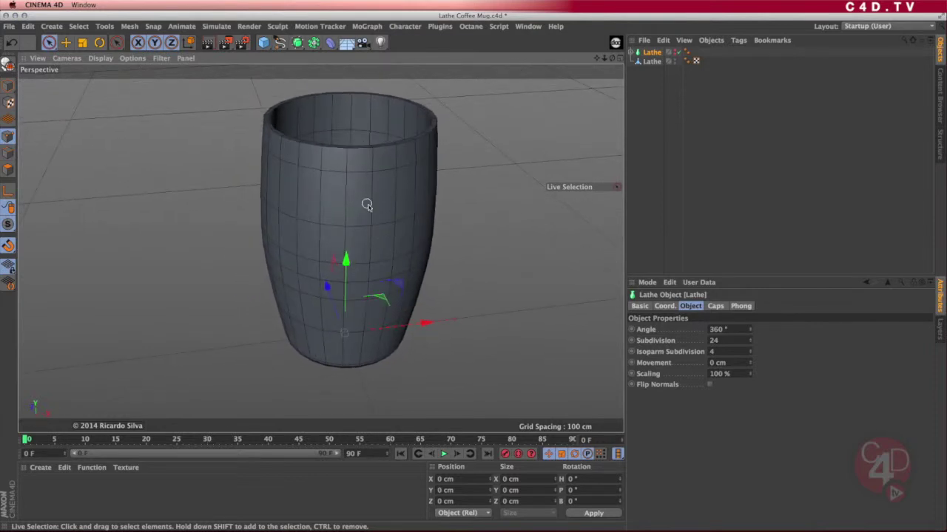
mouse_move(367, 205)
alt+mouse_down()
mouse_move(389, 239)
mouse_move(370, 196)
alt+mouse_up()
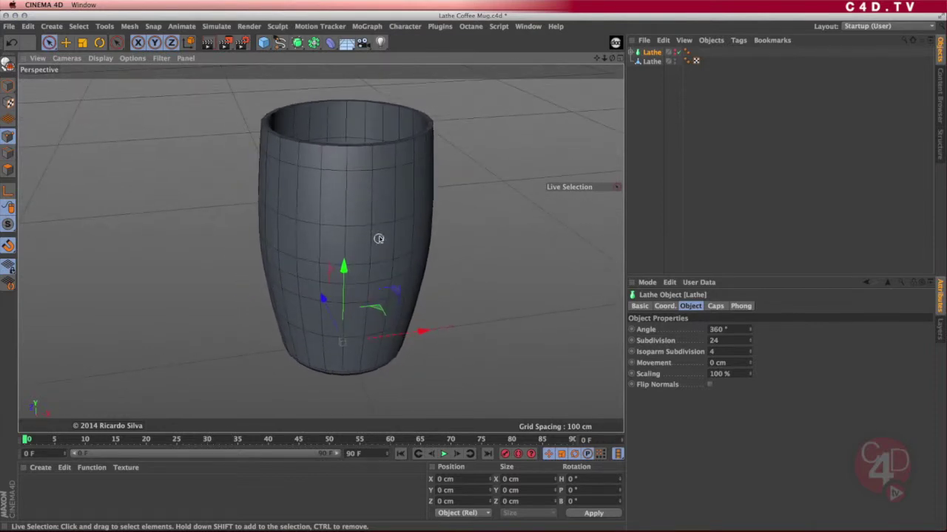
Switch to polygon editing on the polygon copy of the Lathe mug and examine the mesh along its side.
click(8, 169)
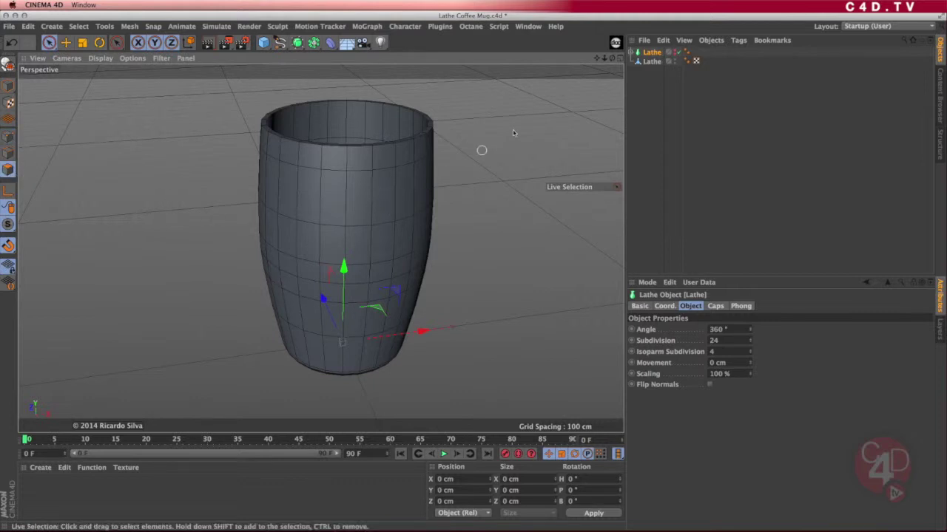
key(c)
drag(407, 191, 391, 185)
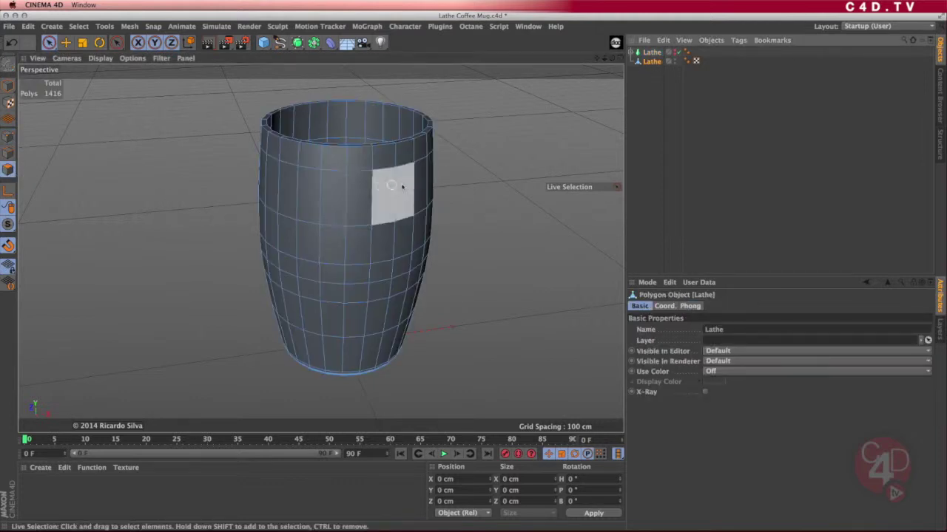
drag(333, 200, 370, 244)
mouse_move(390, 285)
alt+mouse_down()
mouse_move(350, 266)
mouse_move(268, 344)
mouse_move(389, 281)
mouse_move(374, 262)
mouse_move(417, 244)
mouse_move(378, 258)
mouse_move(407, 319)
mouse_move(324, 278)
mouse_move(311, 259)
mouse_move(309, 340)
alt+mouse_up()
click(514, 179)
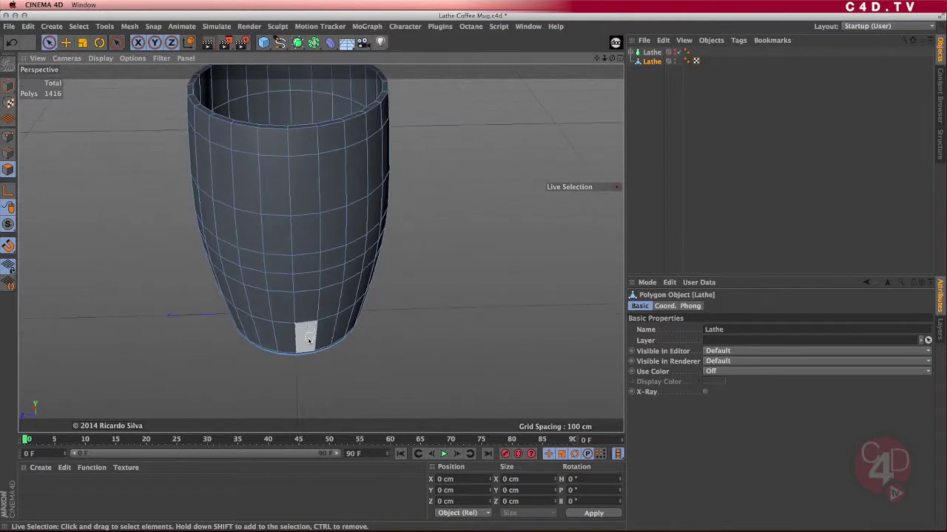
alt+drag(306, 277, 406, 182)
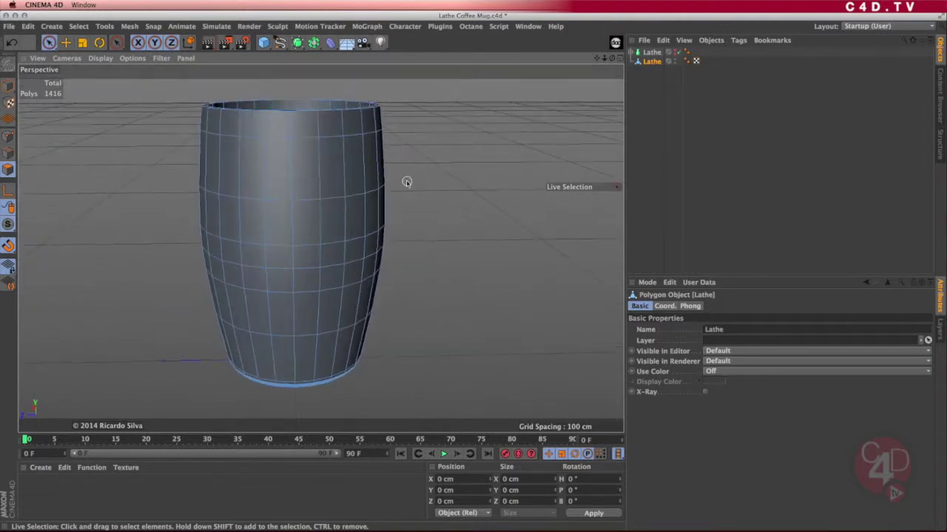
In the front view, select two adjacent polygons at the centre of the mug's upper side and return to the perspective view.
click(620, 58)
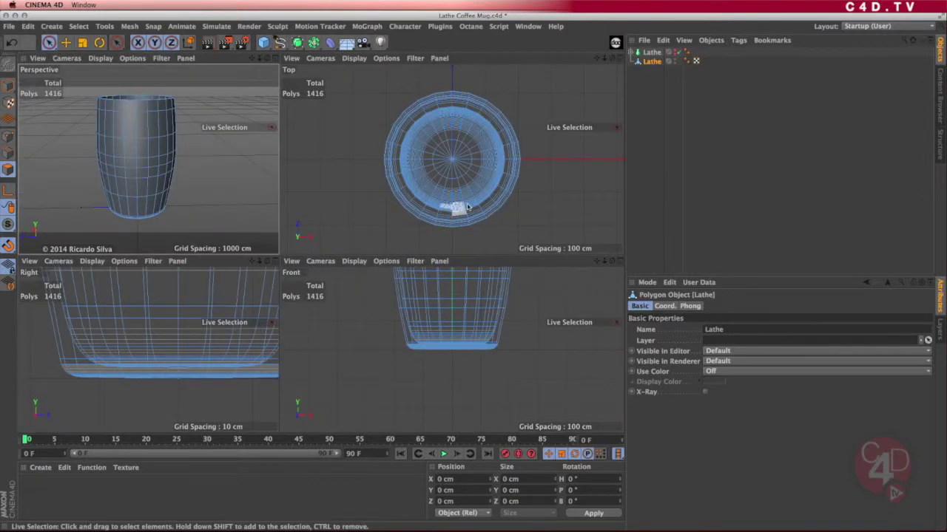
click(614, 261)
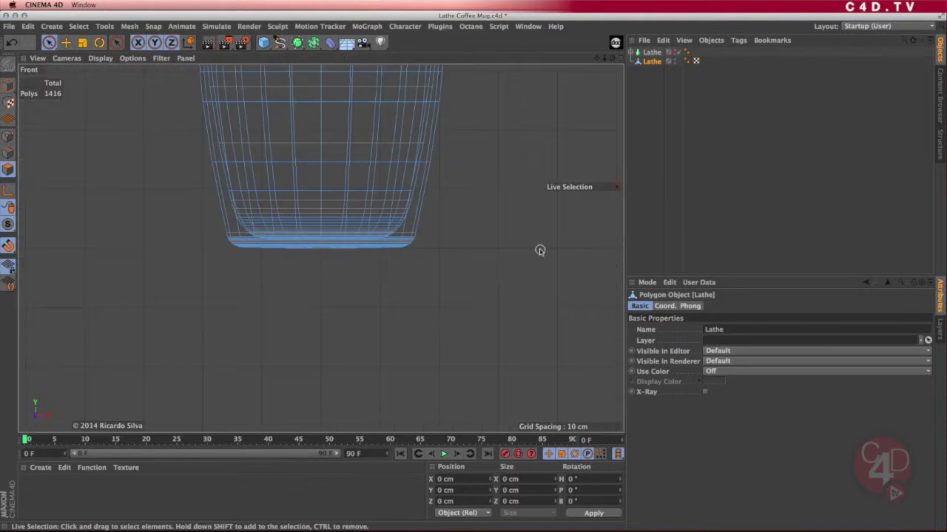
alt+middle_drag(394, 205, 416, 355)
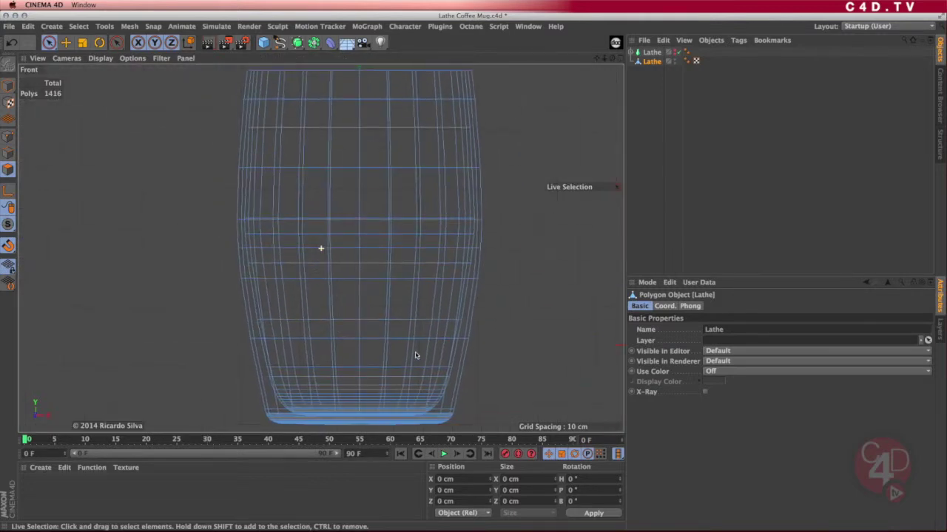
alt+right_drag(389, 255, 389, 254)
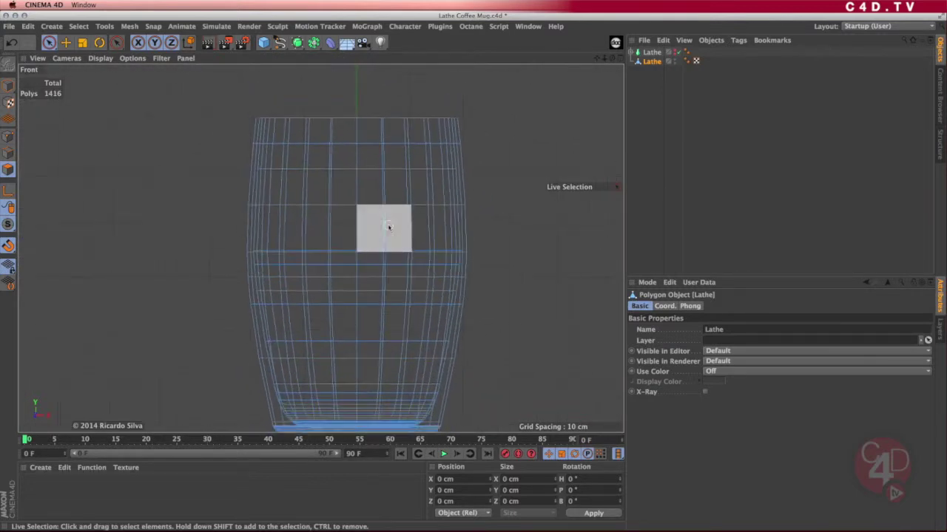
alt+middle_drag(389, 228, 382, 220)
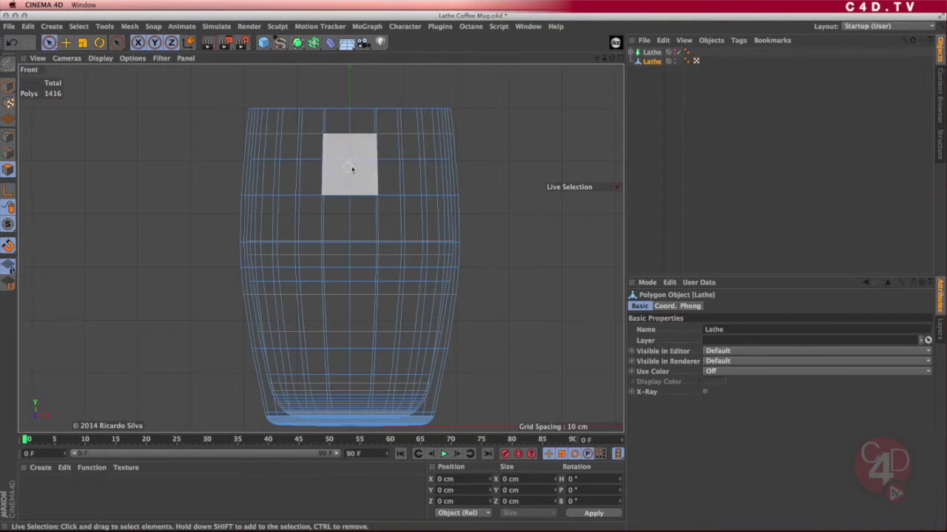
click(355, 160)
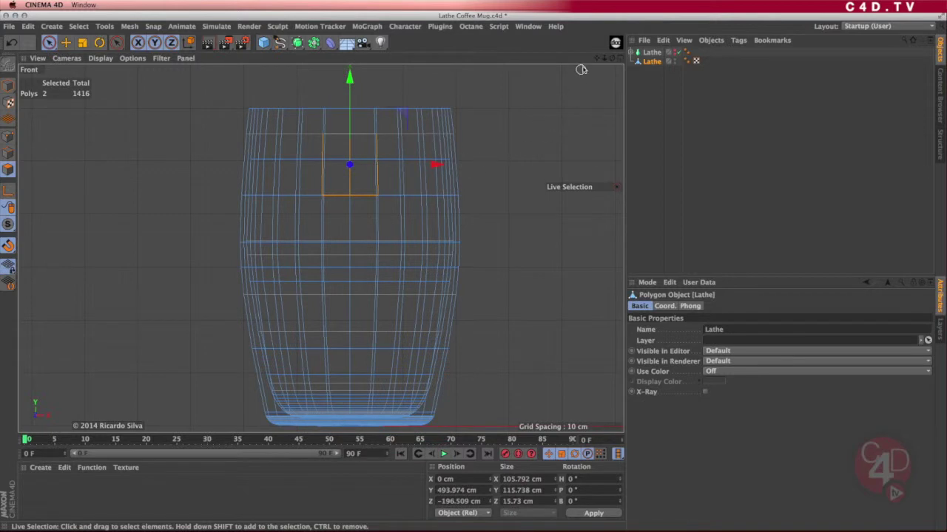
click(621, 60)
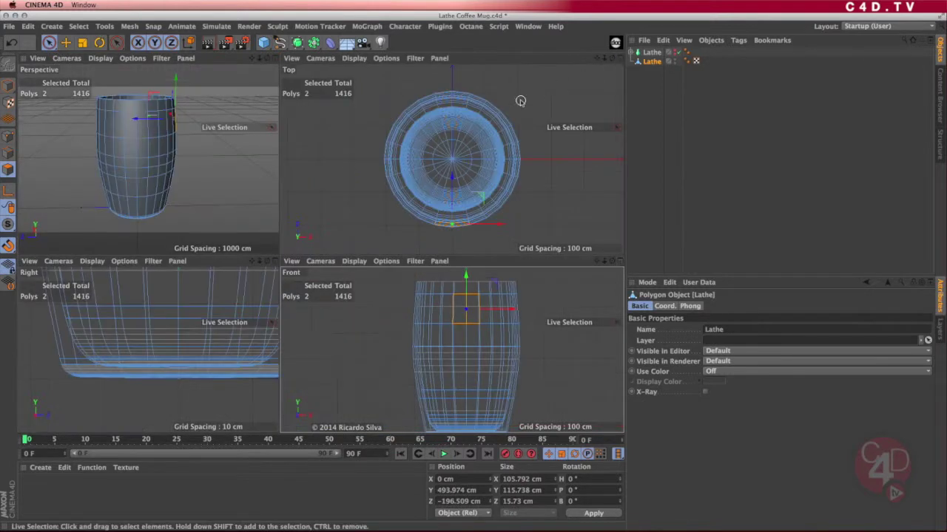
click(275, 61)
Try extruding the two selected upper polygons outward about 71 cm as a handle block, inspect it, and undo the extrusion.
alt+drag(372, 228, 244, 233)
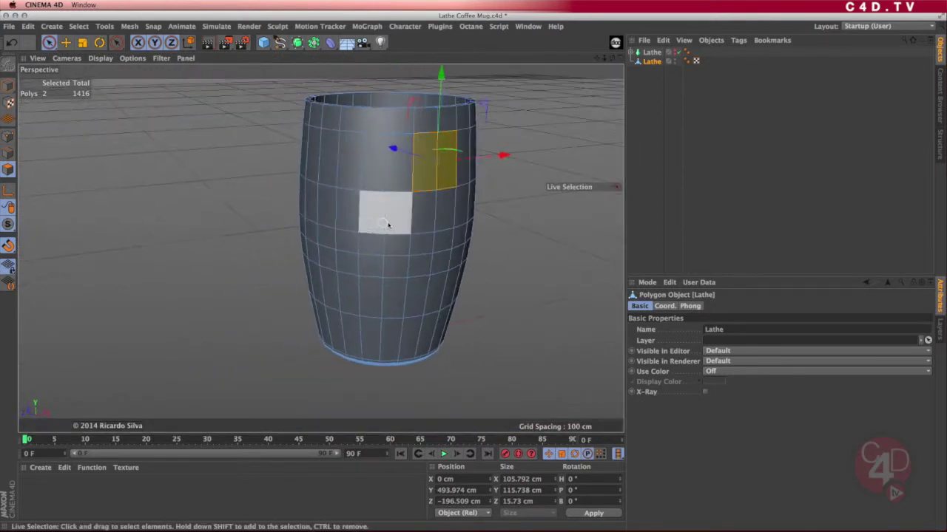
alt+middle_drag(389, 225, 308, 248)
alt+drag(330, 257, 235, 282)
alt+drag(340, 241, 331, 264)
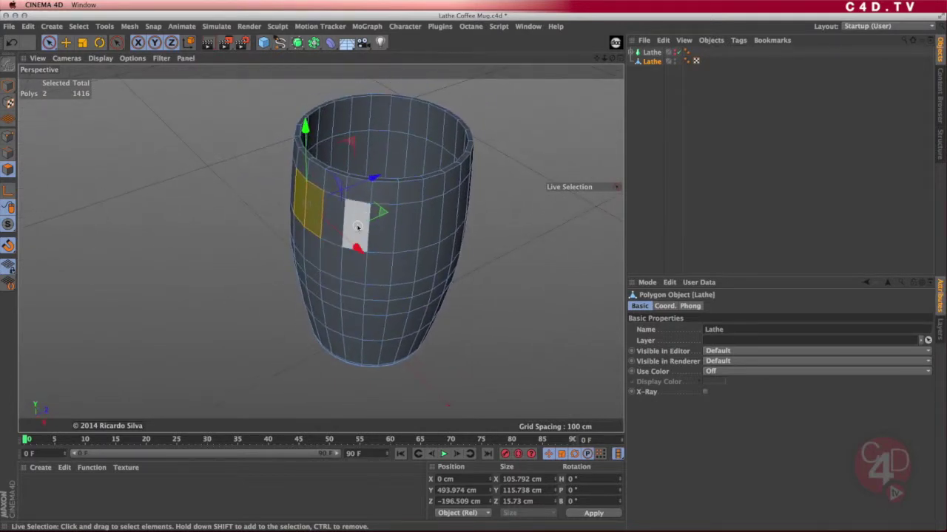
alt+drag(363, 213, 408, 241)
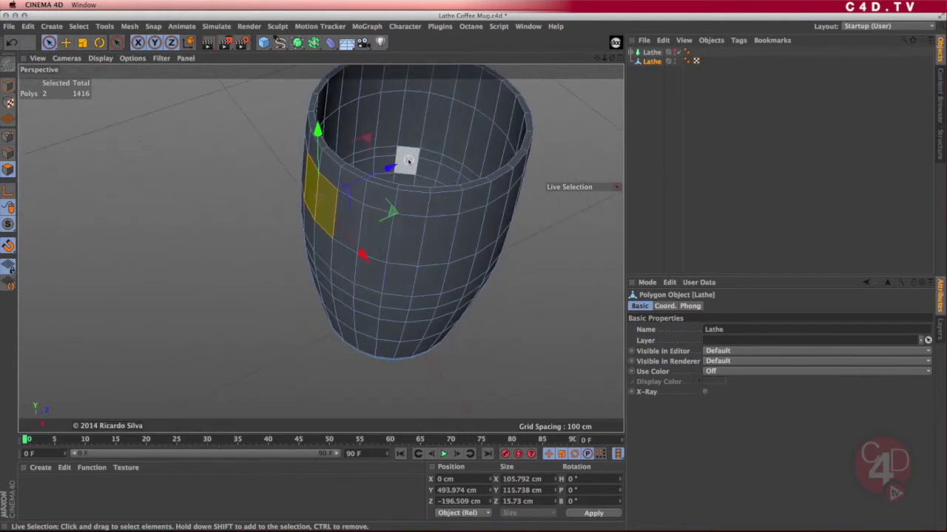
key(d)
drag(391, 170, 355, 178)
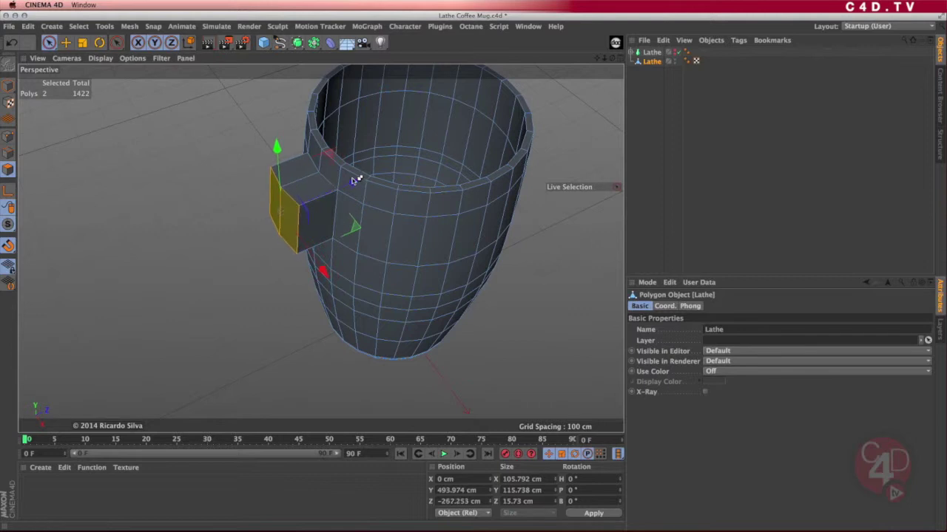
alt+drag(407, 214, 384, 224)
alt+middle_drag(384, 224, 400, 187)
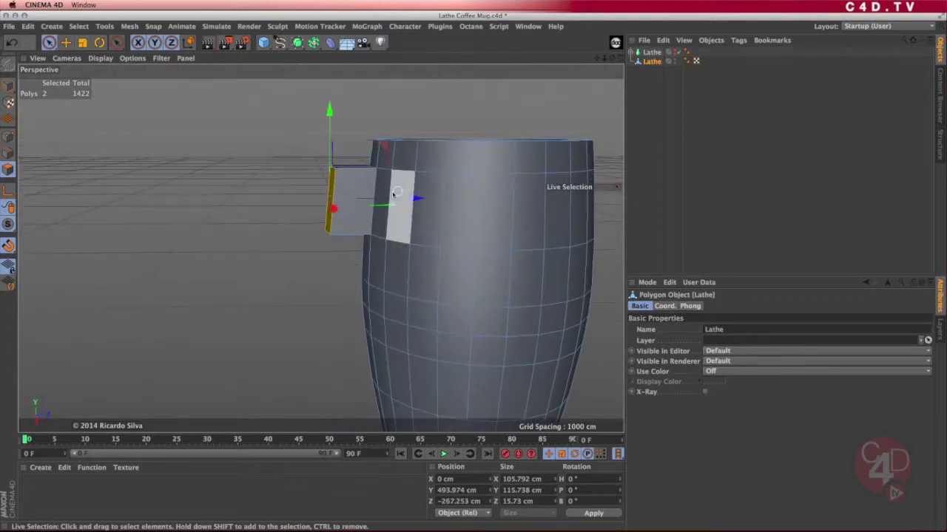
alt+drag(427, 225, 514, 260)
alt+middle_drag(397, 214, 418, 211)
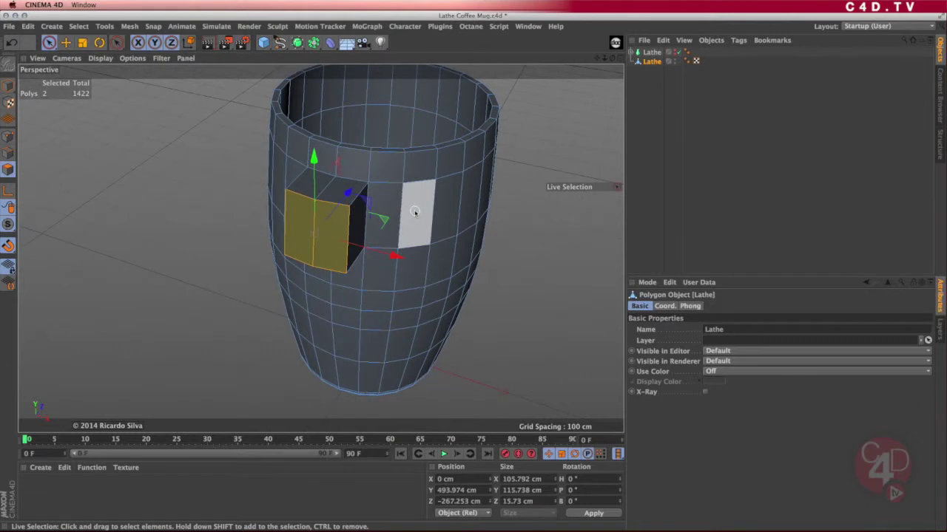
key(ctrl+z)
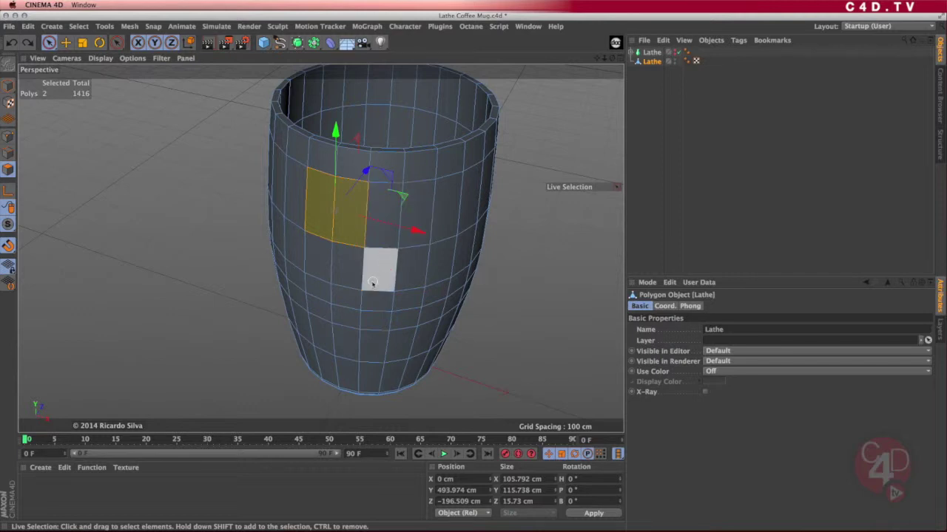
Add the two polygons directly below, near the mug's base, to the current polygon selection.
alt+middle_drag(372, 282, 392, 229)
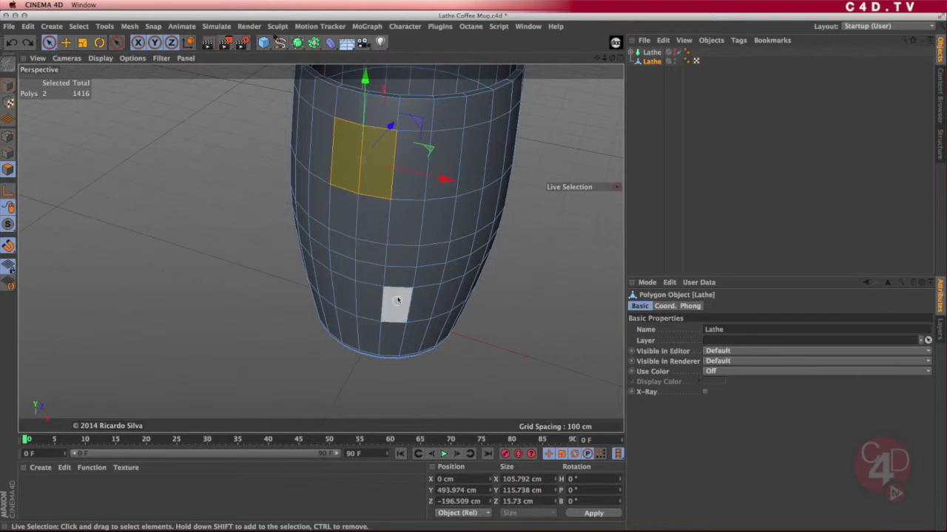
alt+drag(398, 300, 355, 317)
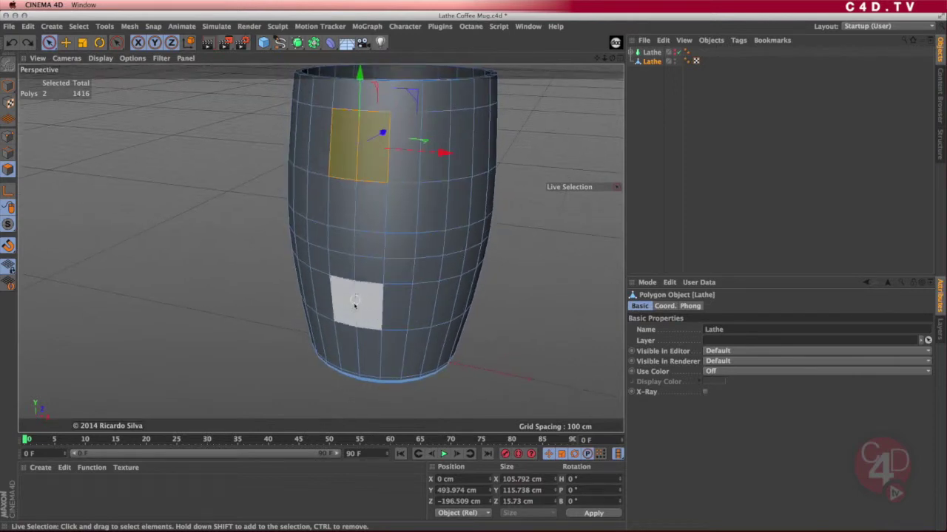
mouse_move(349, 303)
shift+mouse_down()
mouse_move(369, 310)
mouse_move(344, 314)
mouse_move(439, 291)
mouse_move(431, 294)
shift+mouse_up()
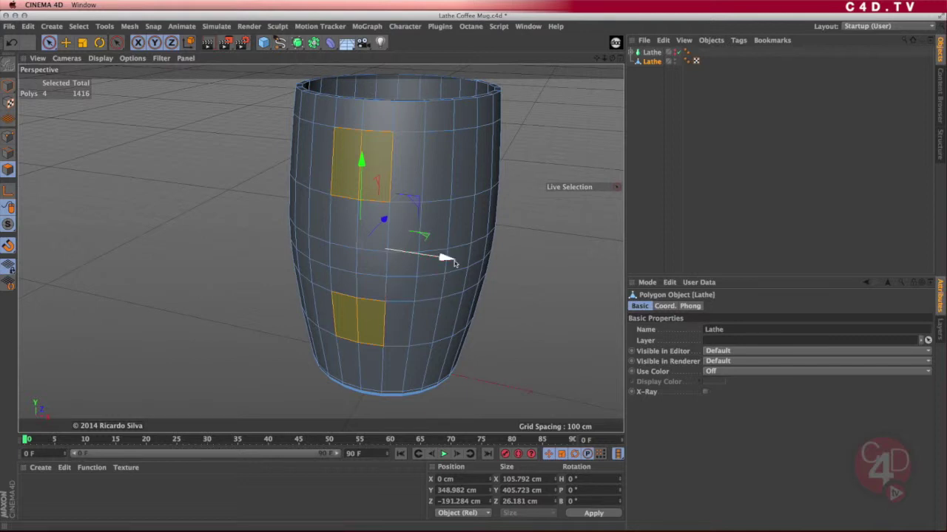
Inset both selected polygon pairs with Extrude Inner at an offset of about 19.5 cm.
key(m)
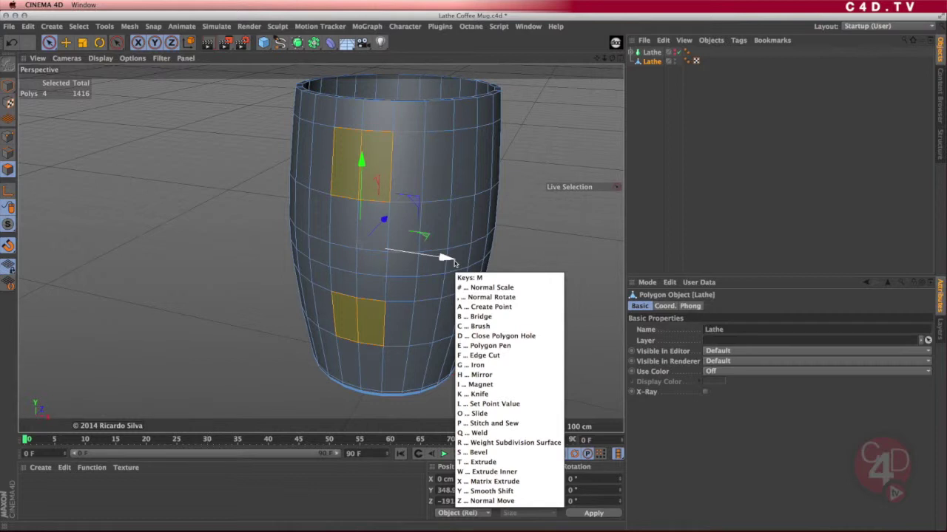
key(w)
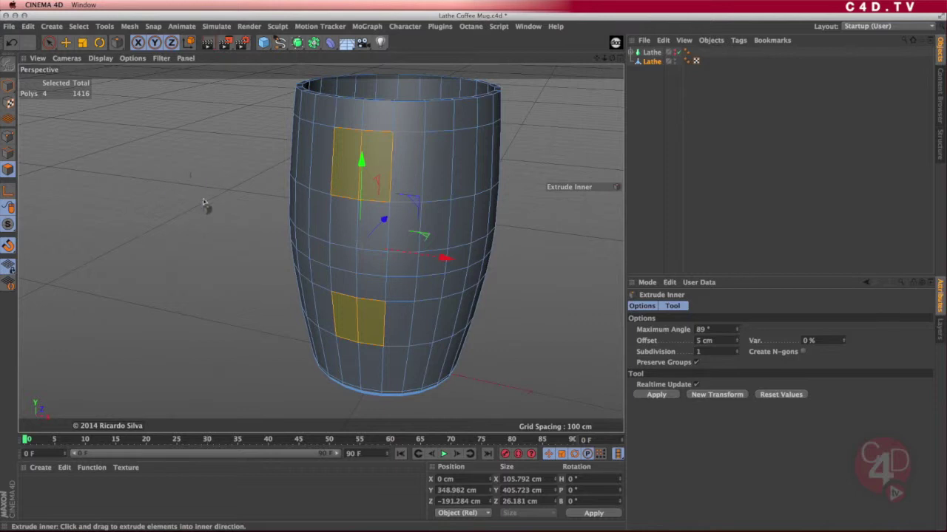
drag(218, 183, 135, 232)
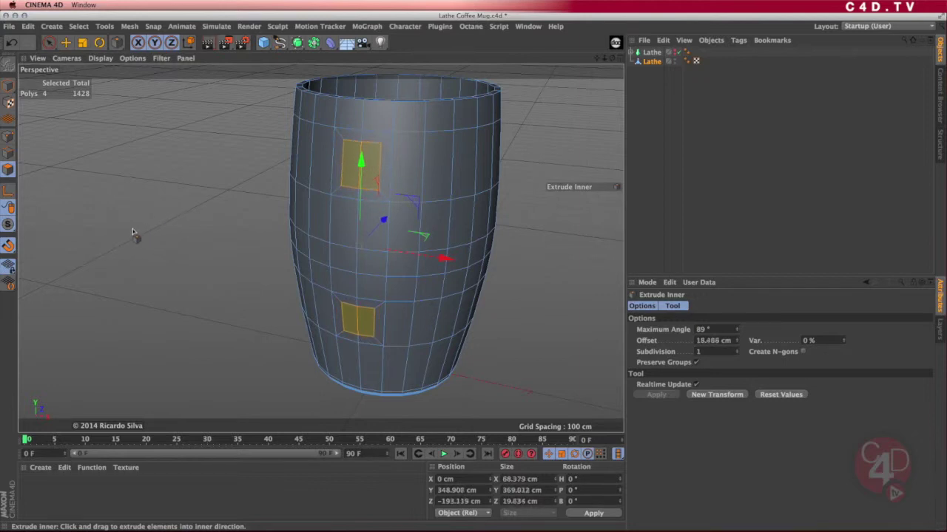
alt+drag(260, 303, 285, 292)
alt+right_drag(321, 275, 347, 270)
alt+middle_drag(450, 264, 423, 291)
alt+drag(506, 300, 384, 259)
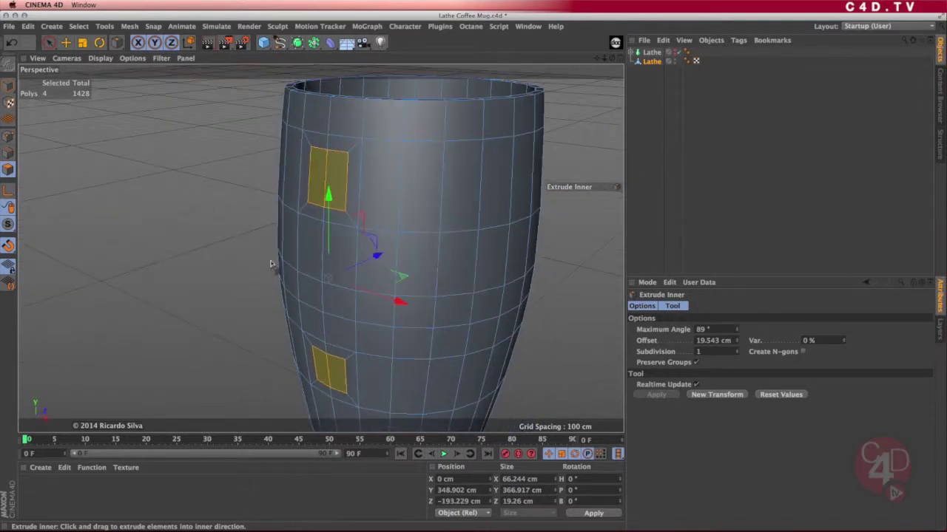
With Live Selection, extrude both inset patches outward along Z in two segments totalling about 129 cm to form handle stubs.
mouse_move(205, 281)
alt+mouse_down()
mouse_move(190, 288)
mouse_move(205, 282)
alt+mouse_up()
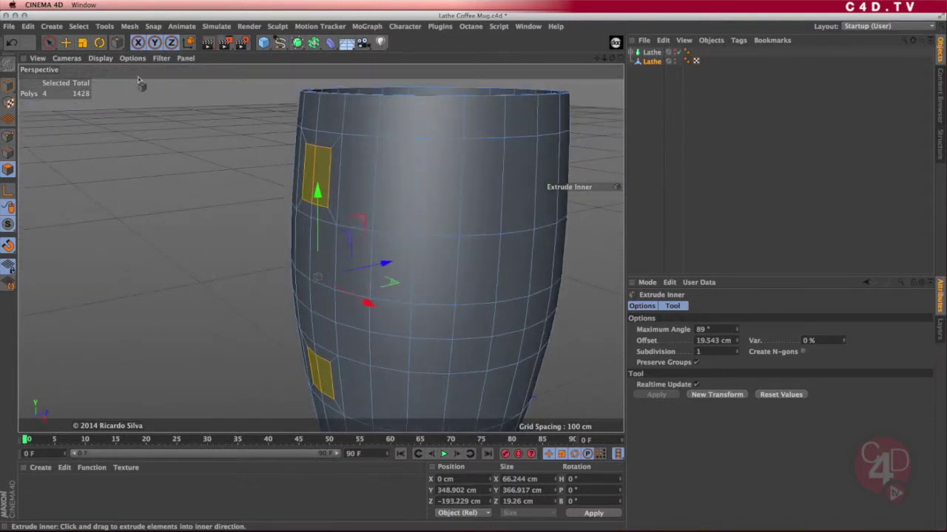
click(49, 43)
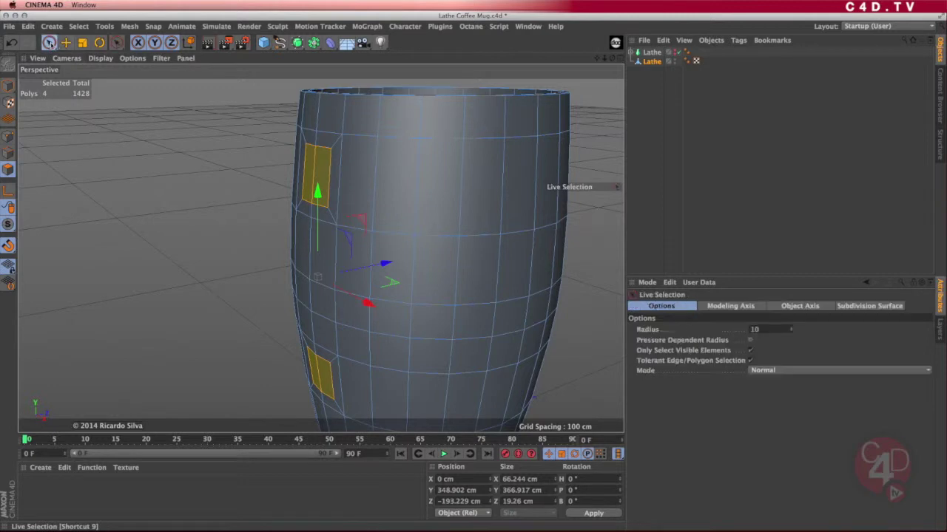
alt+drag(186, 268, 179, 244)
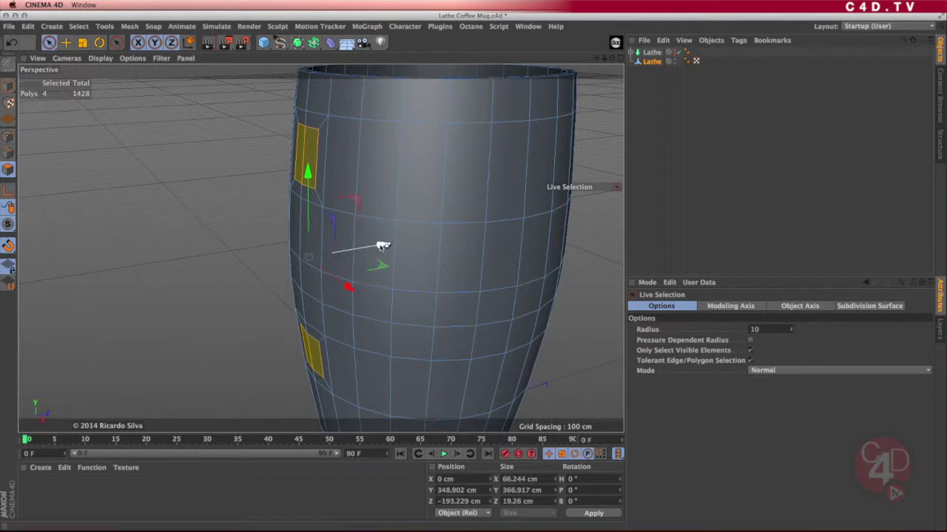
drag(383, 245, 296, 260)
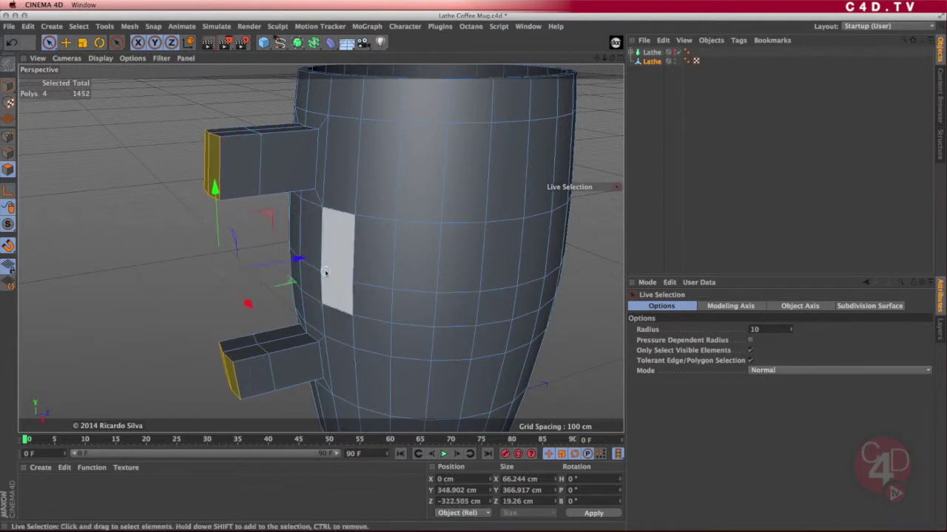
Select the two polygons on the underside of the upper handle stub's outer segment and delete them.
alt+drag(291, 320, 406, 273)
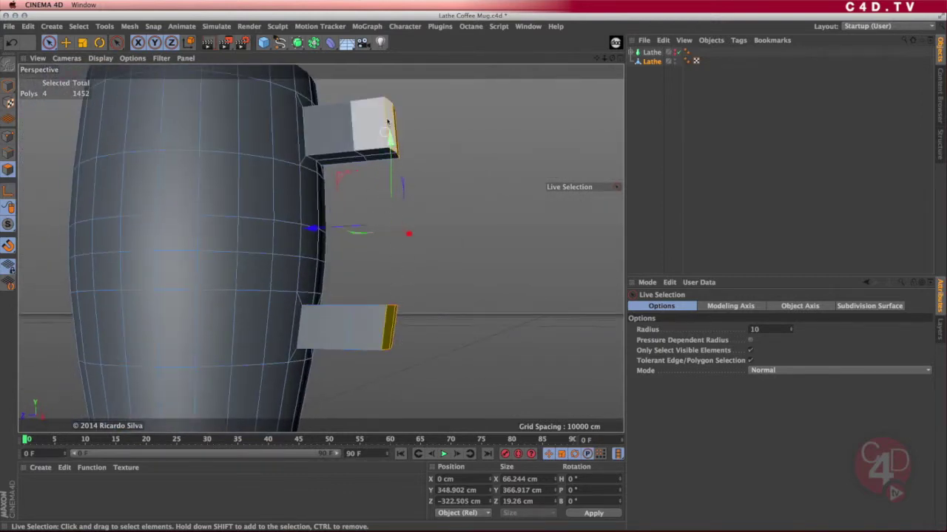
alt+drag(383, 314, 384, 339)
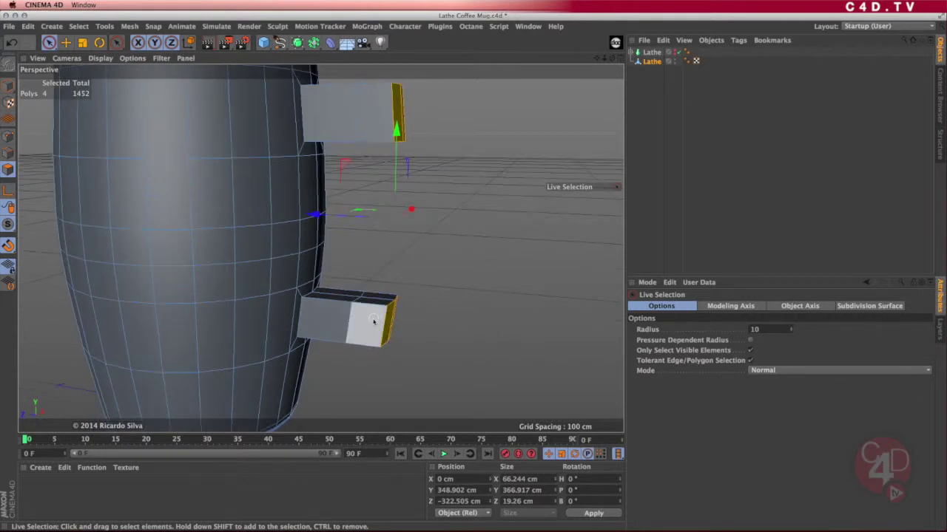
alt+drag(378, 286, 398, 263)
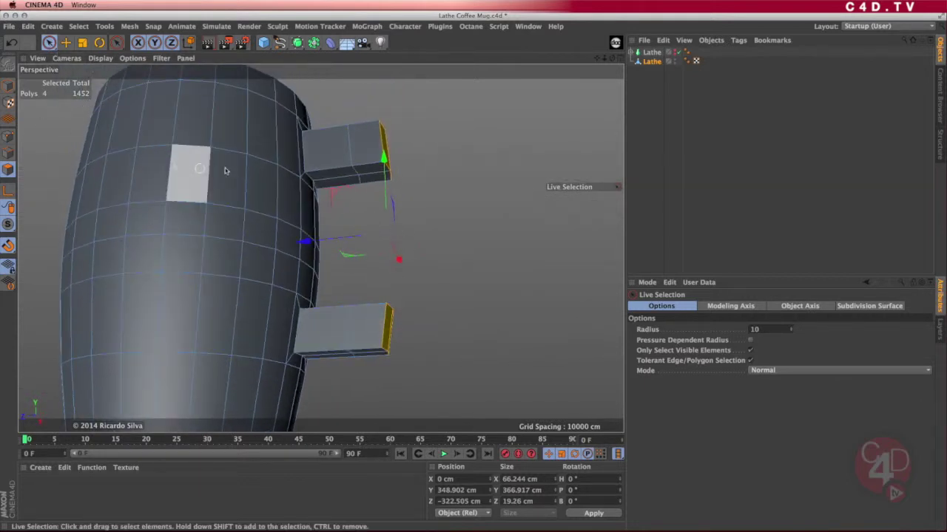
alt+right_drag(371, 193, 442, 176)
alt+middle_drag(442, 175, 317, 170)
alt+drag(317, 170, 309, 200)
click(297, 188)
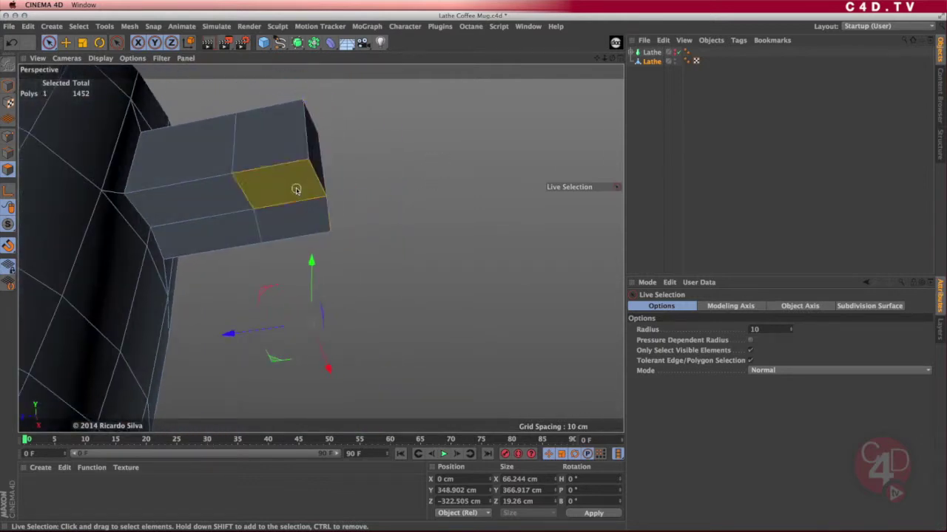
alt+drag(272, 233, 298, 249)
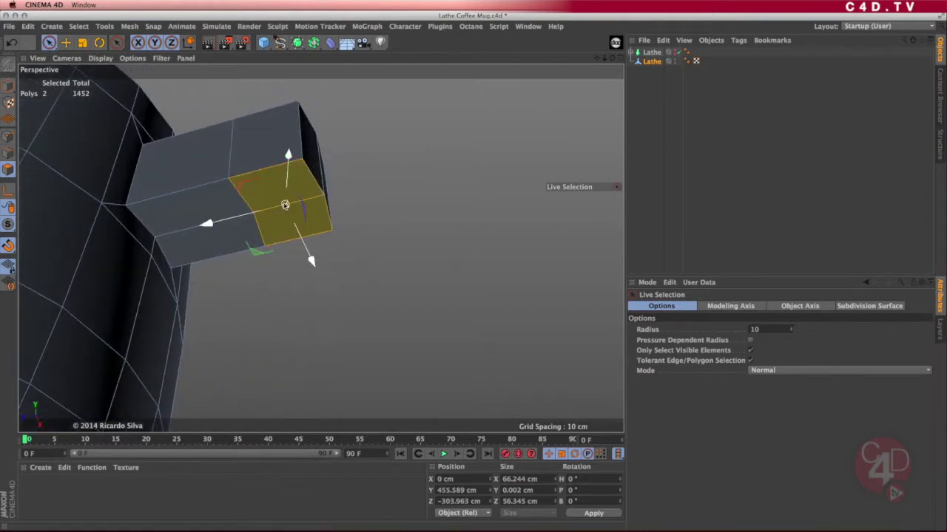
key(Delete)
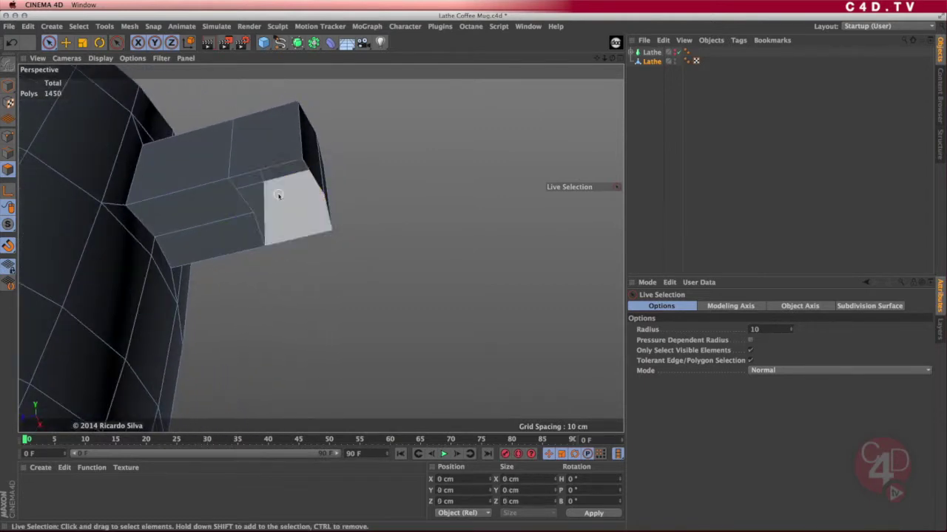
Select the two polygons on top of the lower handle stub's outer segment and delete them.
alt+drag(293, 200, 320, 315)
click(297, 356)
shift+click(296, 380)
key(Delete)
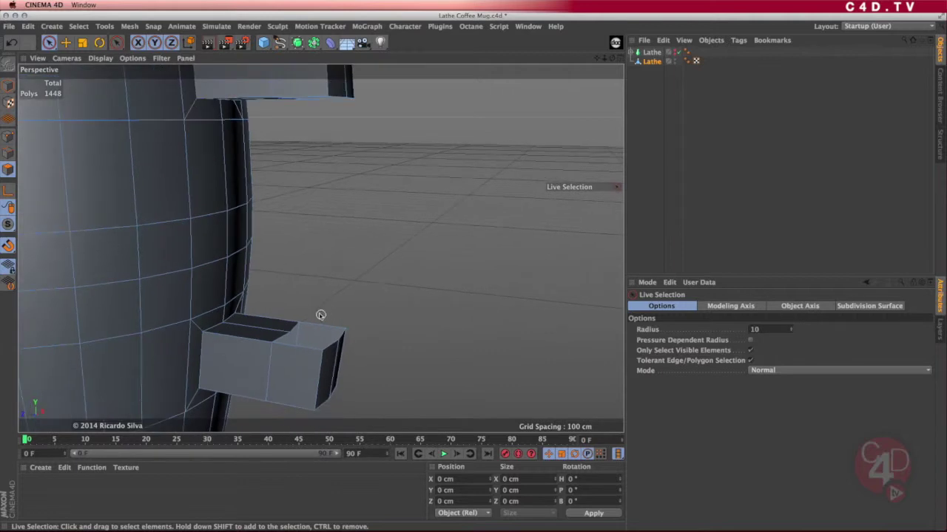
With the Bridge tool in edge mode, bridge one side edge of the upper stub's opening to the matching edge of the lower stub.
alt+drag(210, 262, 210, 201)
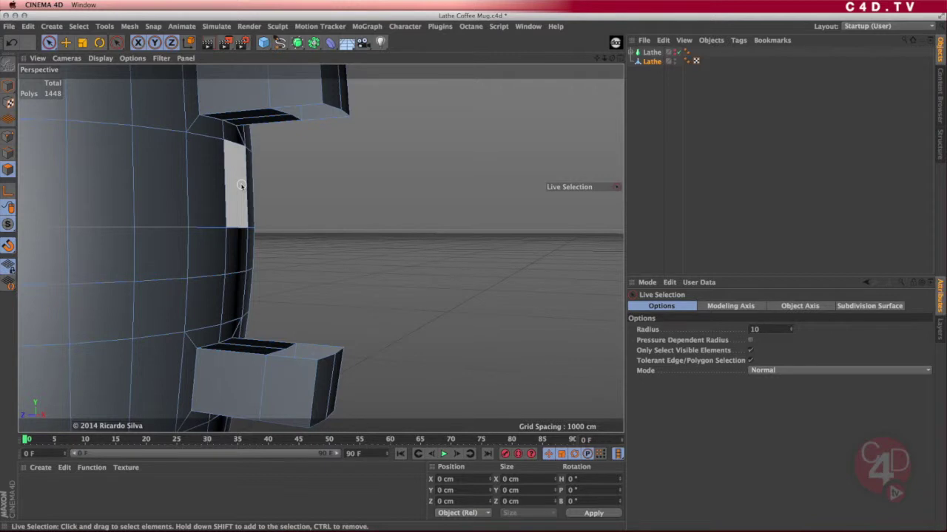
key(m)
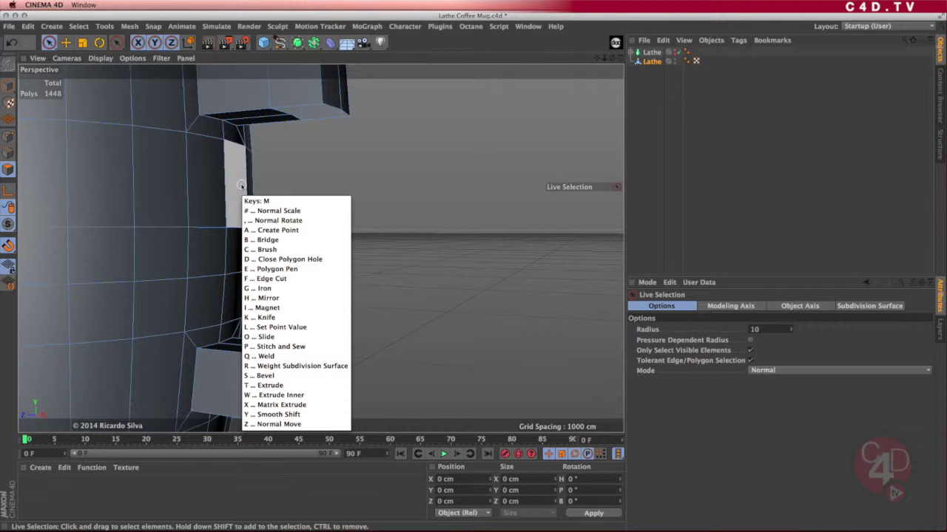
key(b)
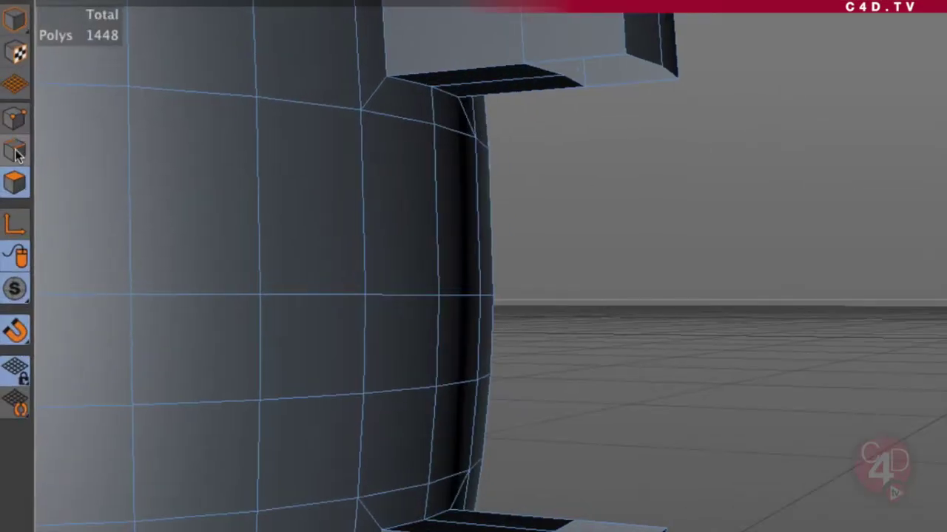
click(15, 151)
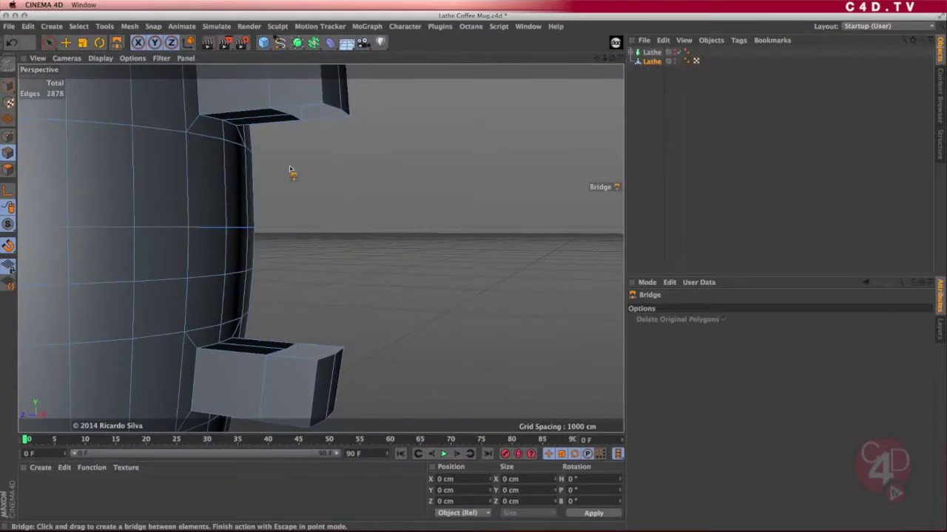
alt+drag(609, 158, 641, 163)
alt+drag(332, 161, 330, 148)
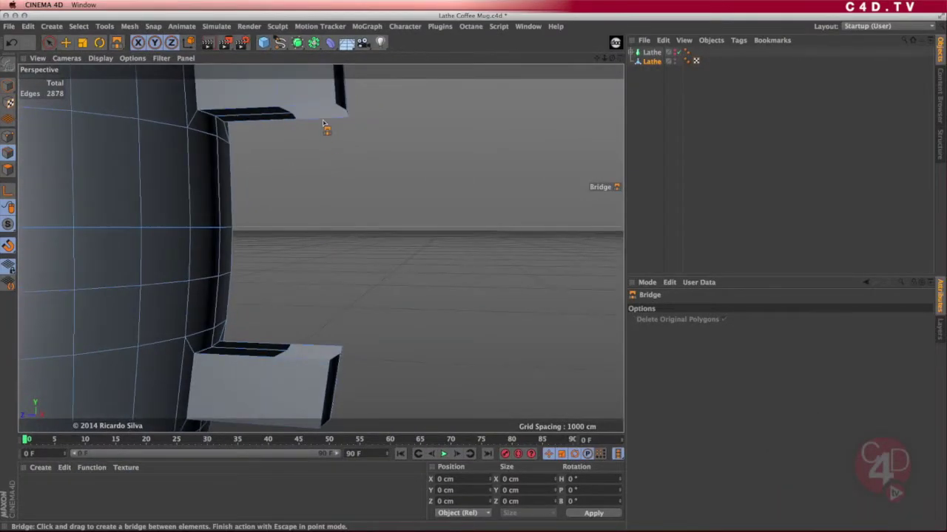
click(644, 62)
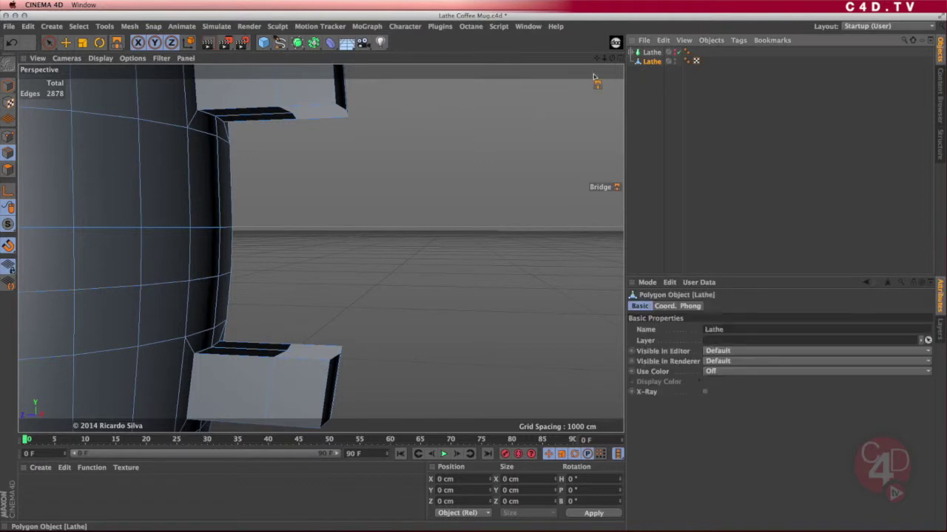
drag(325, 120, 324, 132)
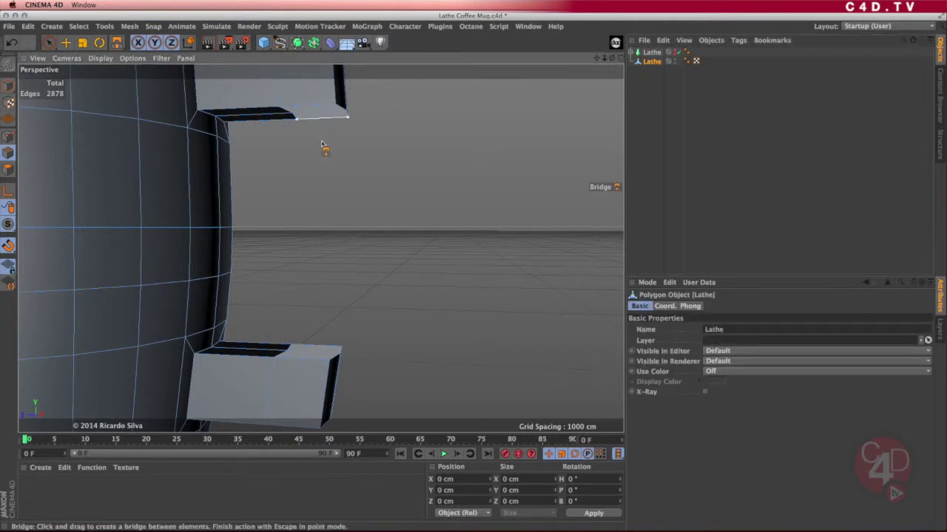
drag(314, 186, 321, 340)
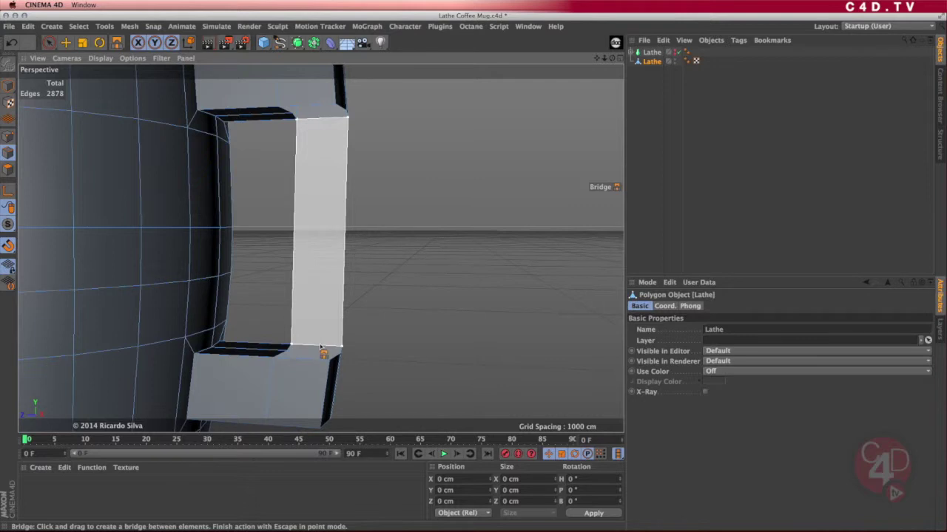
mouse_move(310, 349)
mouse_down()
mouse_move(274, 362)
mouse_move(309, 353)
mouse_move(253, 358)
mouse_move(313, 355)
mouse_move(283, 370)
mouse_move(249, 351)
mouse_move(315, 350)
mouse_up()
drag(316, 347, 330, 350)
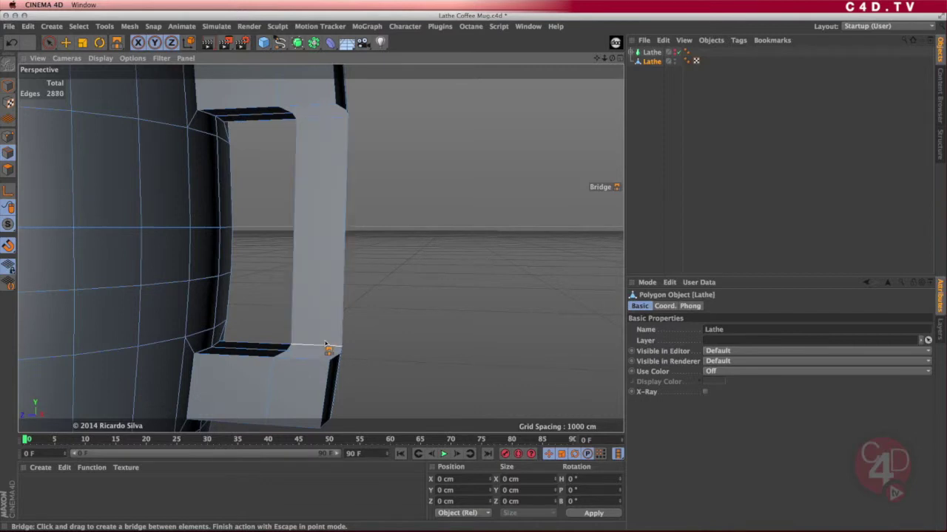
Bridge the next two pairs of opening edges between the upper and lower stubs, adjoining the new side panel.
alt+drag(320, 272, 385, 286)
mouse_move(348, 237)
alt+mouse_down()
mouse_move(332, 240)
mouse_move(343, 226)
alt+mouse_up()
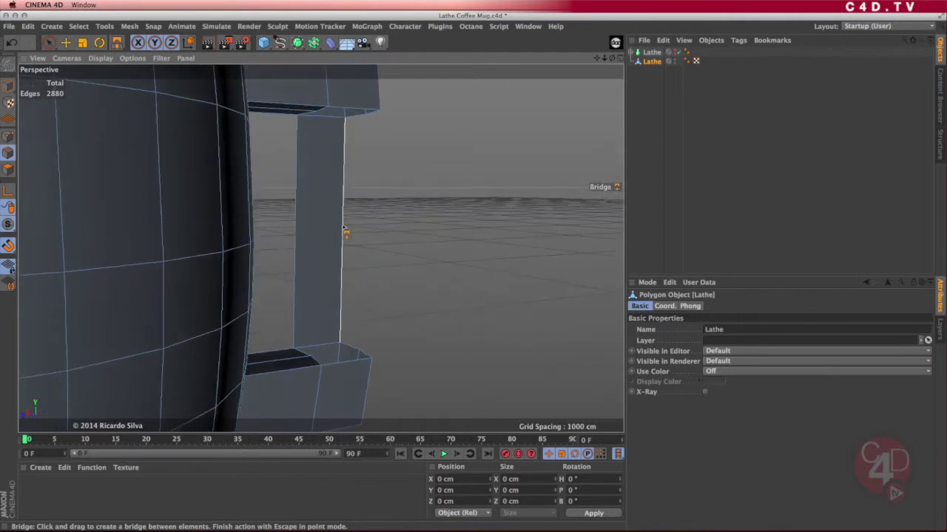
drag(356, 118, 354, 134)
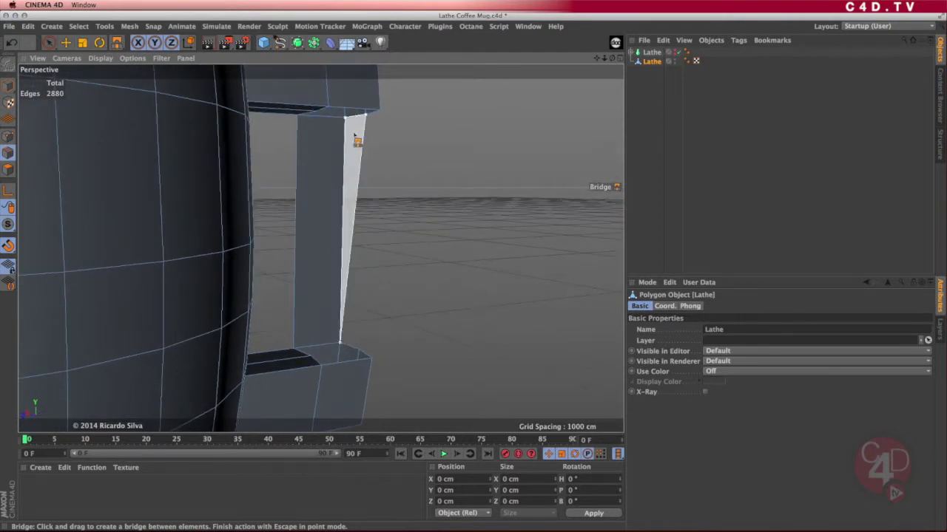
drag(349, 330, 354, 350)
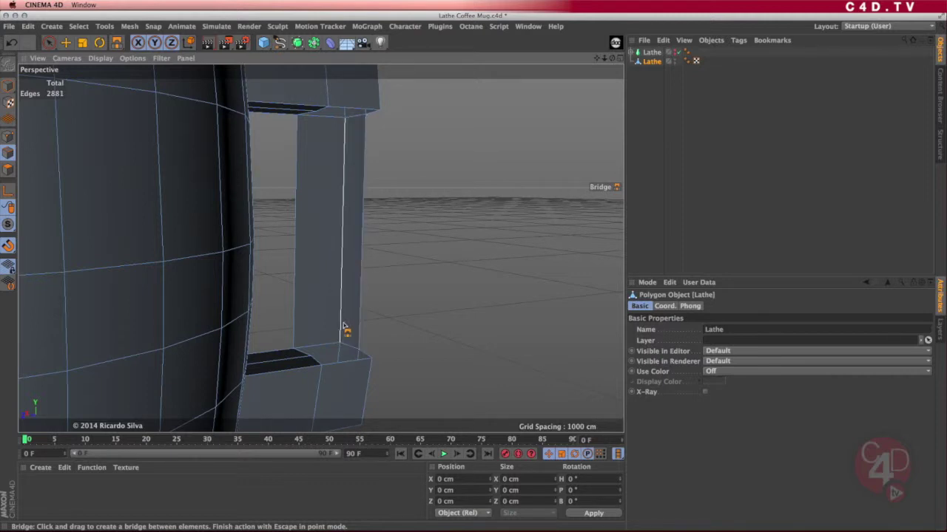
alt+drag(340, 335, 294, 341)
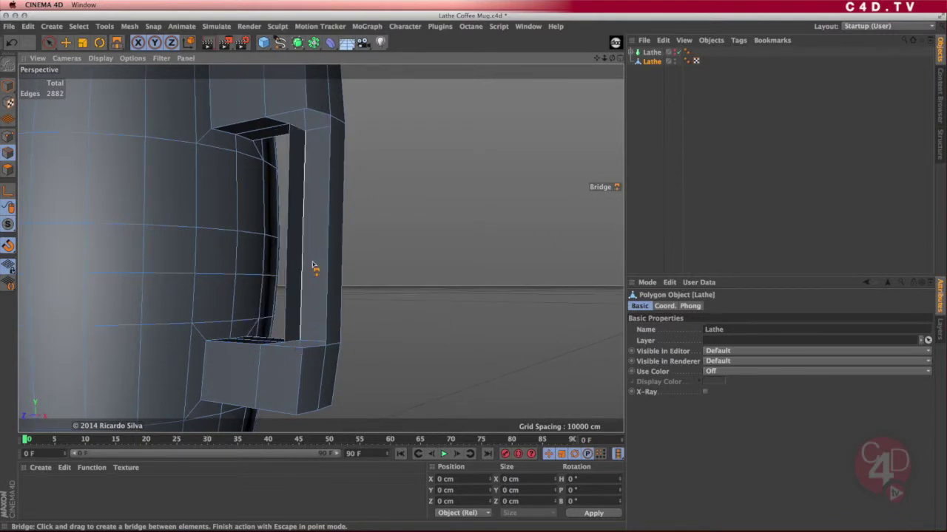
Try to bridge another pair of opening edges between the stubs from this angle, and undo the bridge.
alt+drag(313, 264, 311, 222)
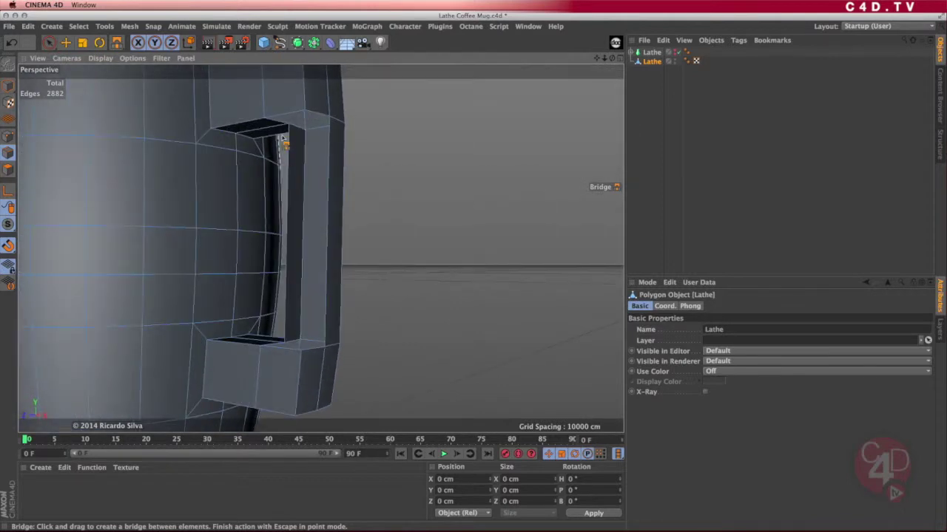
drag(276, 122, 281, 347)
alt+drag(342, 307, 351, 272)
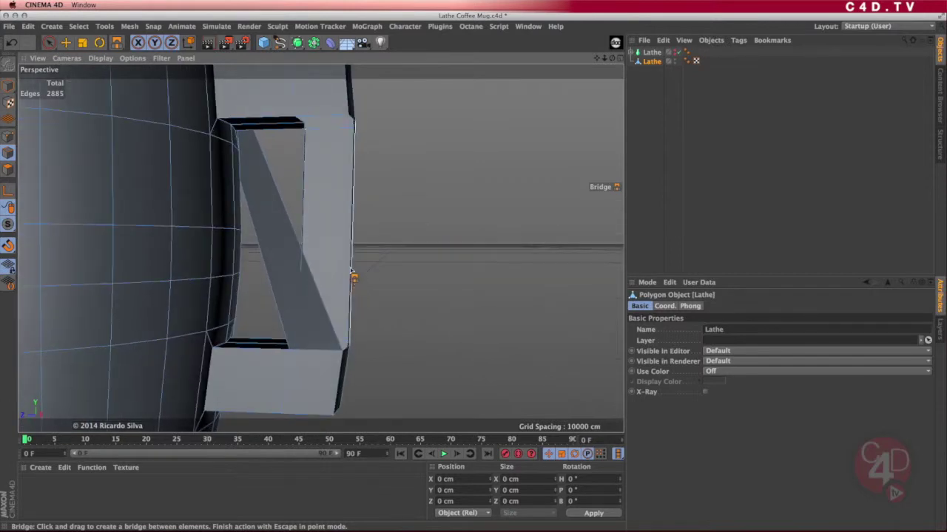
click(11, 42)
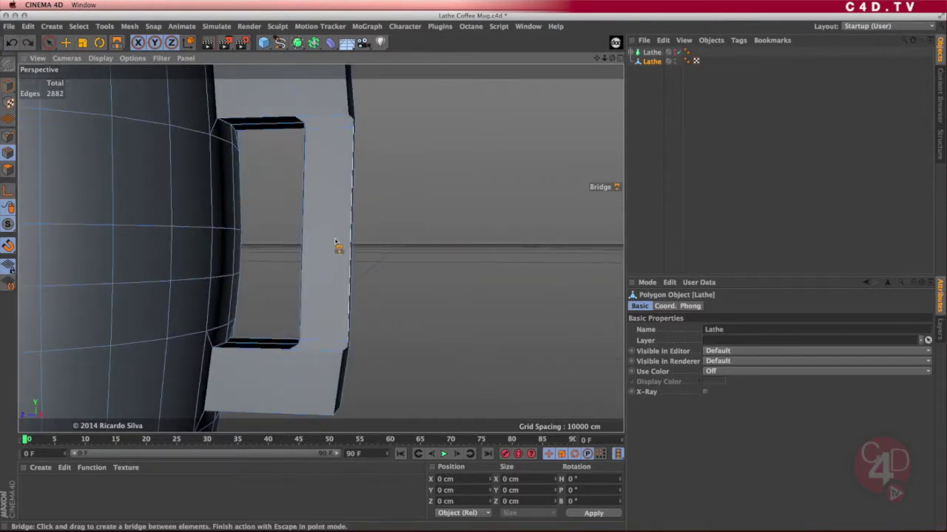
Bridge the three remaining open edge pairs between the upper and lower stubs to close the handle's vertical section.
alt+drag(335, 241, 289, 179)
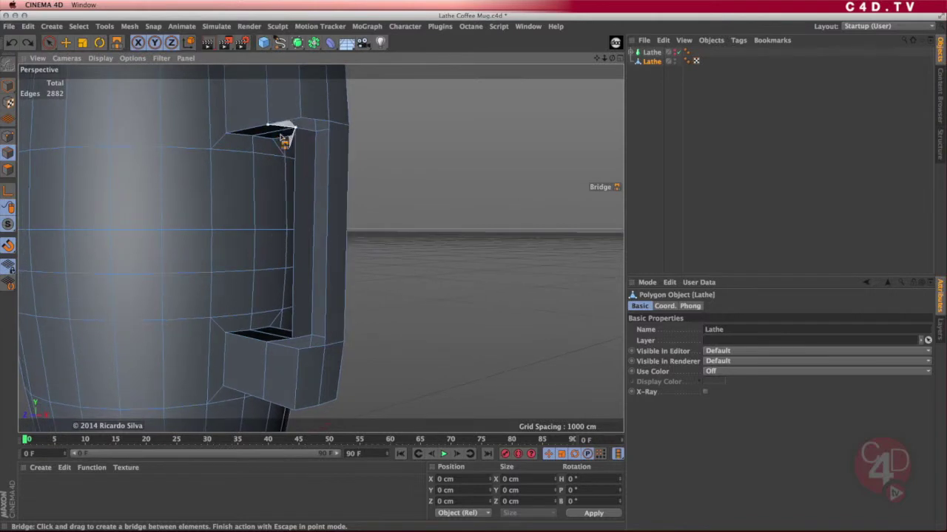
drag(283, 138, 284, 345)
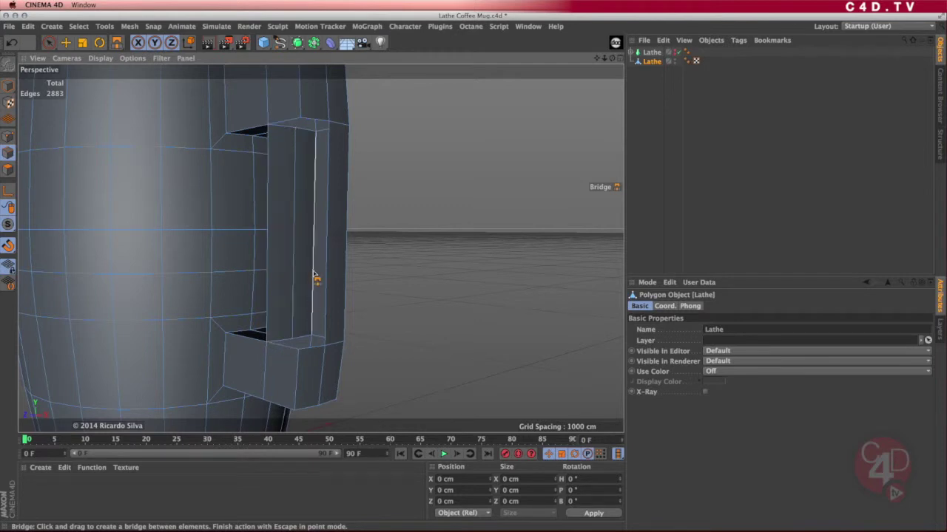
alt+drag(314, 277, 443, 258)
drag(376, 133, 382, 176)
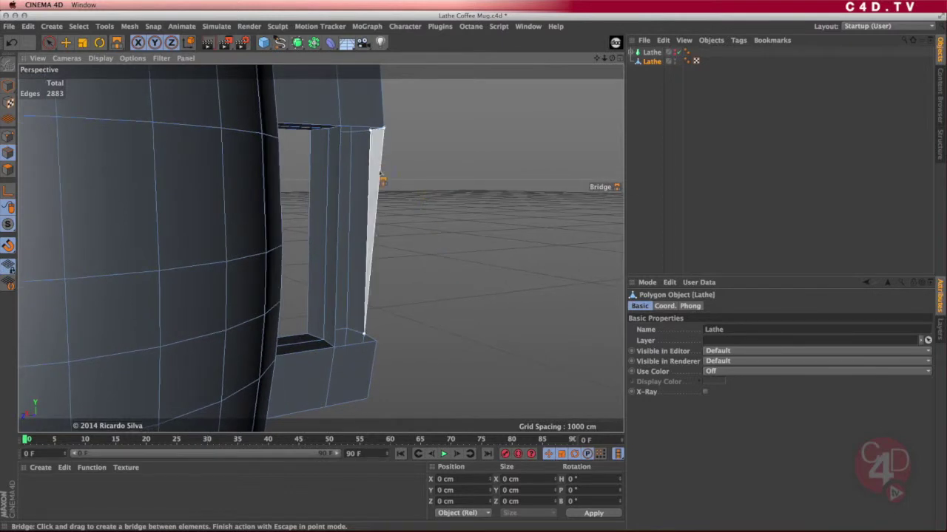
drag(370, 326, 369, 338)
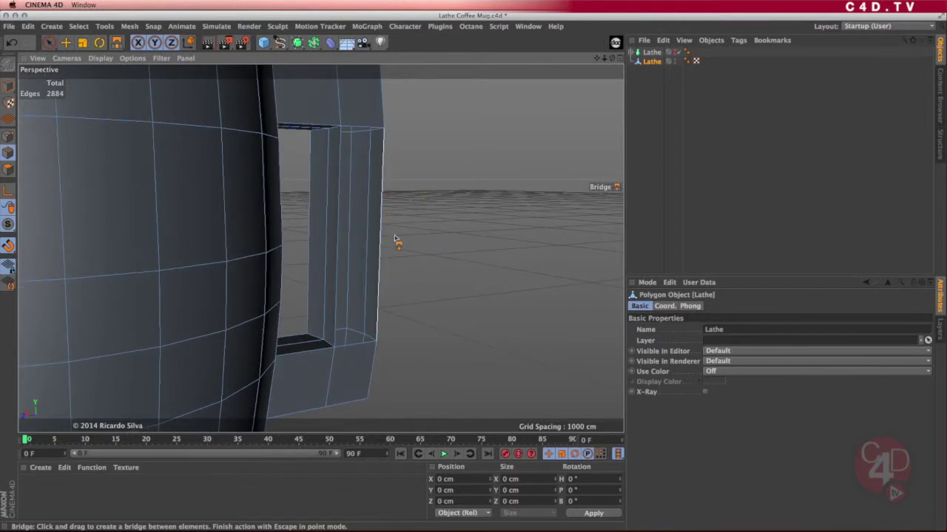
alt+drag(394, 239, 357, 169)
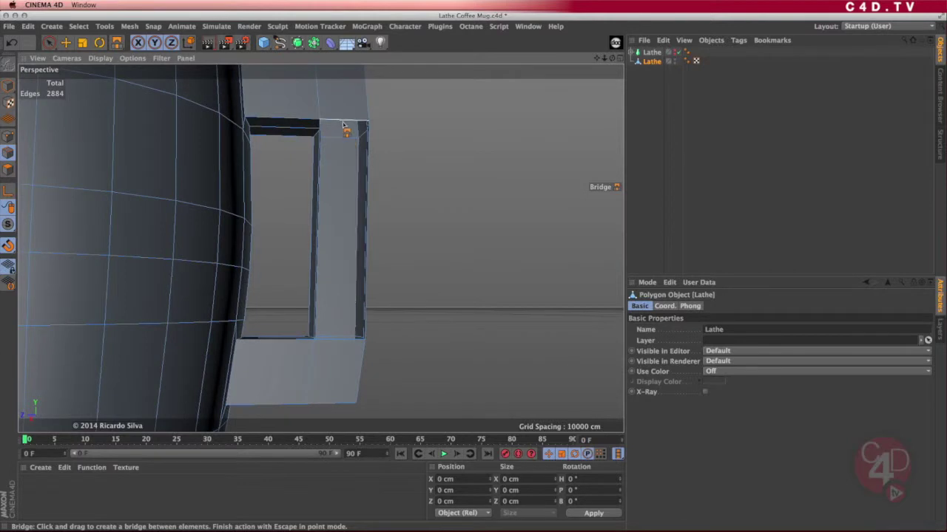
drag(345, 134, 341, 344)
alt+drag(355, 264, 268, 266)
scroll(278, 268, down, 4)
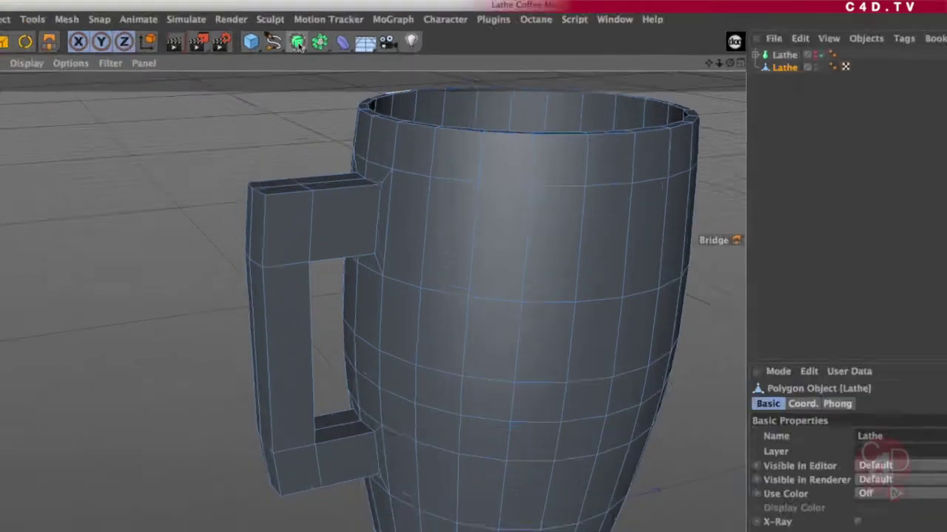
Add a Subdivision Surface, move it below both Lathe objects, and make the polygon Lathe mug its child.
click(297, 43)
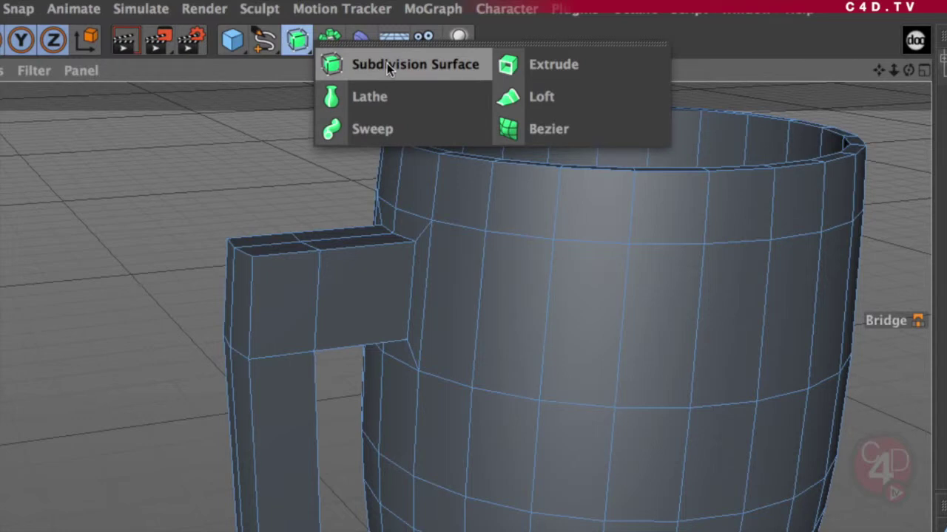
click(376, 64)
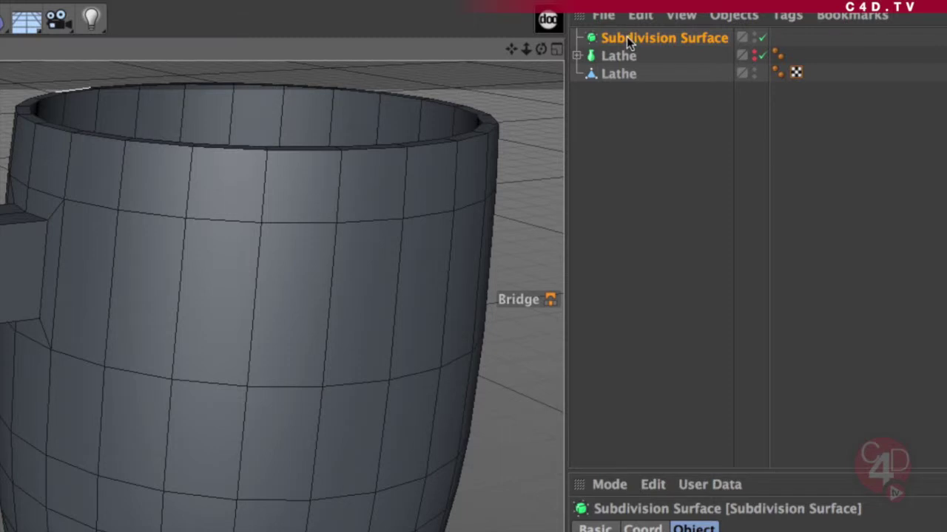
drag(626, 40, 625, 101)
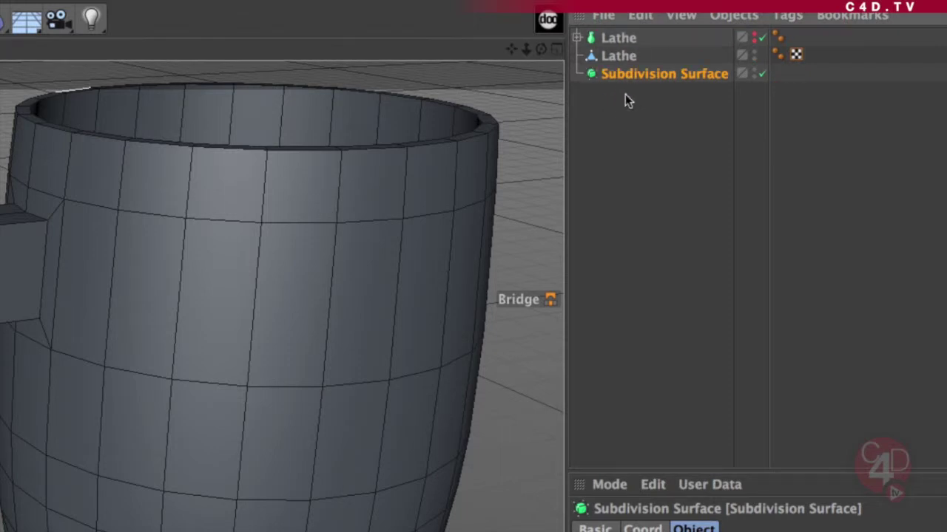
click(626, 57)
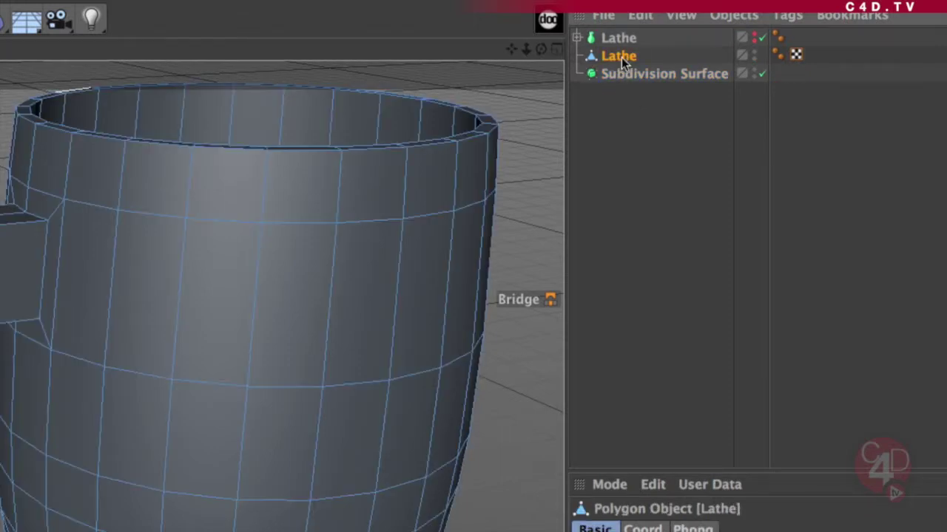
drag(651, 74, 651, 73)
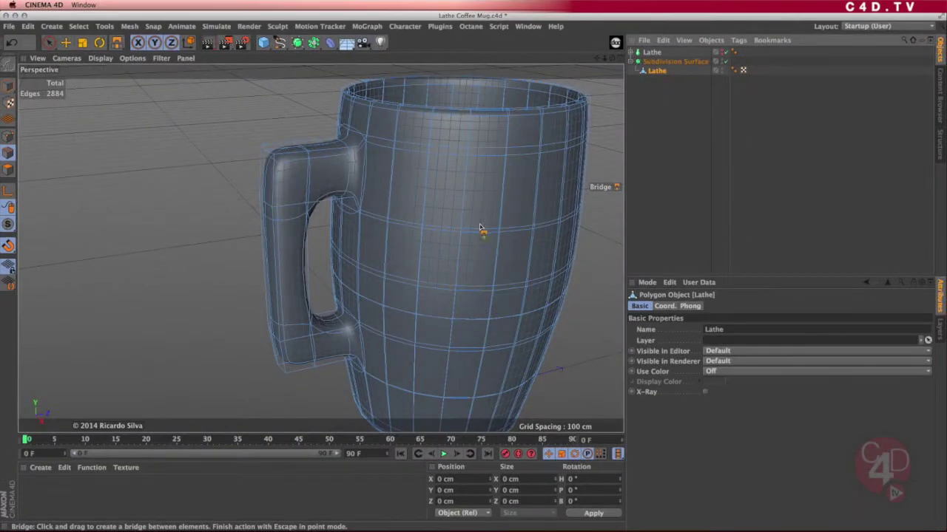
Inspect the smoothed handle, disable the Subdivision Surface, and switch to point mode with Live Selection.
alt+drag(479, 228, 403, 194)
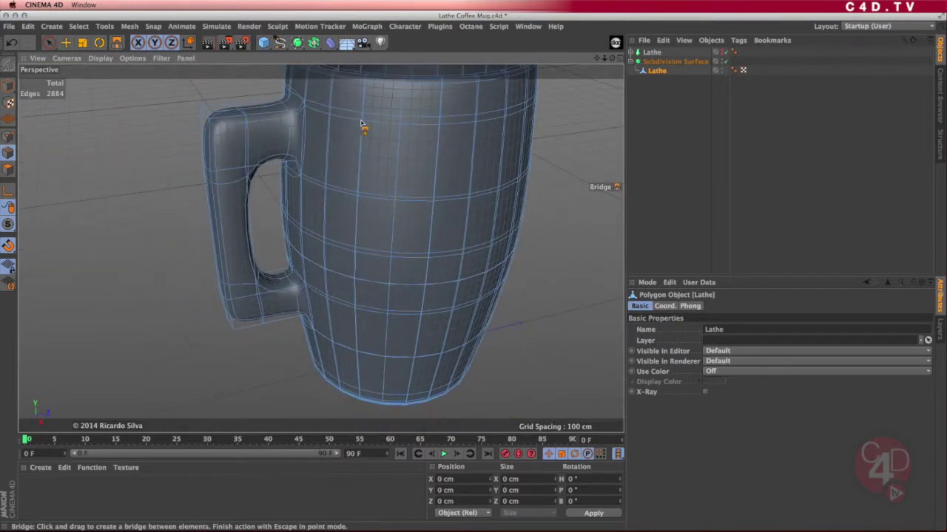
alt+drag(362, 124, 262, 148)
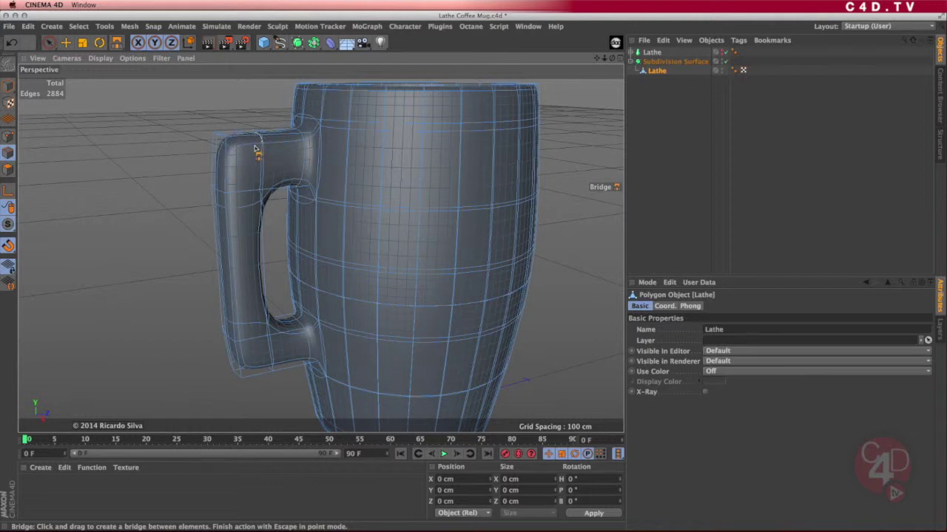
mouse_move(255, 199)
alt+mouse_down()
mouse_move(234, 192)
mouse_move(256, 190)
alt+mouse_up()
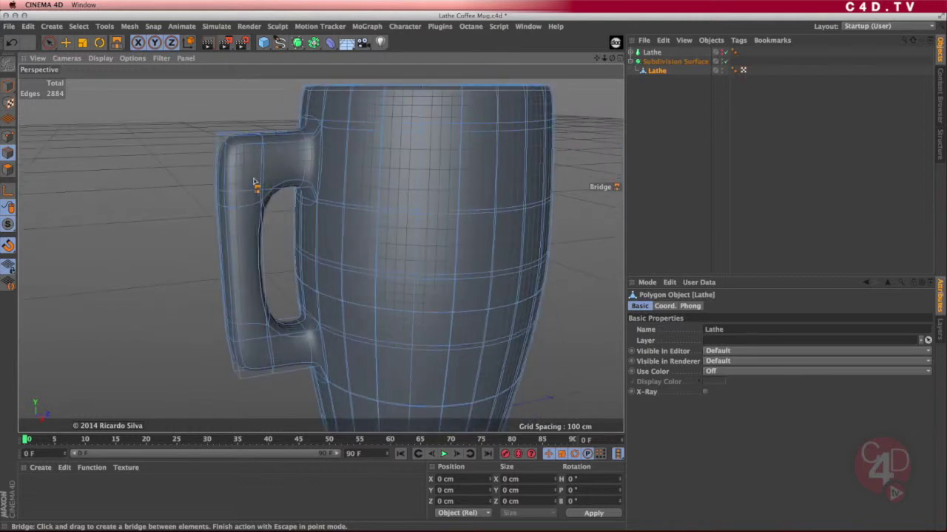
click(724, 61)
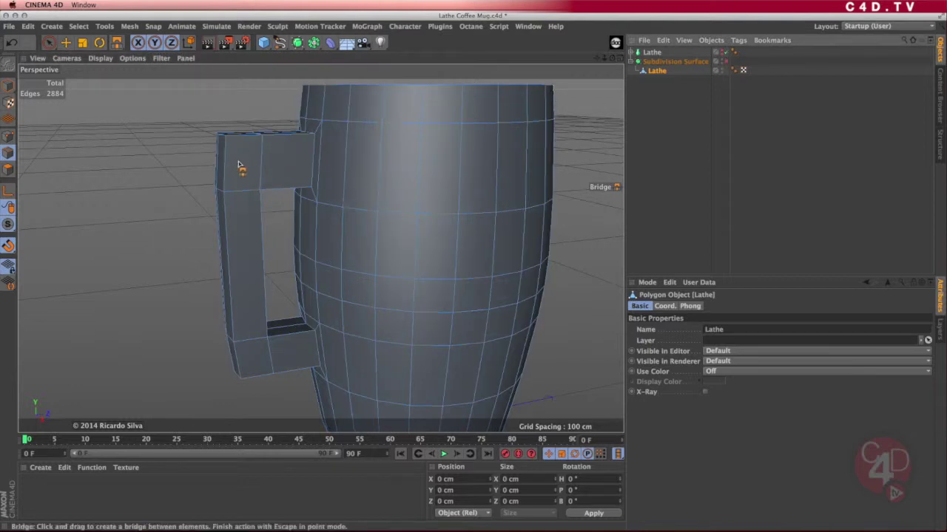
alt+drag(239, 165, 148, 205)
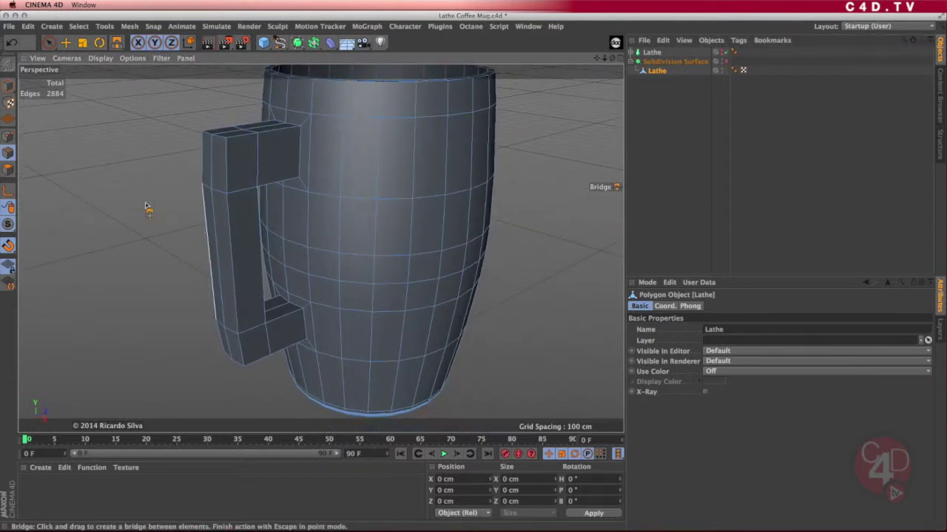
click(9, 136)
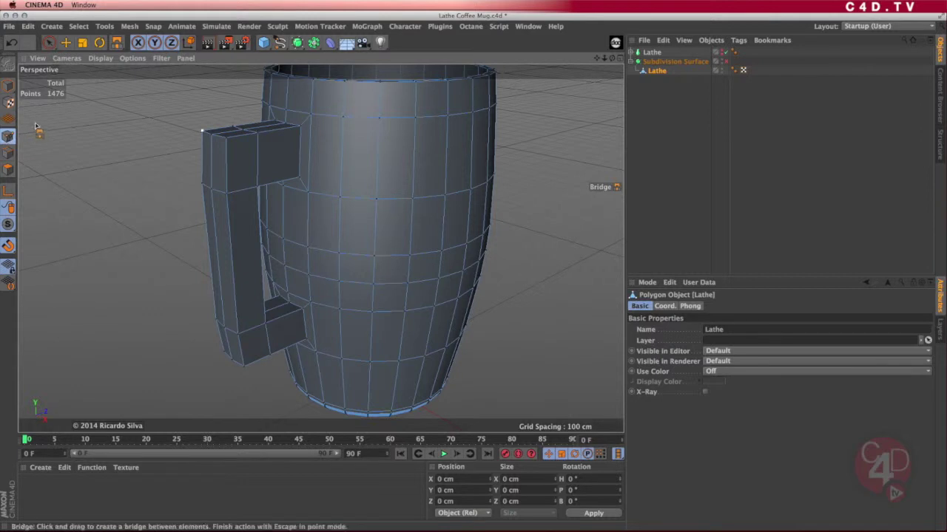
click(49, 43)
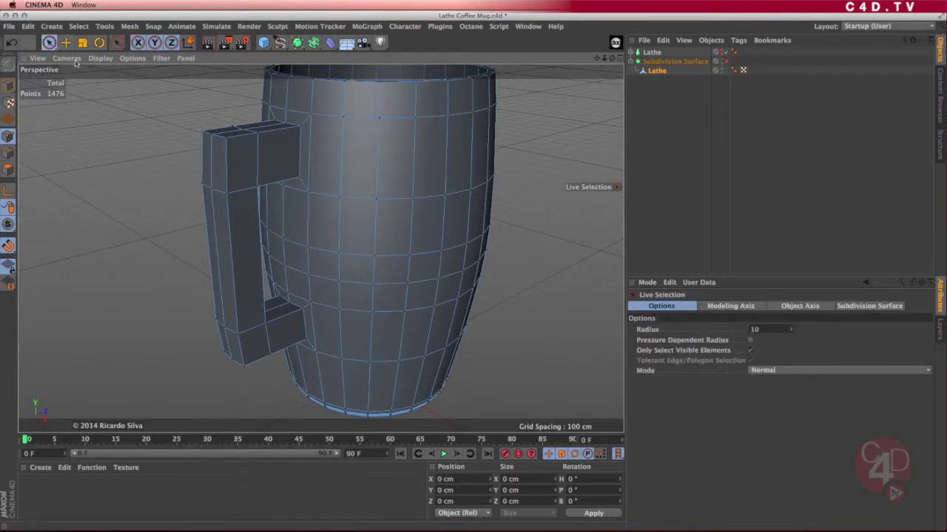
Enable the Subdivision Surface and lower the three points at the handle's upper outer corner to about Y 496 cm.
alt+drag(194, 141, 224, 149)
click(206, 140)
alt+drag(229, 188, 231, 166)
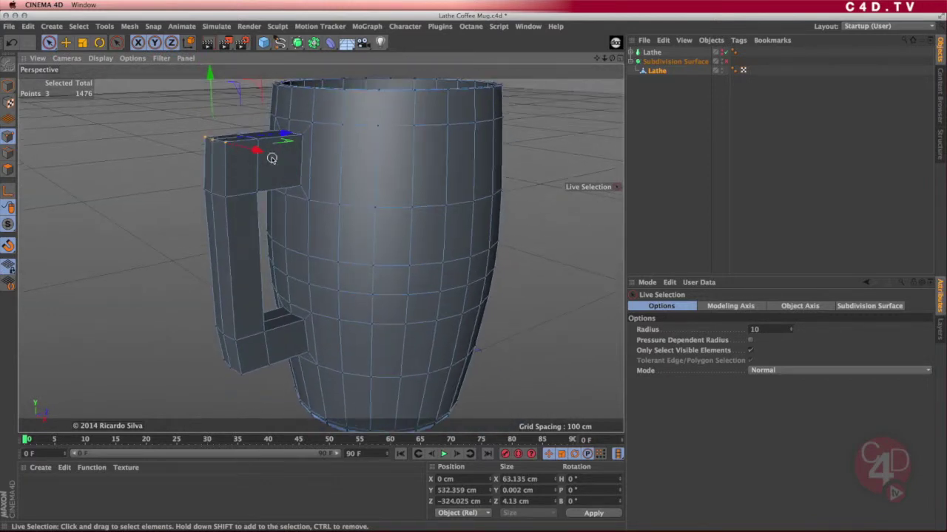
click(725, 62)
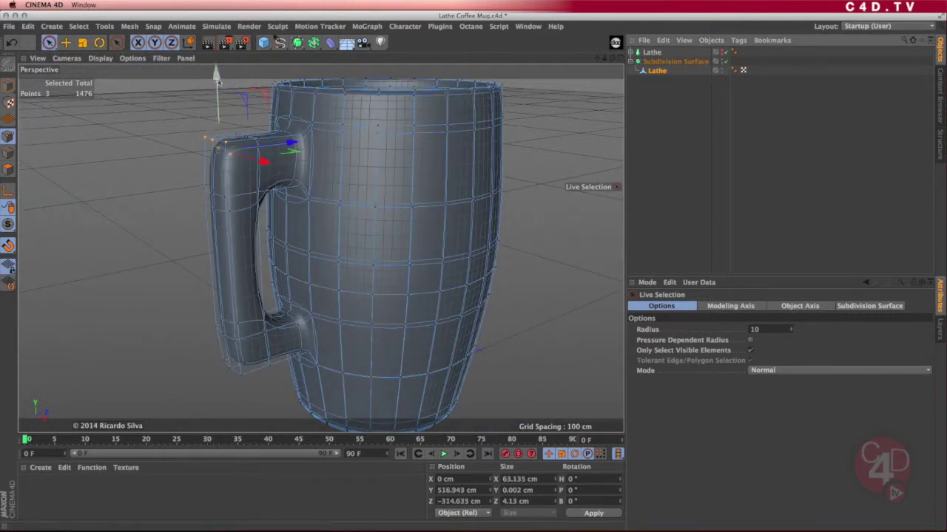
drag(218, 83, 219, 94)
Lower the next row of three outer points, just below the handle's upper corner, to about Y 420 cm.
click(212, 194)
click(213, 211)
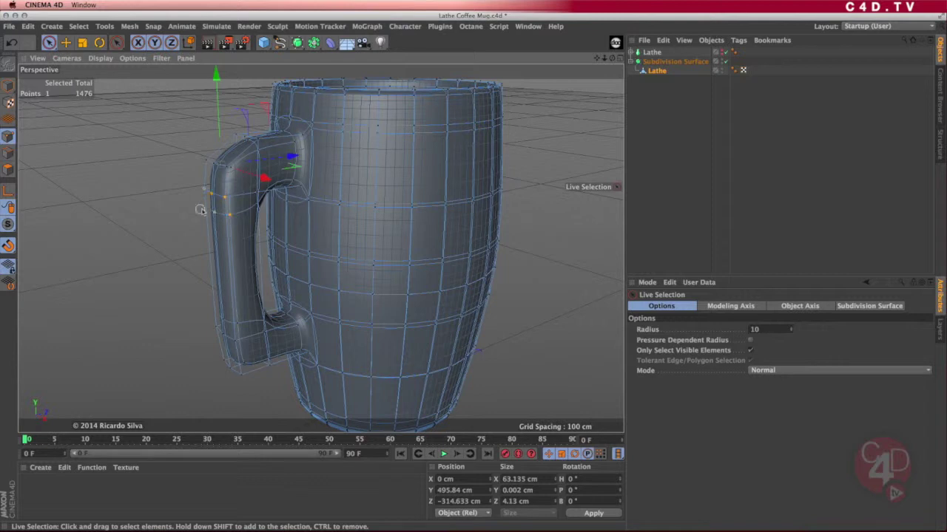
drag(199, 208, 204, 214)
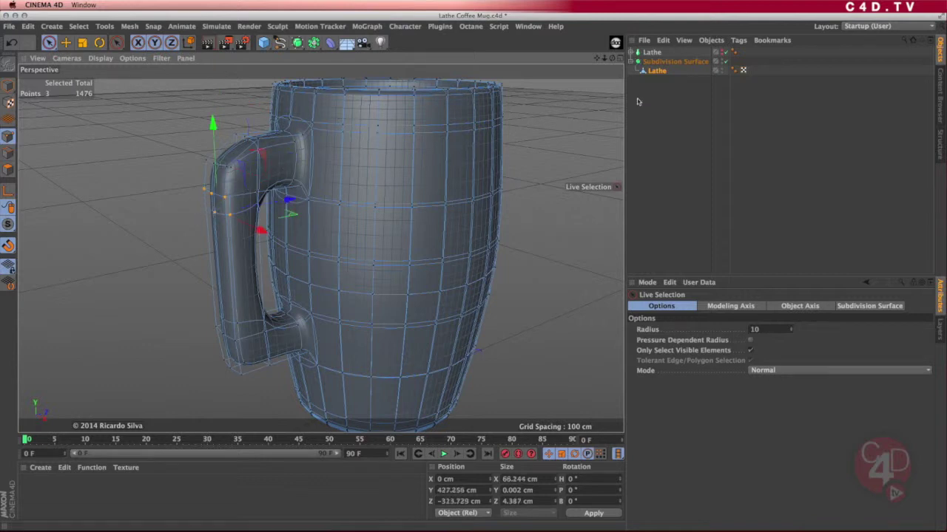
click(726, 61)
alt+drag(264, 237, 450, 160)
click(725, 61)
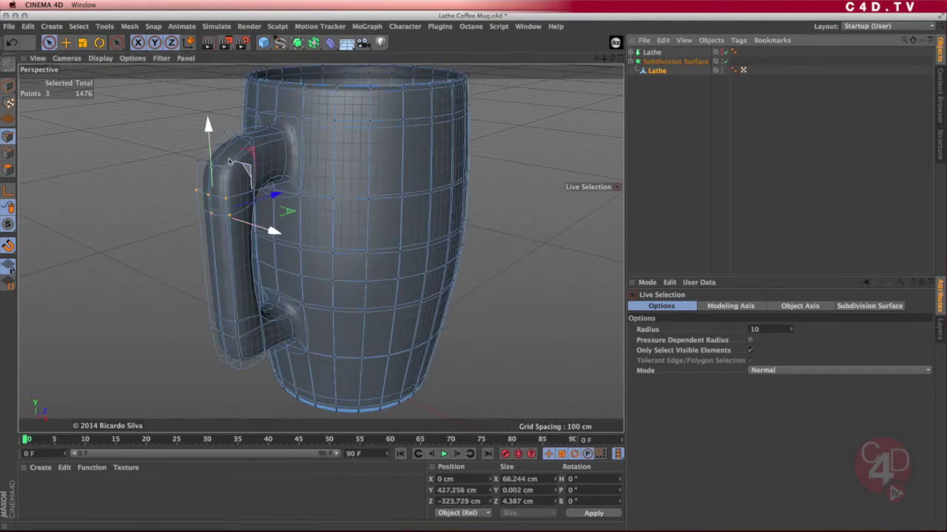
mouse_move(207, 127)
mouse_down()
mouse_move(208, 148)
mouse_move(209, 138)
mouse_up()
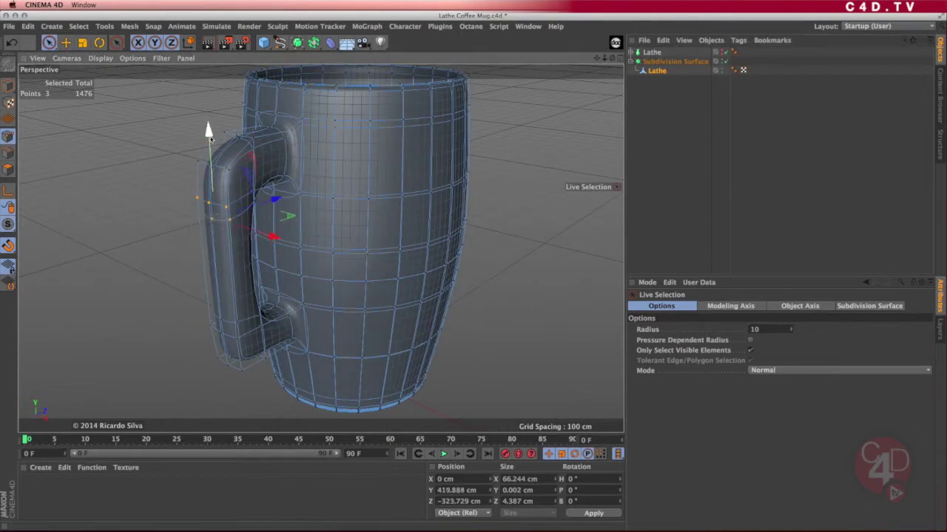
Raise the six outer points at the handle's lower corner to about Y 245 cm, and turn the Subdivision Surface back on.
alt+drag(274, 257, 241, 233)
alt+middle_drag(255, 323, 252, 275)
alt+right_drag(258, 312, 269, 303)
alt+drag(268, 302, 228, 281)
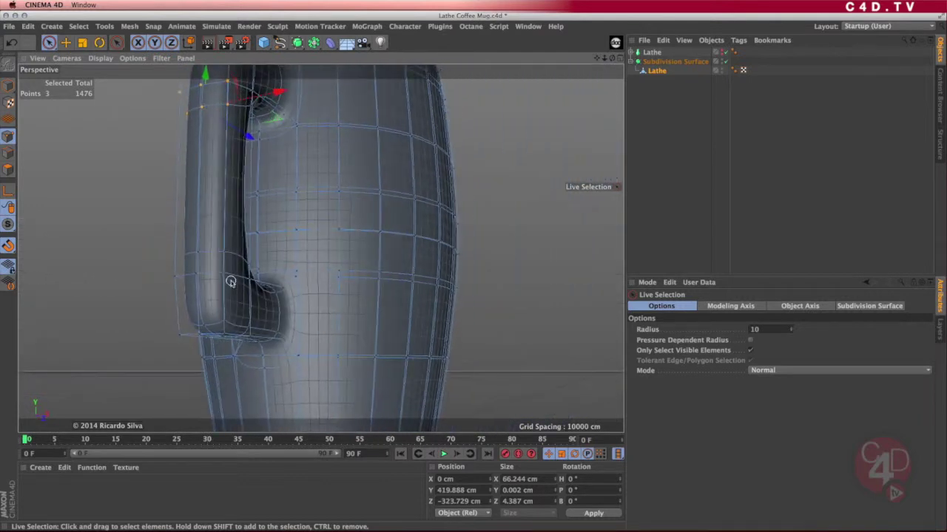
click(198, 254)
drag(153, 337, 188, 336)
alt+drag(263, 325, 214, 318)
click(725, 61)
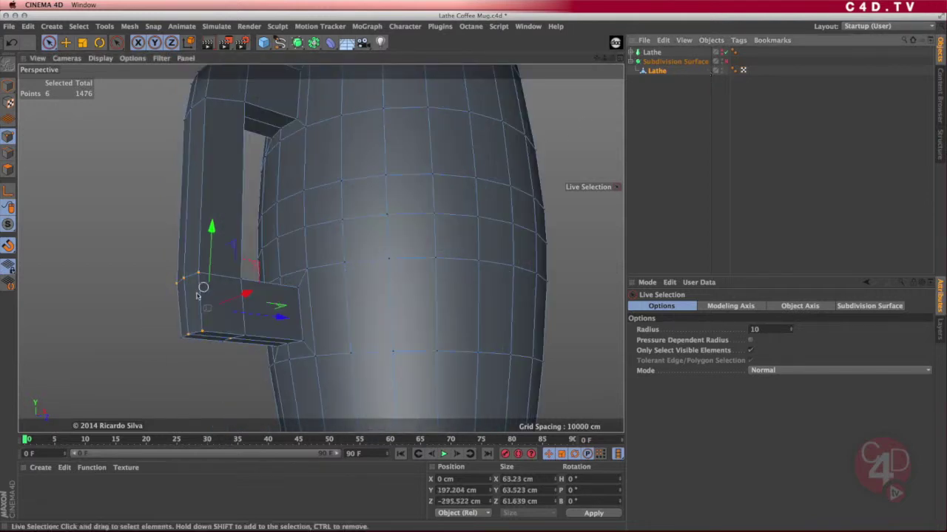
click(179, 337)
drag(206, 325, 204, 324)
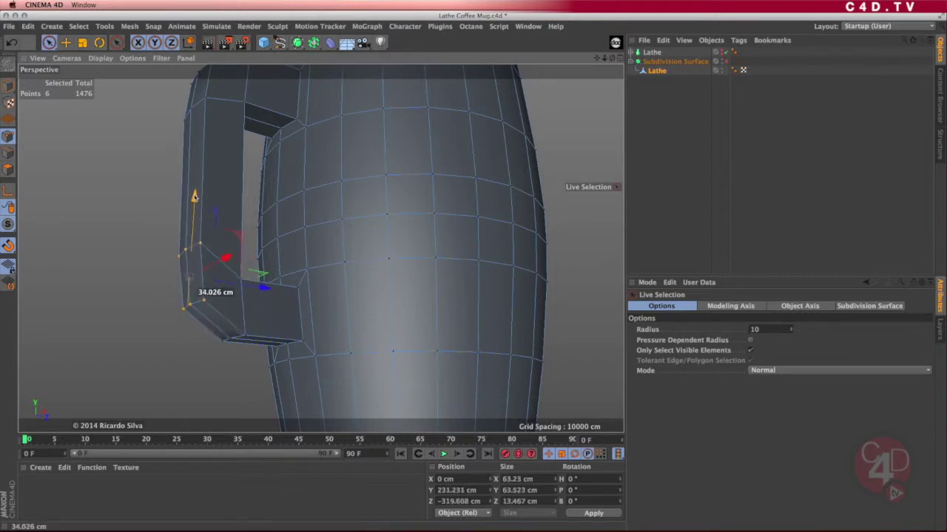
click(726, 62)
Disable the Subdivision Surface and select the three outer polygons on one side of the handle in polygon mode with Live Selection.
mouse_move(281, 311)
alt+mouse_down()
mouse_move(234, 352)
mouse_move(289, 318)
mouse_move(277, 313)
alt+mouse_up()
alt+drag(220, 277, 228, 169)
mouse_move(219, 254)
alt+mouse_down()
mouse_move(277, 258)
mouse_move(234, 250)
mouse_move(236, 239)
mouse_move(219, 248)
alt+mouse_up()
click(725, 62)
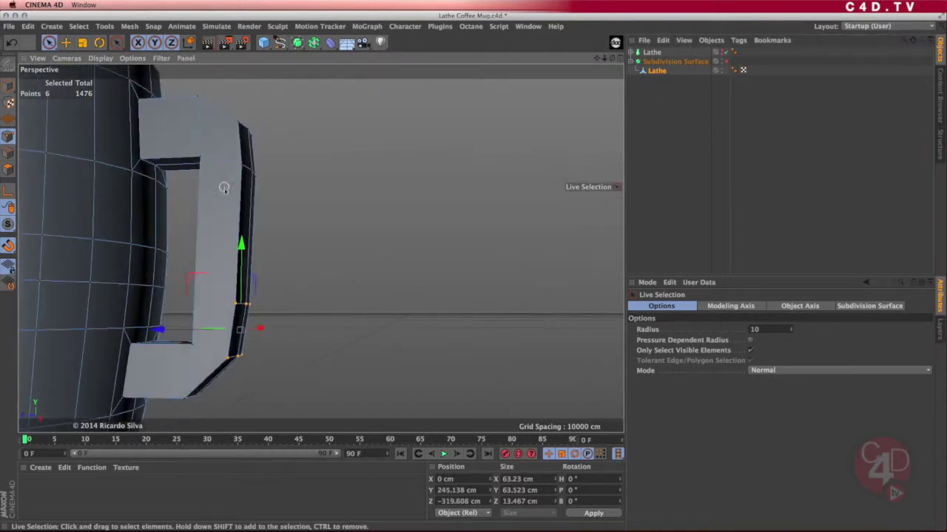
alt+drag(223, 188, 217, 185)
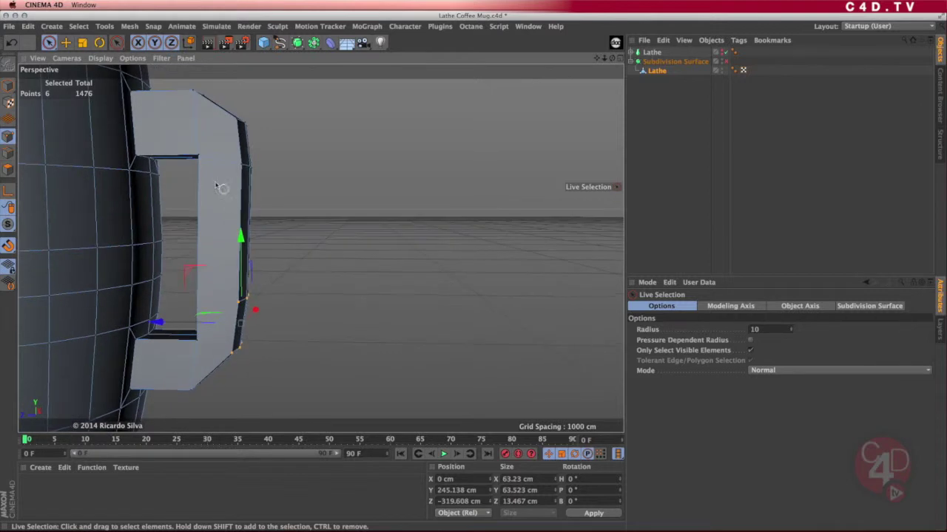
click(8, 170)
click(49, 43)
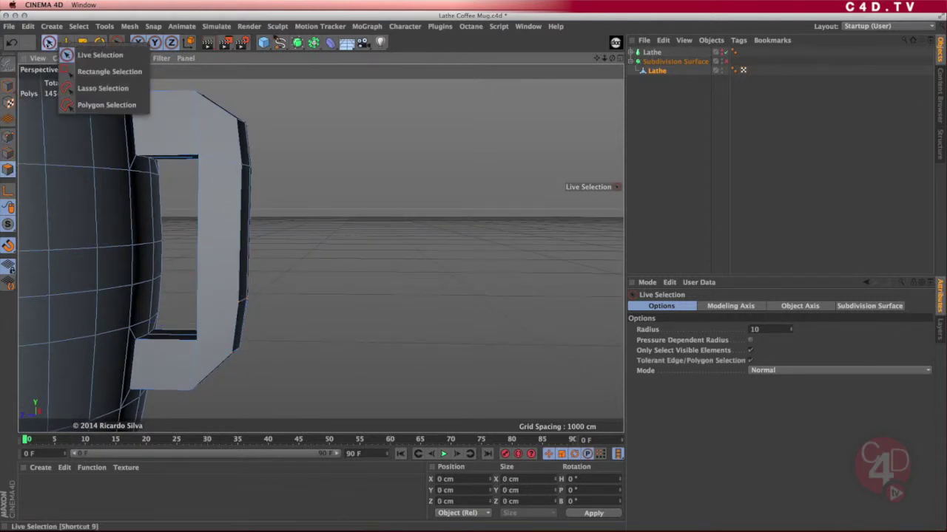
click(79, 62)
click(212, 127)
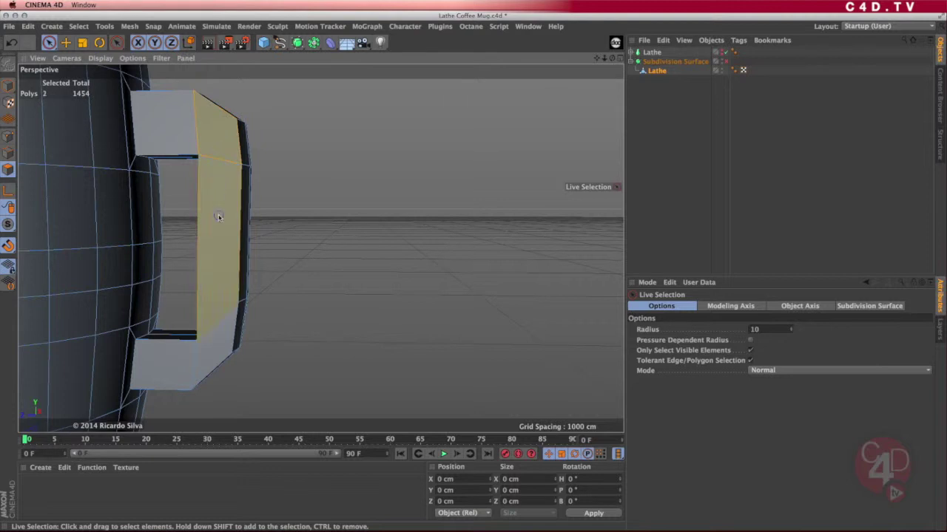
drag(224, 317, 223, 330)
Add the three matching polygons on the handle's opposite side, scale all six to about 46 cm in X, and re-enable the Subdivision Surface.
alt+drag(251, 251, 66, 247)
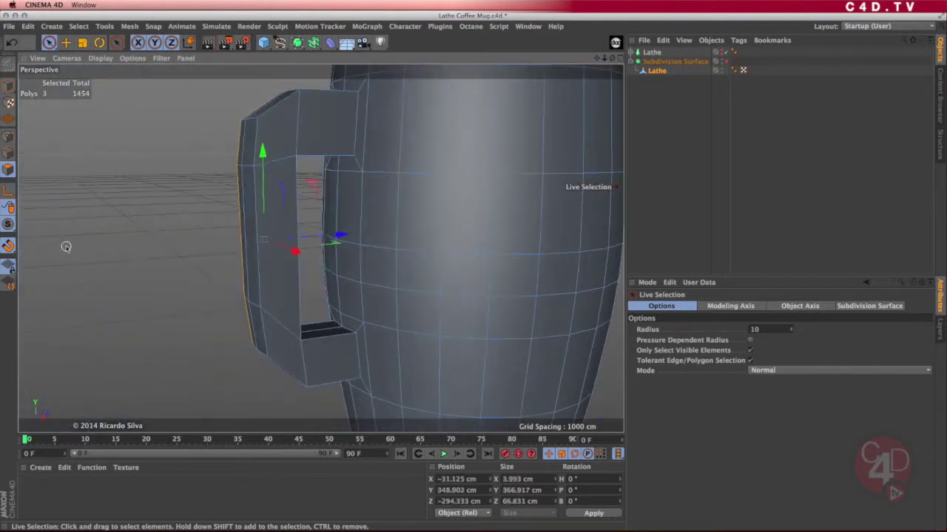
mouse_move(302, 143)
shift+mouse_down()
mouse_move(275, 150)
mouse_move(288, 337)
mouse_move(289, 325)
shift+mouse_up()
alt+drag(268, 289, 296, 252)
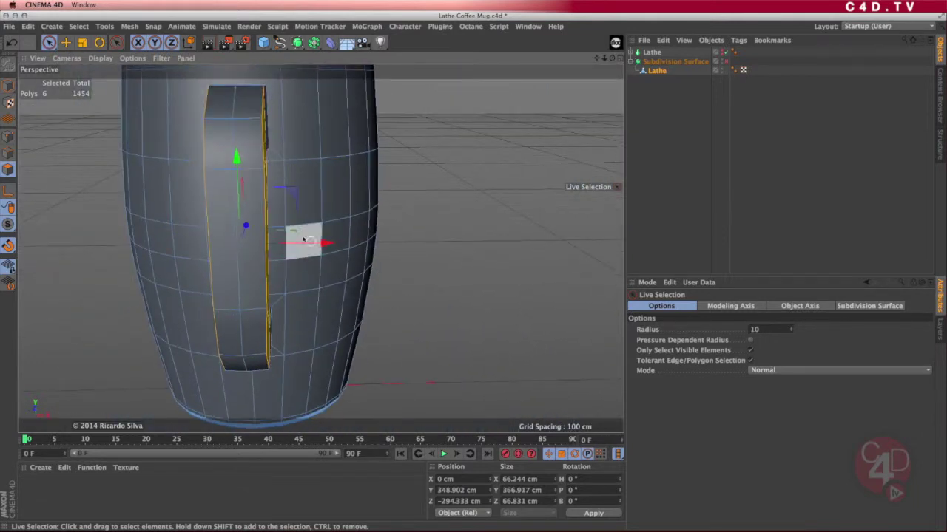
click(82, 43)
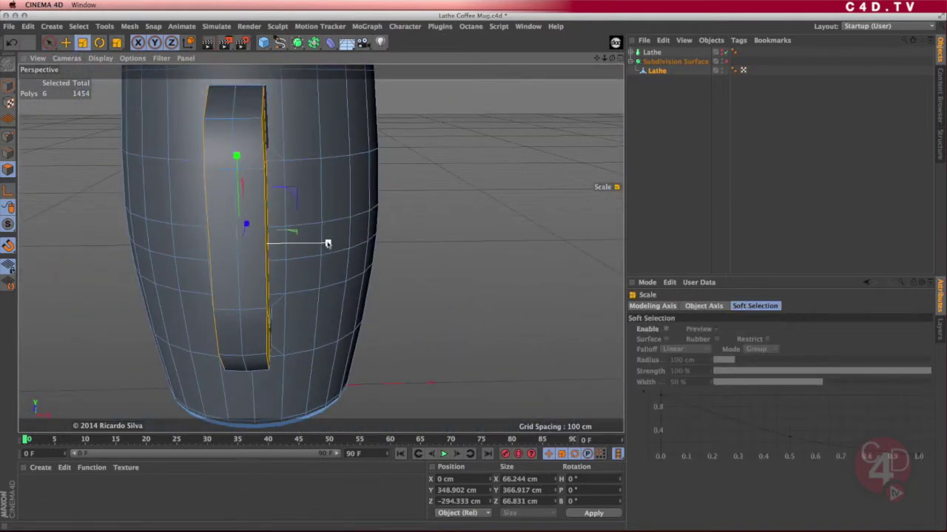
drag(323, 244, 484, 153)
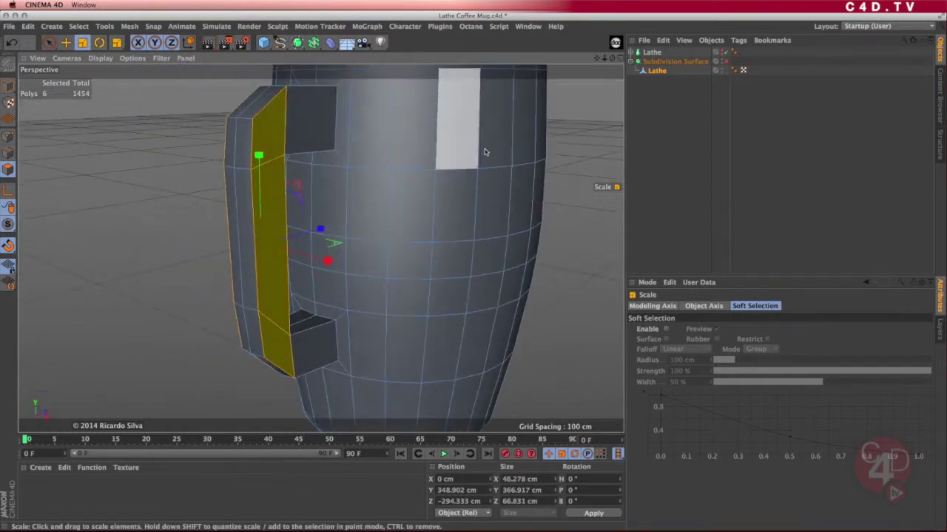
click(726, 61)
Select the four outer and side polygons of the handle's middle section and move them outward to about Z -305 cm.
alt+drag(273, 250, 295, 274)
alt+right_drag(294, 274, 268, 271)
alt+middle_drag(268, 270, 250, 261)
alt+drag(250, 268, 288, 257)
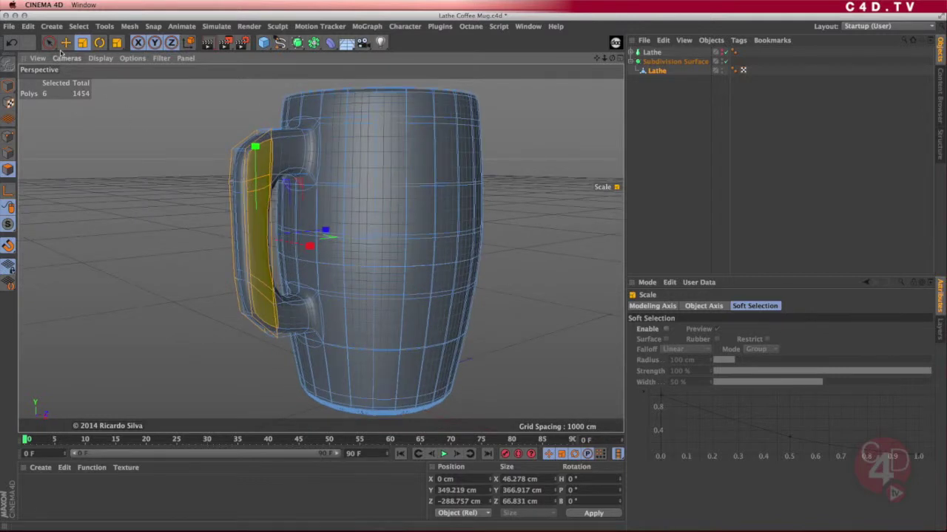
click(49, 42)
click(213, 238)
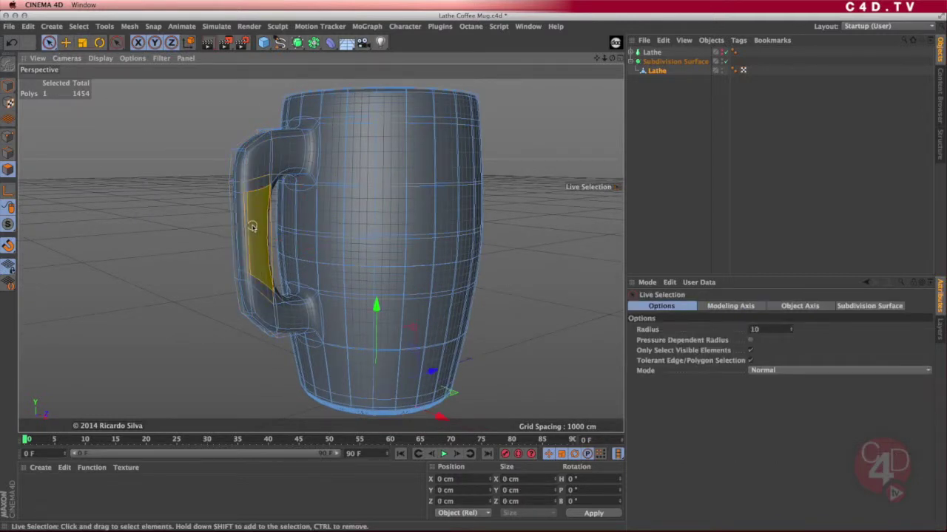
drag(227, 225, 230, 228)
alt+drag(207, 243, 440, 230)
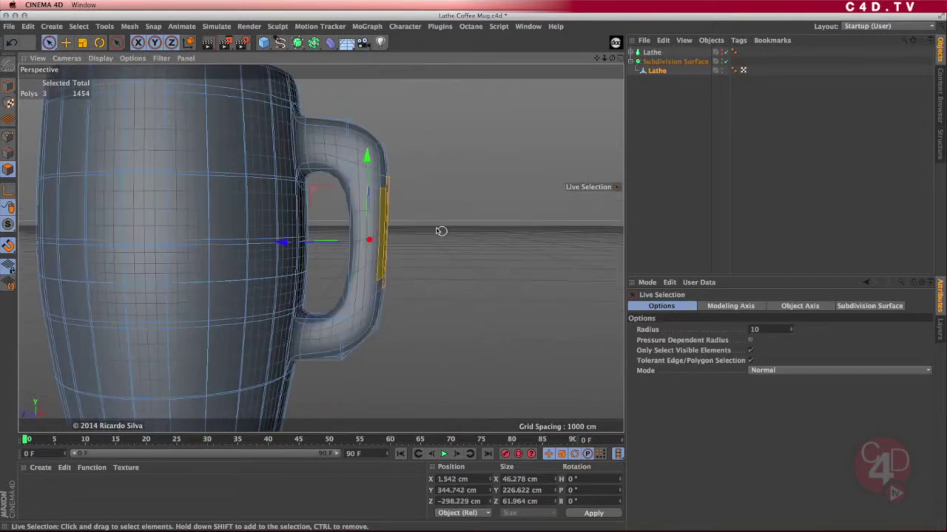
shift+click(377, 220)
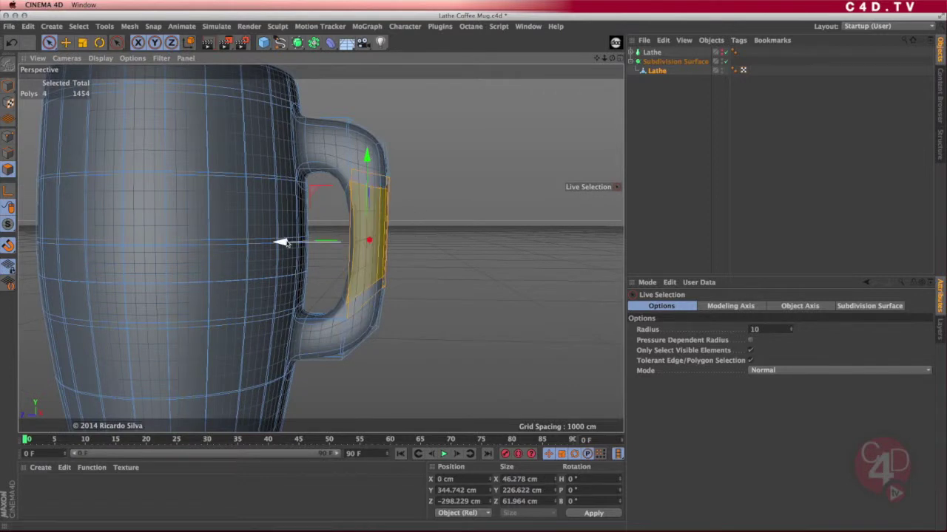
drag(285, 243, 289, 245)
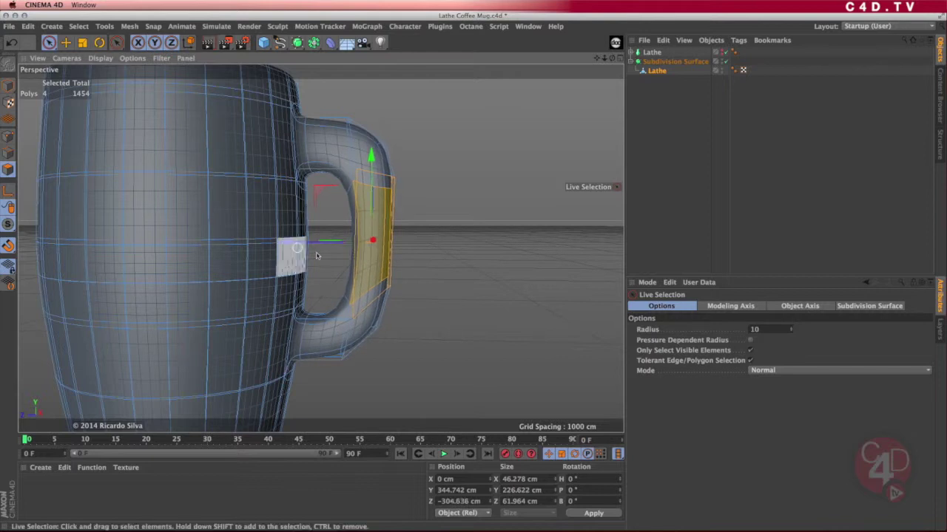
Check the reshaped handle from several angles, deselect all objects, and render the view of the mug.
alt+drag(387, 235, 203, 272)
scroll(292, 274, down, 4)
alt+drag(285, 276, 311, 296)
scroll(310, 296, up, 5)
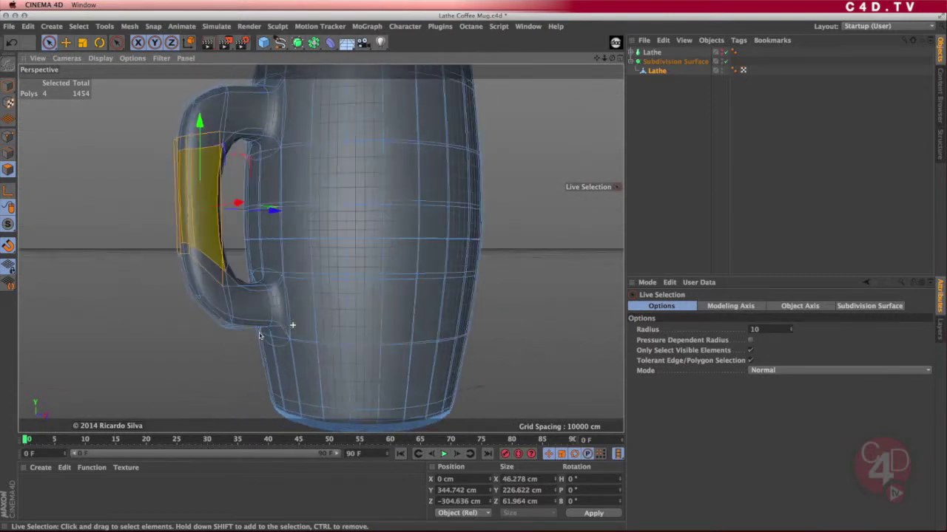
alt+drag(323, 220, 375, 204)
click(661, 124)
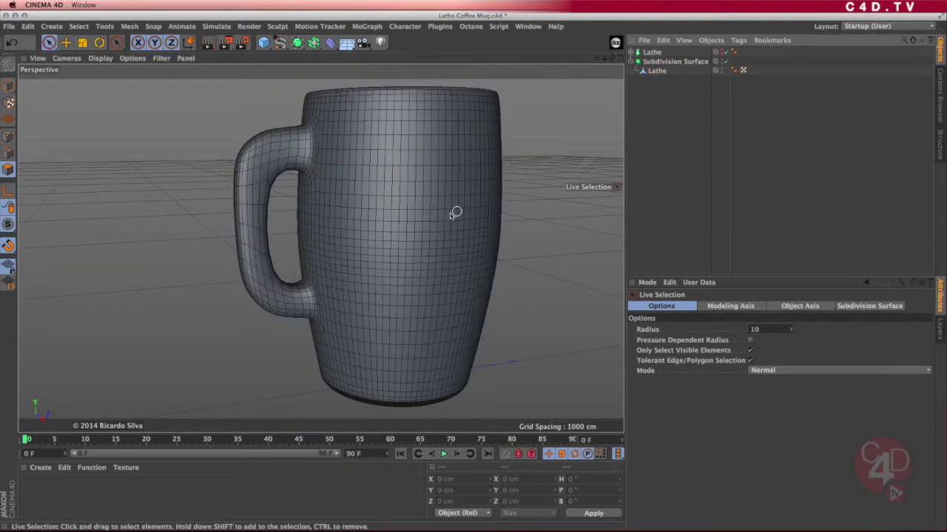
alt+drag(454, 213, 407, 222)
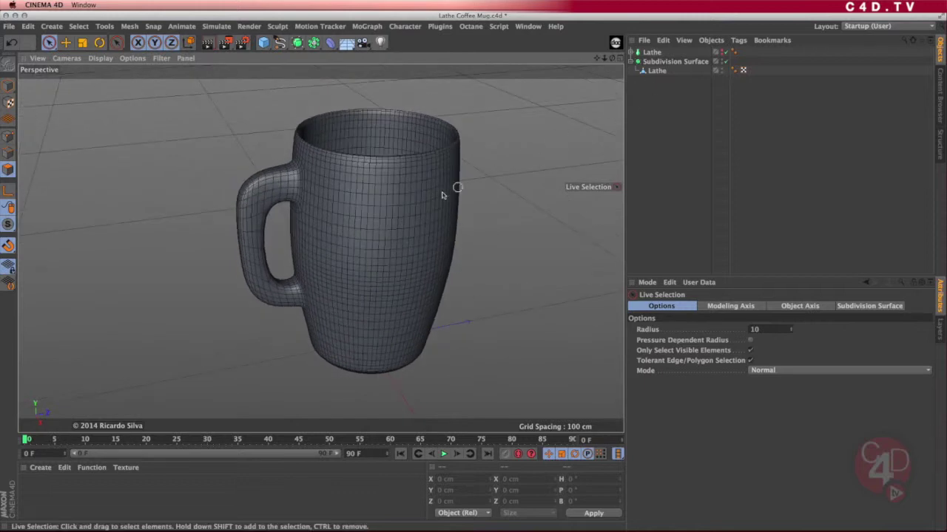
key(ctrl+r)
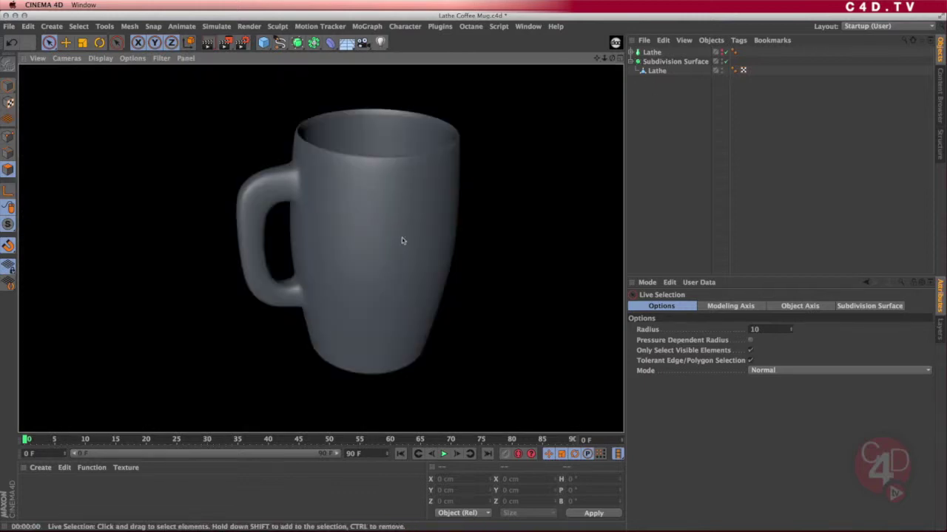
Examine the mug's rim up close, comparing it with the Subdivision Surface off and on.
alt+right_drag(433, 151, 500, 145)
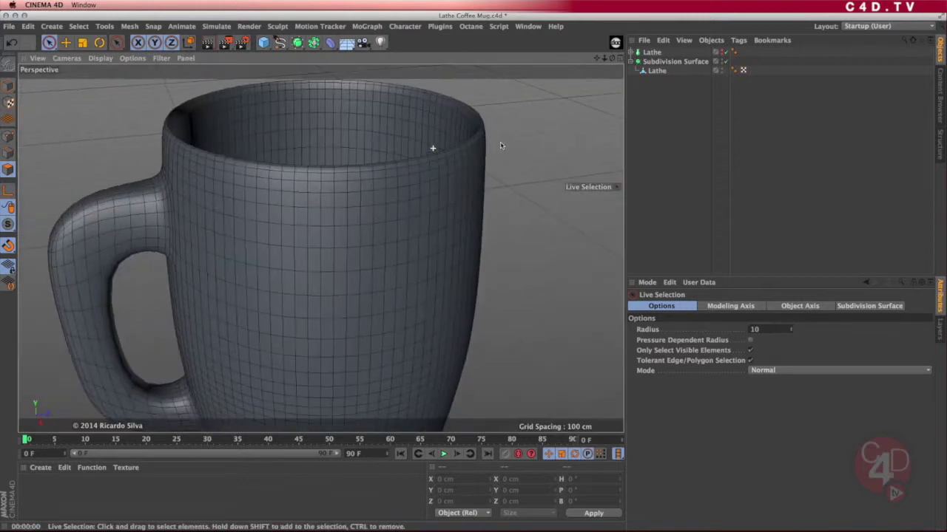
alt+drag(465, 156, 460, 219)
alt+right_drag(431, 227, 497, 203)
alt+drag(431, 230, 453, 194)
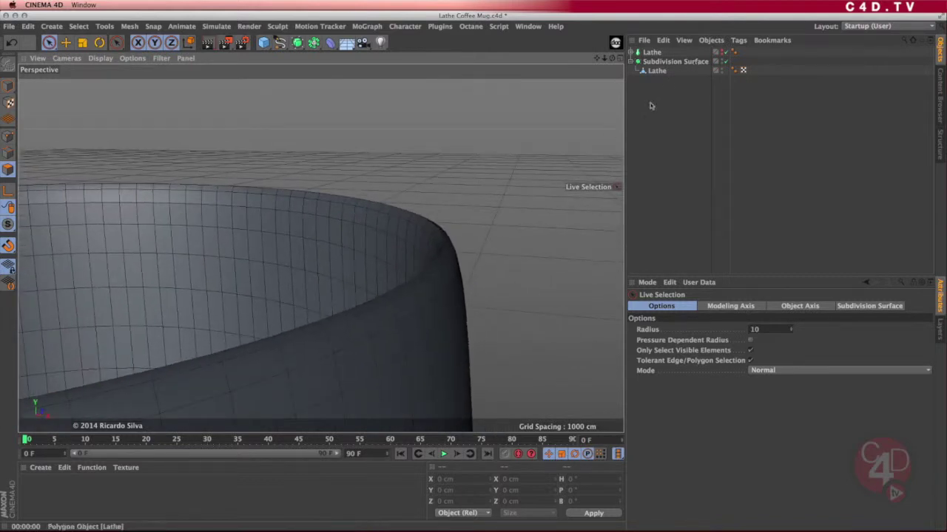
mouse_move(448, 264)
alt+mouse_down()
mouse_move(440, 269)
mouse_move(453, 270)
alt+mouse_up()
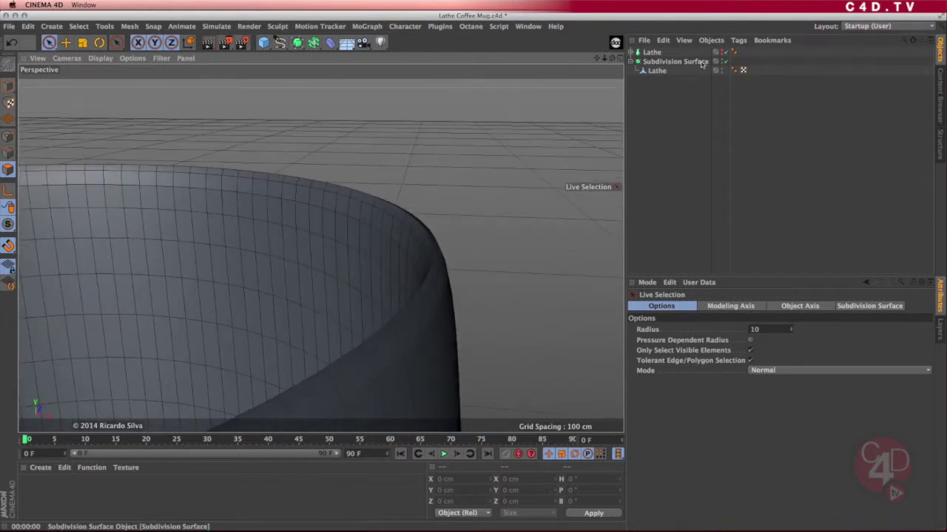
click(724, 61)
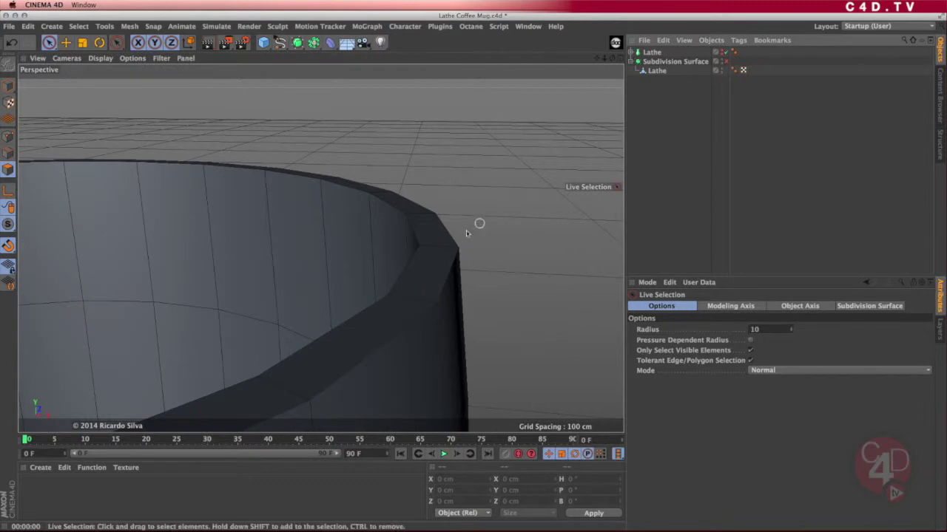
alt+drag(466, 233, 429, 218)
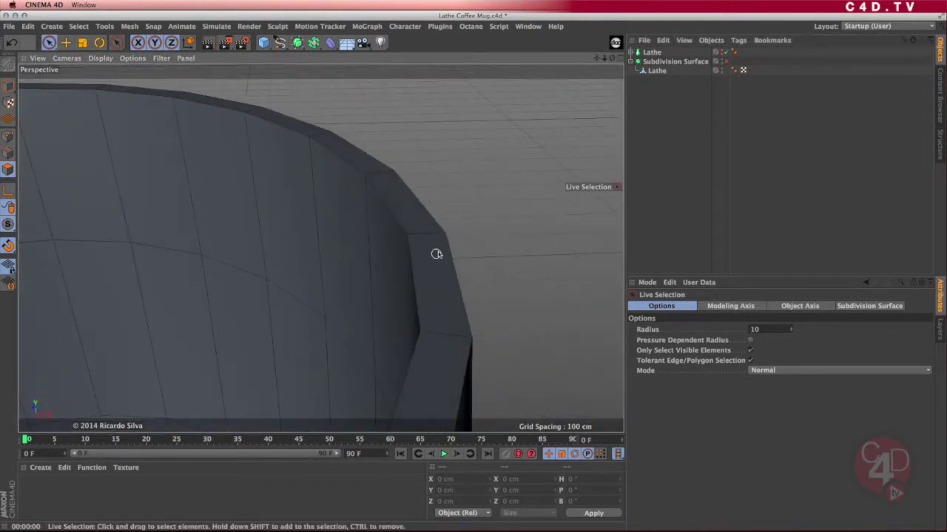
click(725, 62)
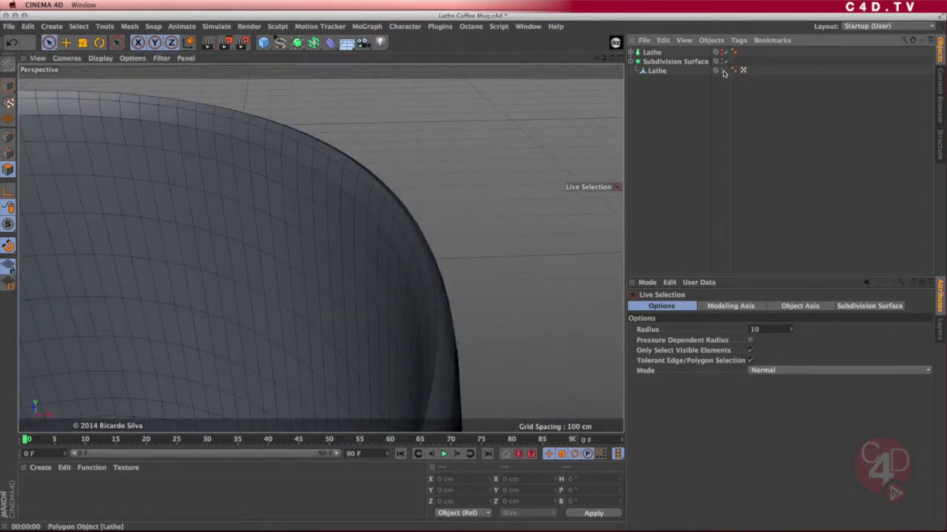
Disable the Subdivision Surface, select the Lathe mesh beneath it, and set the Knife tool to Loop mode.
click(724, 62)
alt+drag(387, 315, 310, 214)
click(656, 72)
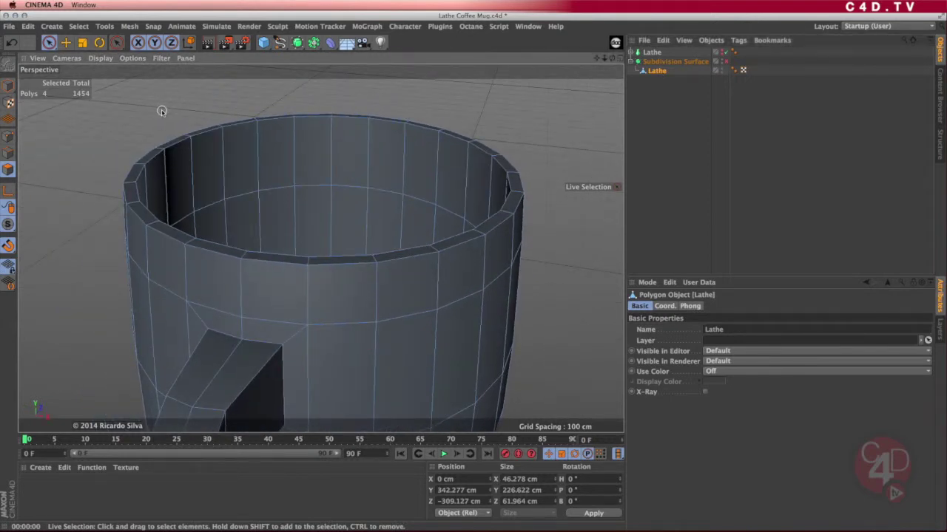
key(m)
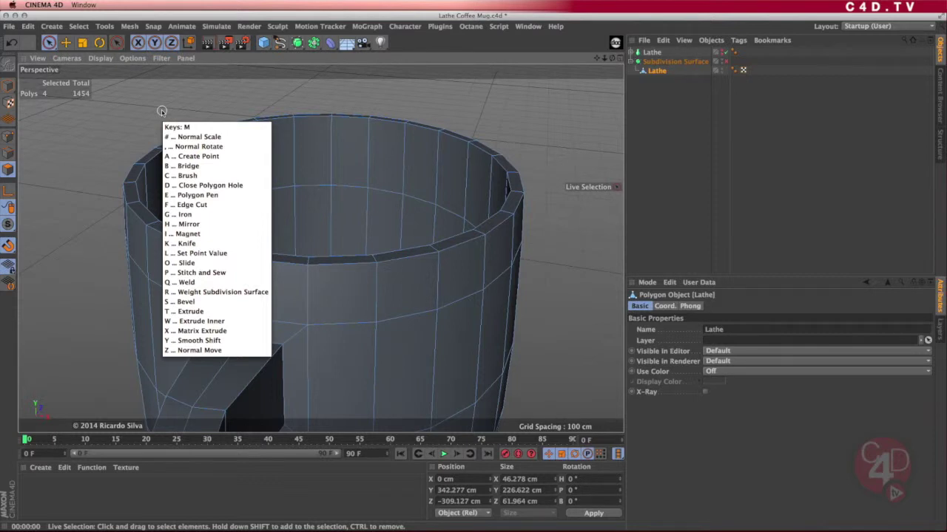
key(k)
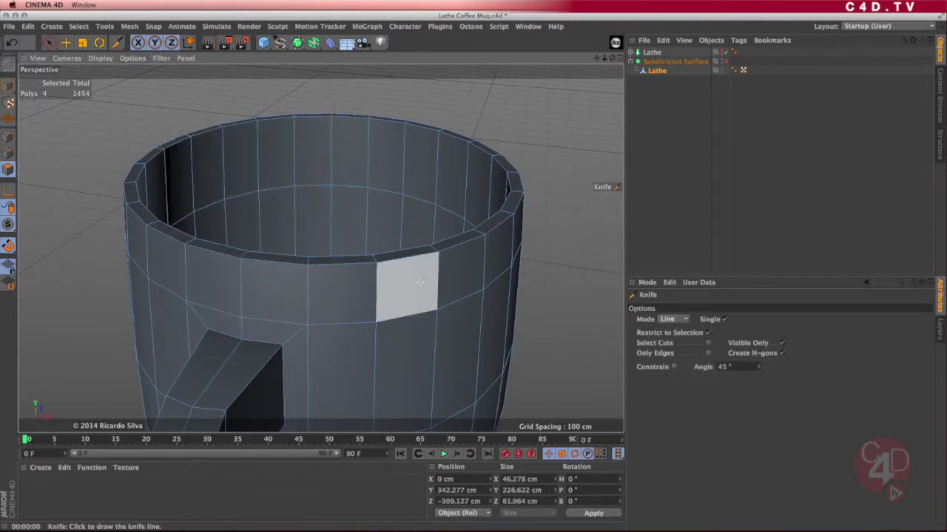
click(653, 71)
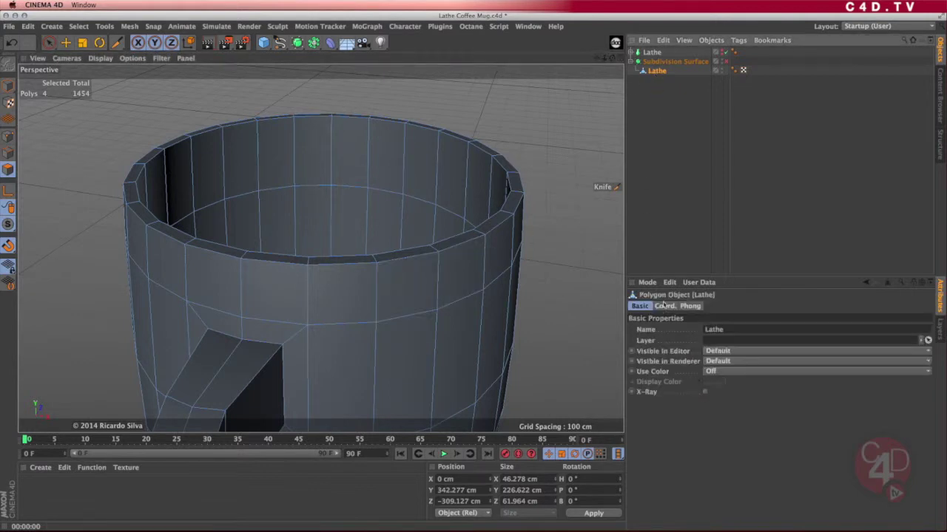
click(118, 43)
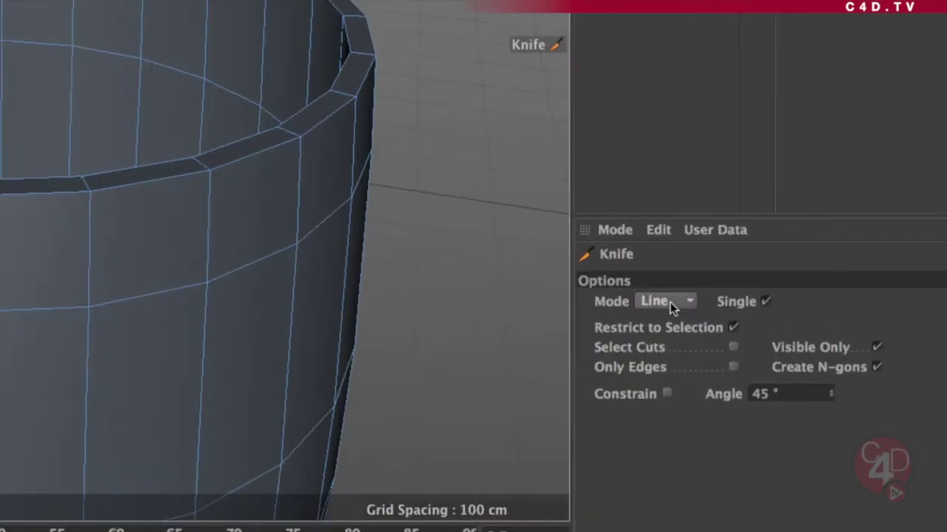
click(666, 301)
click(657, 385)
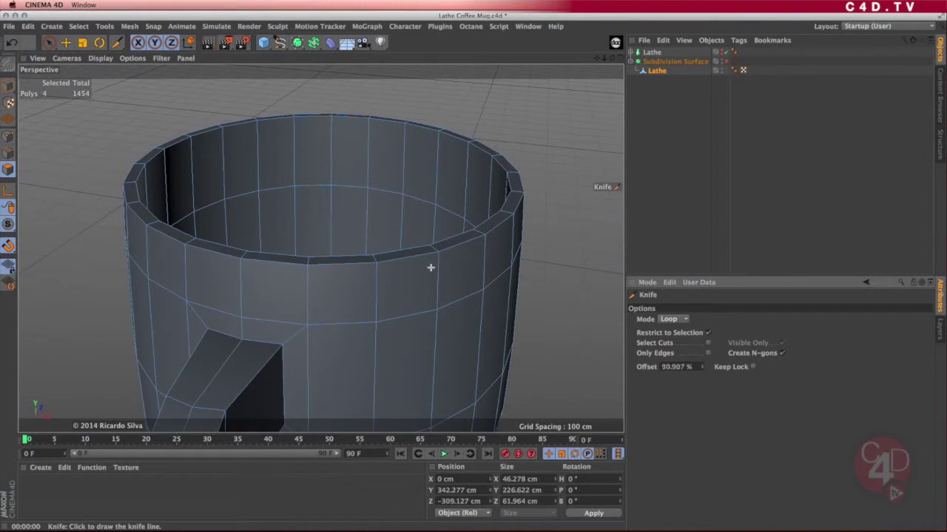
Clear the polygon selection and cut one edge loop just below the rim on the mug's outer wall and another on its inner wall.
alt+drag(423, 270, 423, 253)
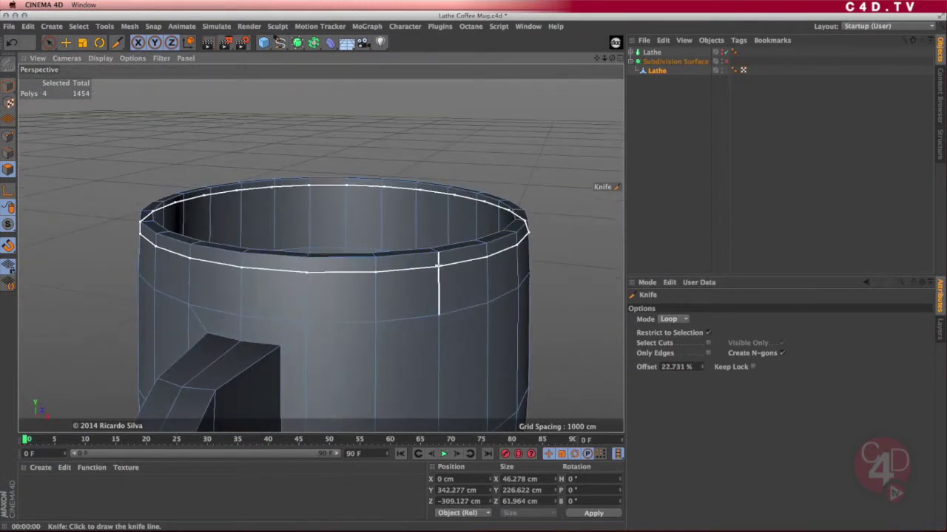
scroll(438, 257, up, 5)
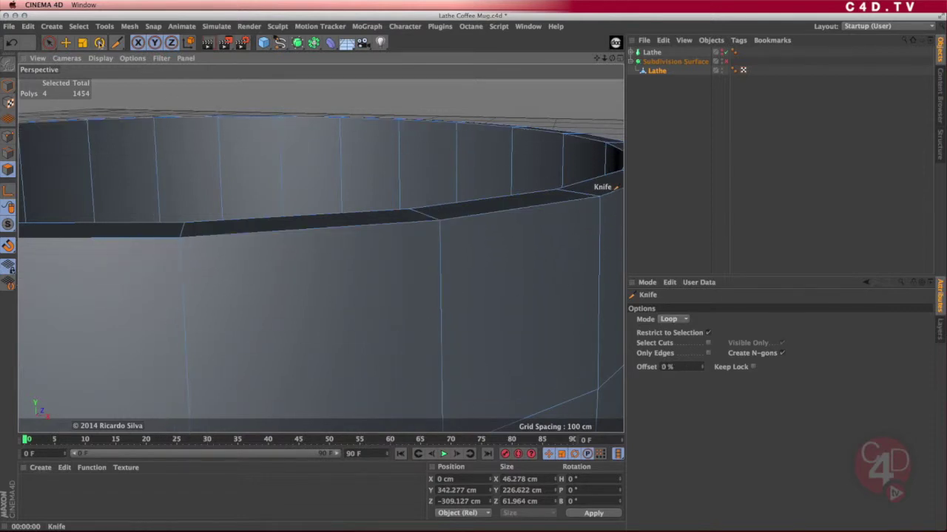
click(50, 43)
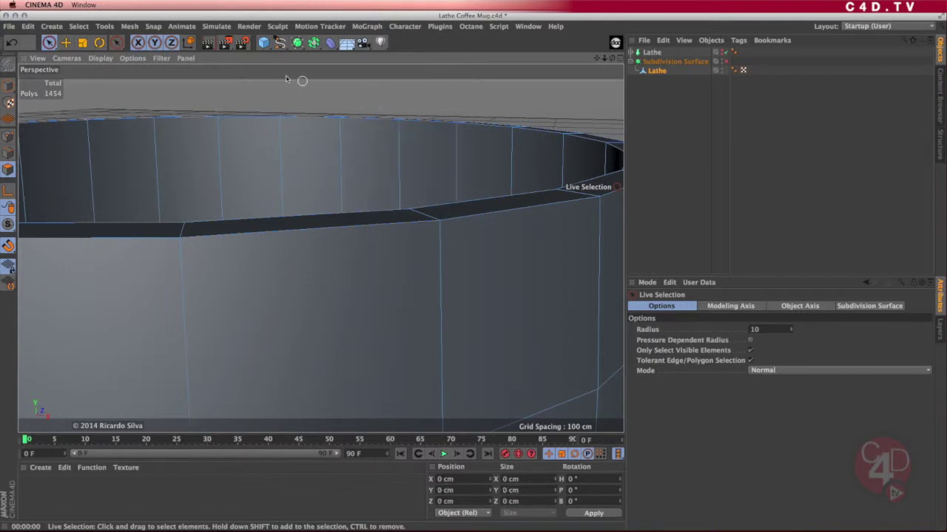
click(117, 43)
click(152, 72)
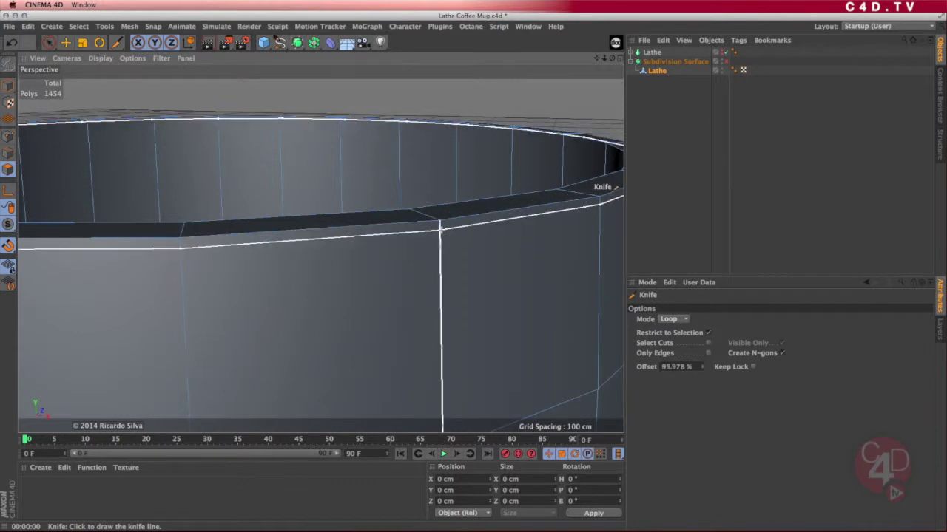
click(439, 226)
alt+drag(458, 247, 523, 234)
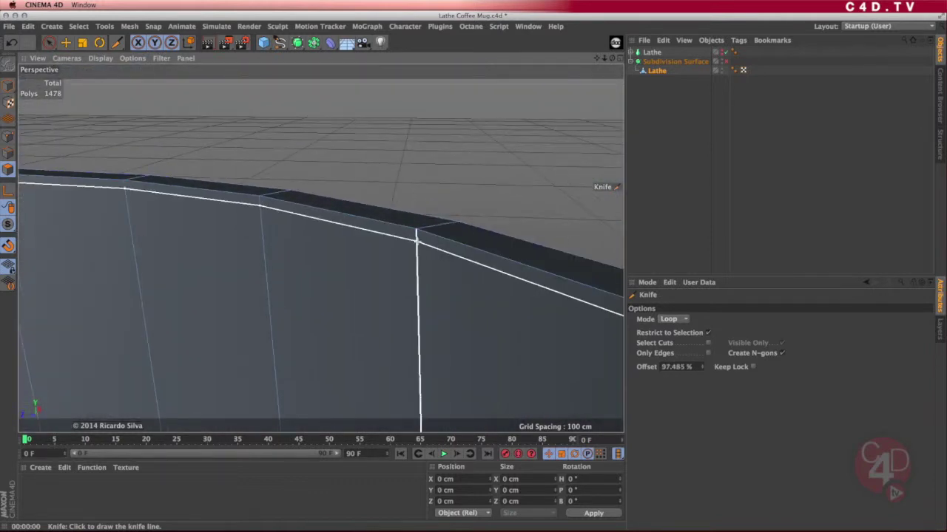
alt+right_drag(467, 273, 294, 252)
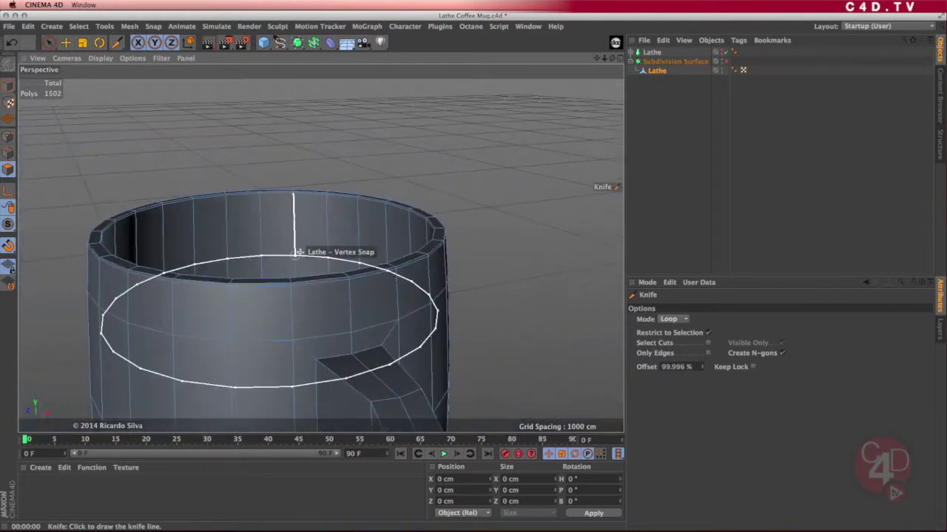
Re-enable the Subdivision Surface, check the whole mug, and save the project incrementally.
click(726, 62)
click(660, 117)
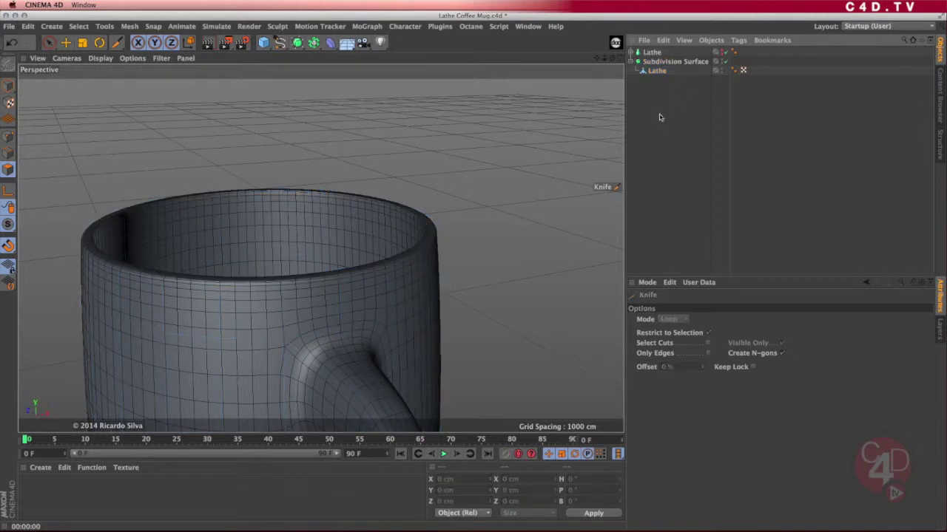
alt+right_drag(423, 255, 482, 229)
alt+drag(449, 241, 450, 299)
scroll(429, 248, down, 6)
alt+middle_drag(450, 299, 443, 206)
alt+drag(444, 253, 404, 260)
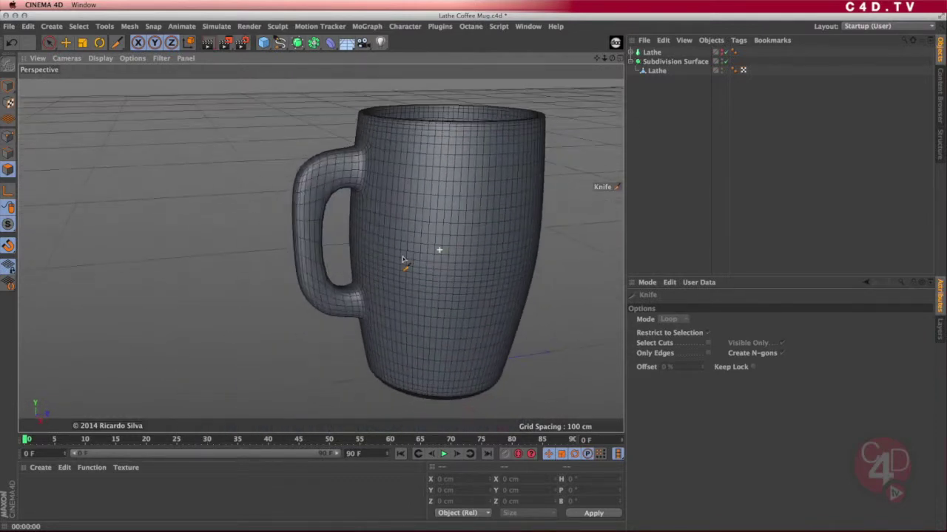
alt+middle_drag(443, 226, 398, 238)
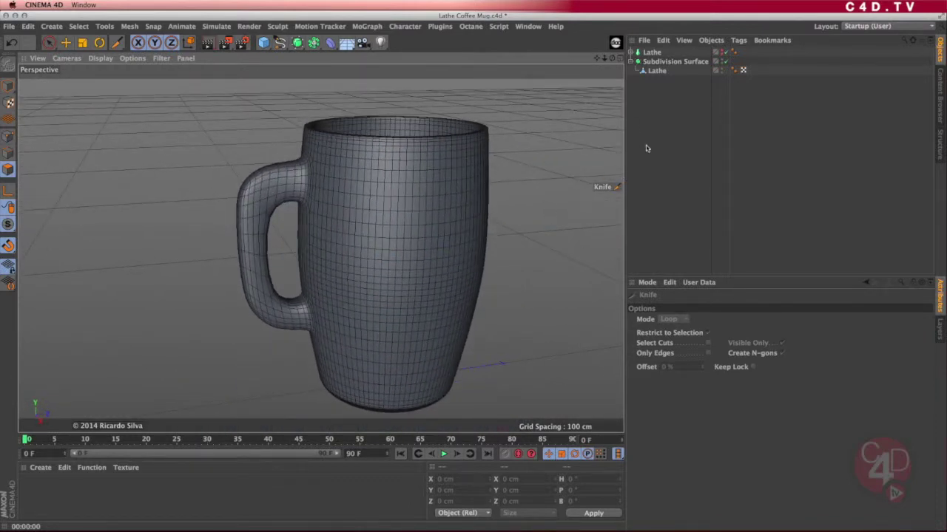
click(10, 26)
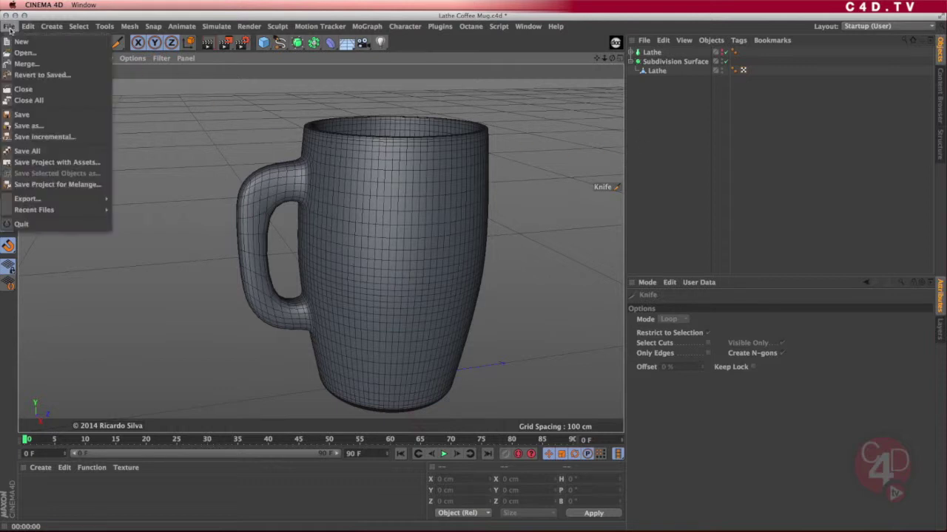
click(44, 137)
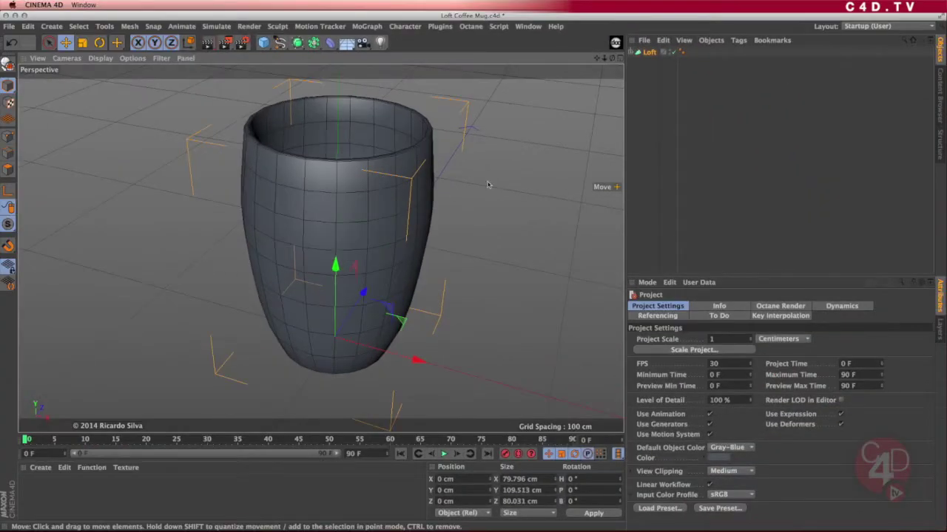
Create a polygon copy of the Loft in the Loft Coffee Mug project with Current State to Object.
click(649, 52)
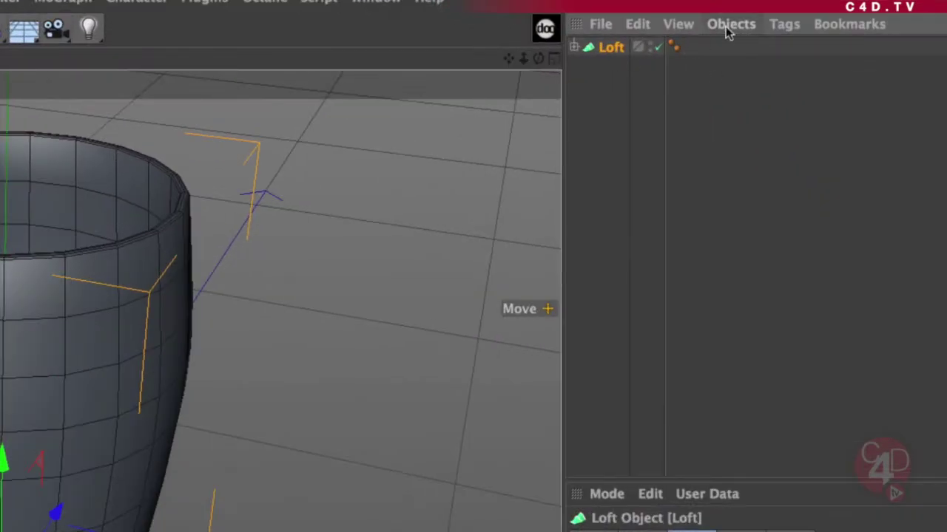
click(727, 30)
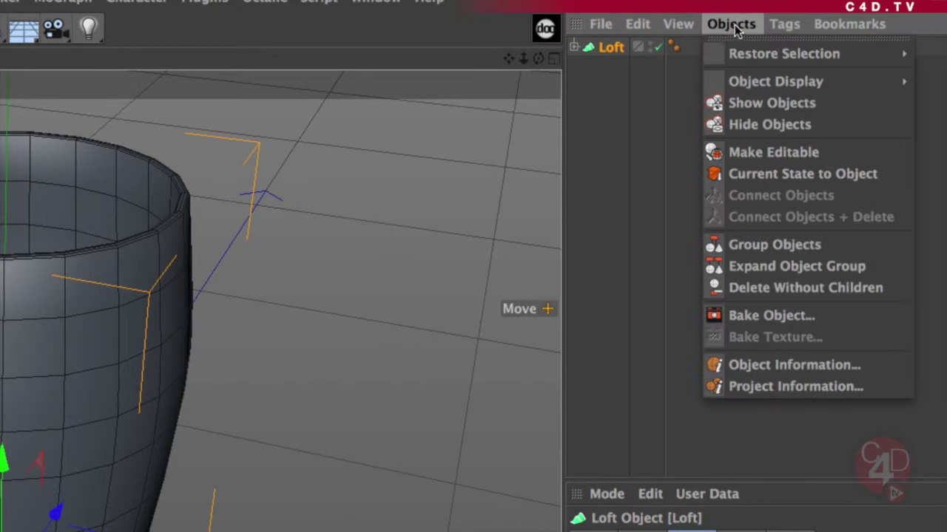
click(785, 173)
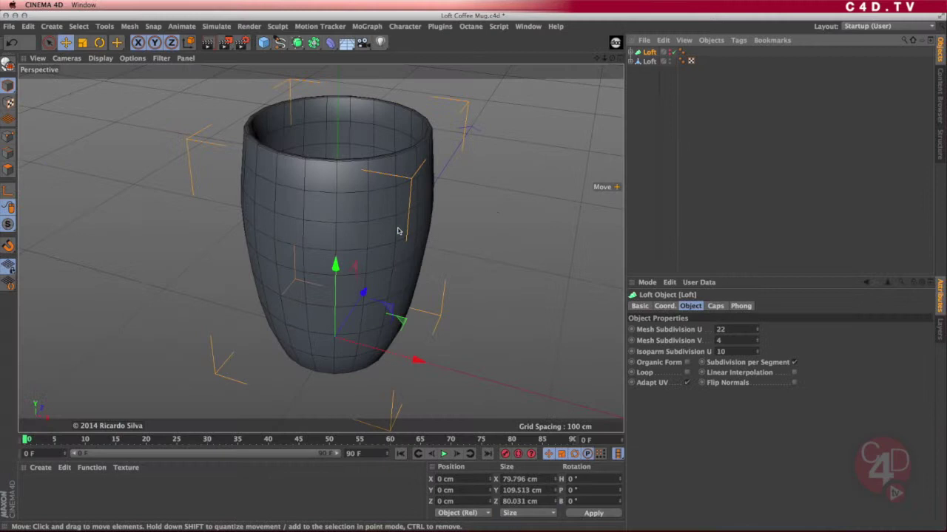
Expand the polygon Loft, select it with Cap 1 and Cap 2, and merge them with Connect Objects + Delete.
alt+drag(64, 413, 64, 359)
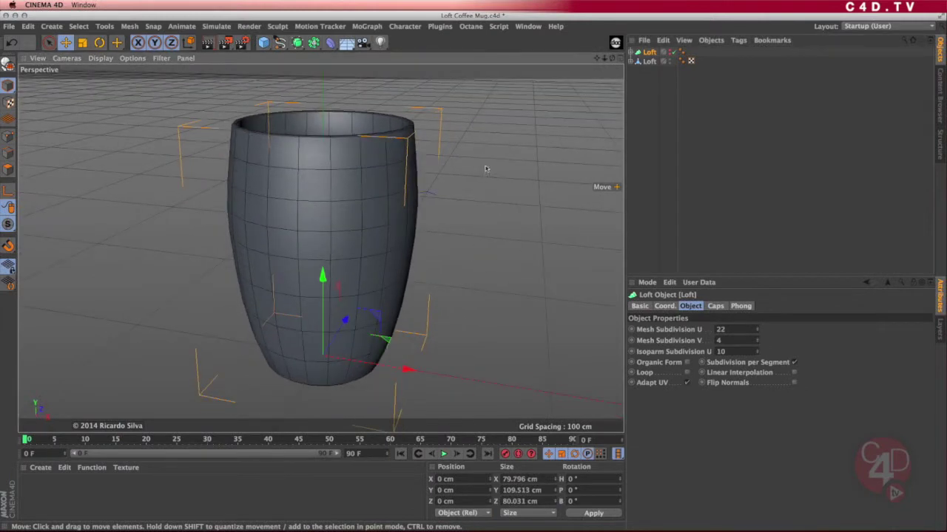
click(630, 61)
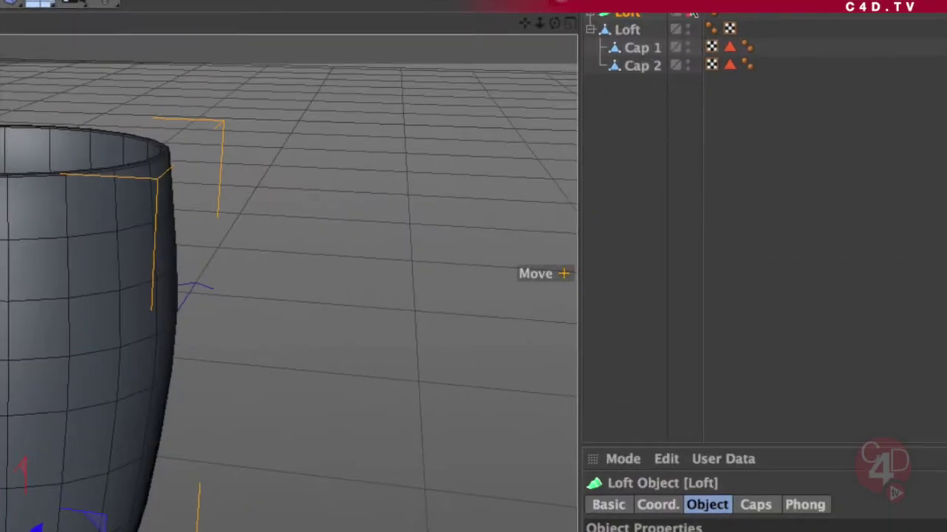
drag(633, 71, 615, 44)
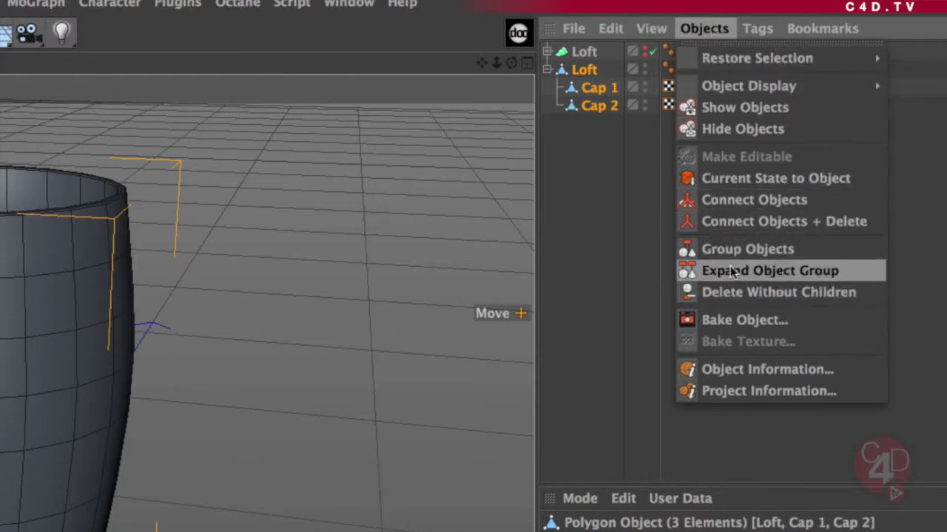
click(777, 222)
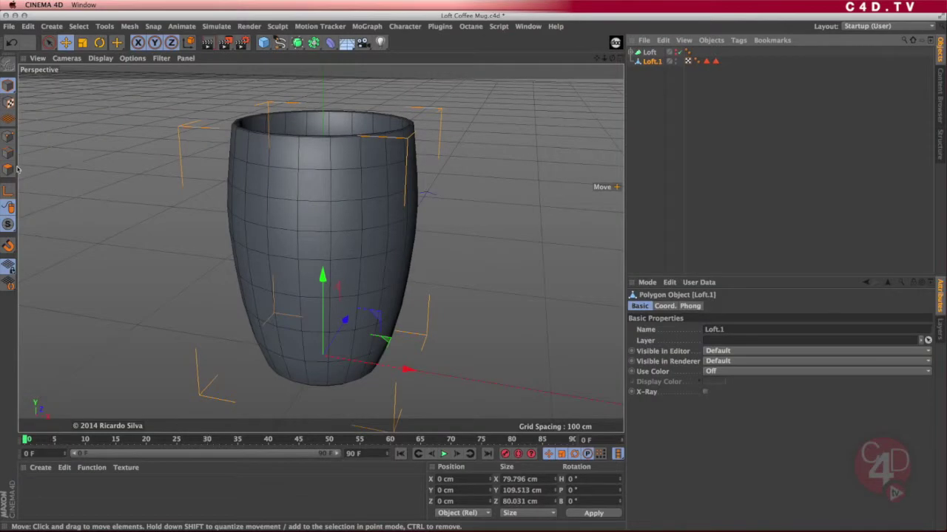
Optimize the merged Loft.1 mesh in Points mode to weld its duplicate points.
click(9, 137)
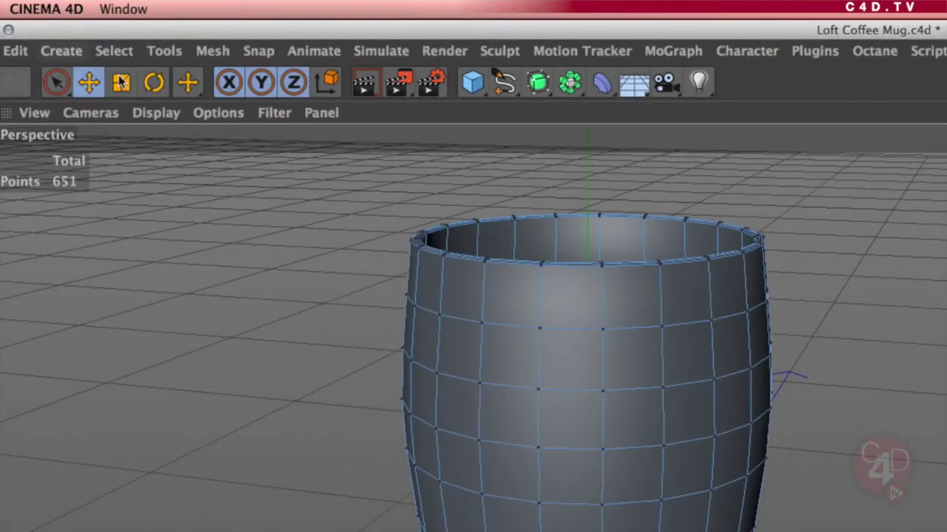
click(212, 52)
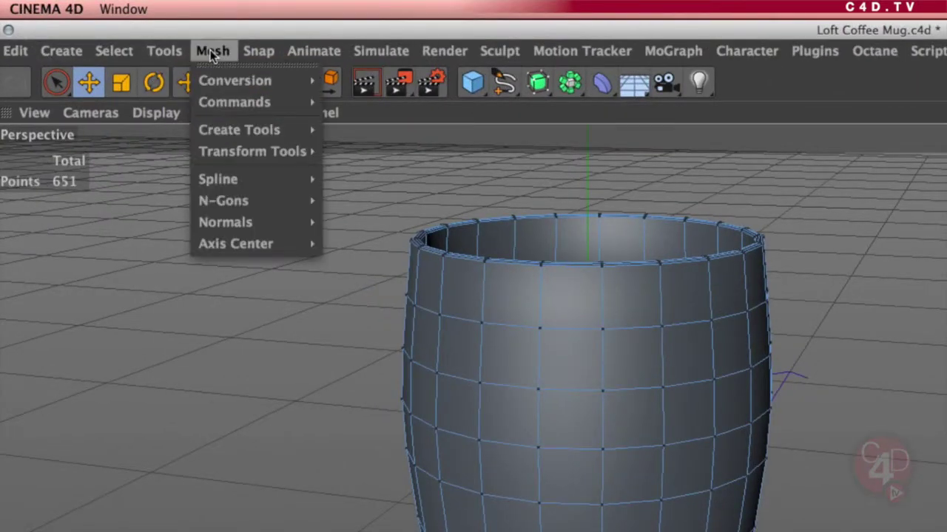
mouse_move(270, 105)
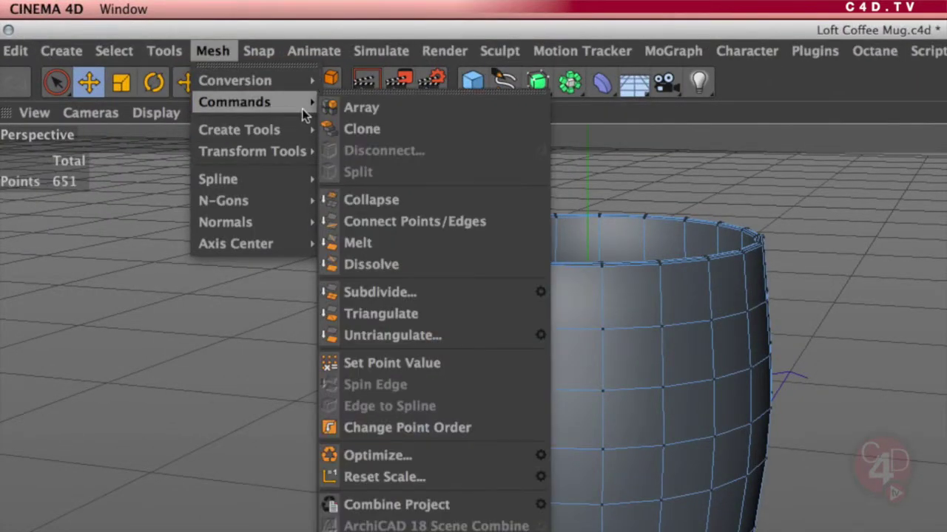
click(394, 455)
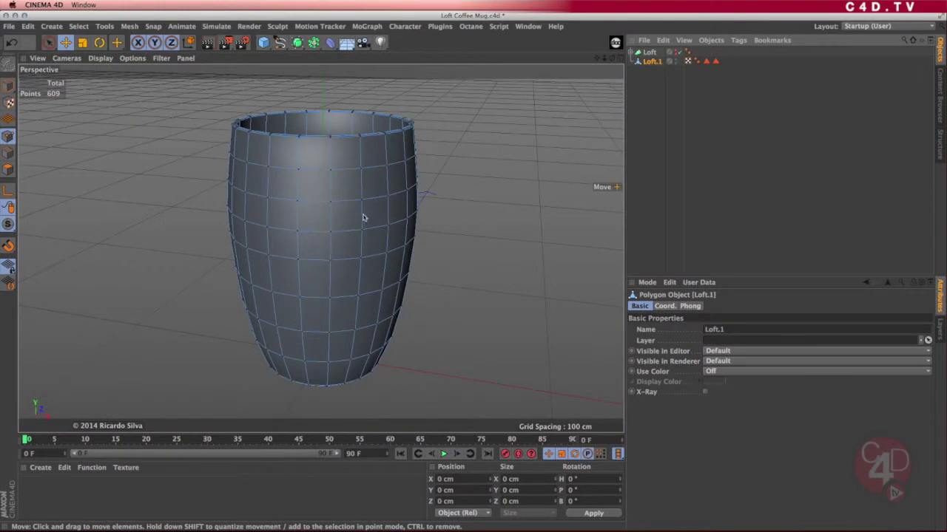
Select a two-by-two block of polygons on the upper mug wall from the Right view, using Live Selection in Polygons mode.
mouse_move(363, 218)
alt+mouse_down()
mouse_move(353, 270)
mouse_move(345, 251)
mouse_move(345, 260)
mouse_move(374, 208)
alt+mouse_up()
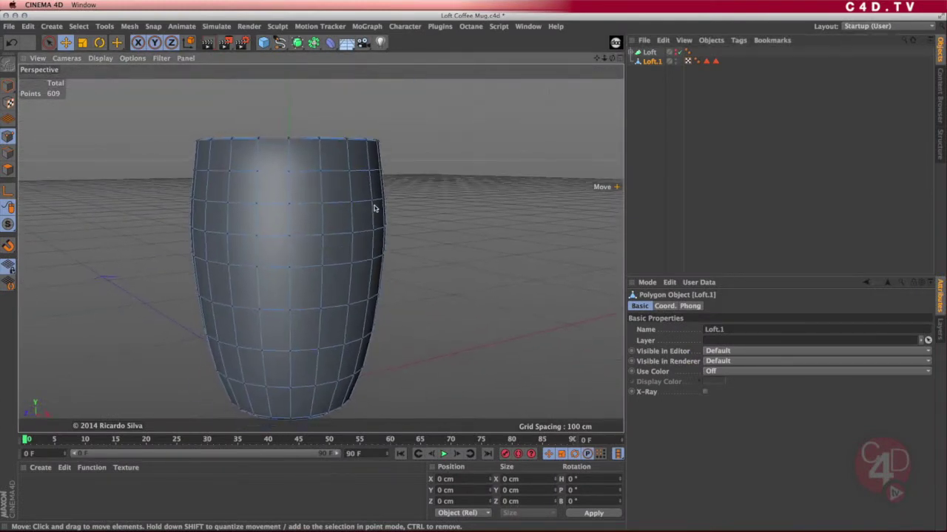
click(620, 58)
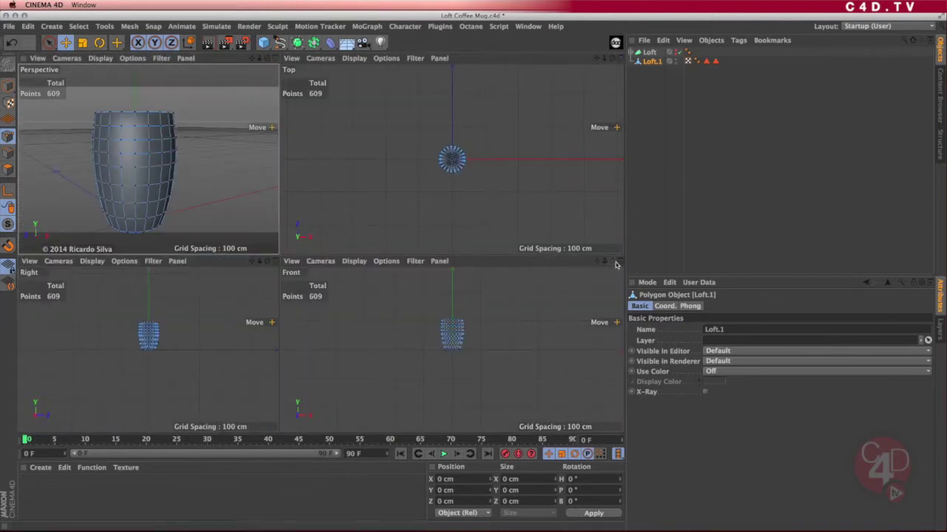
click(274, 262)
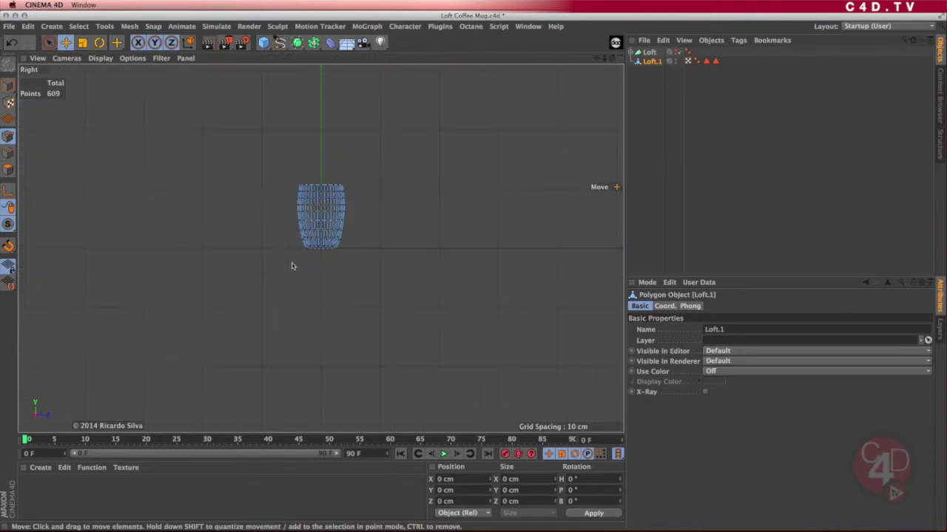
scroll(327, 214, up, 10)
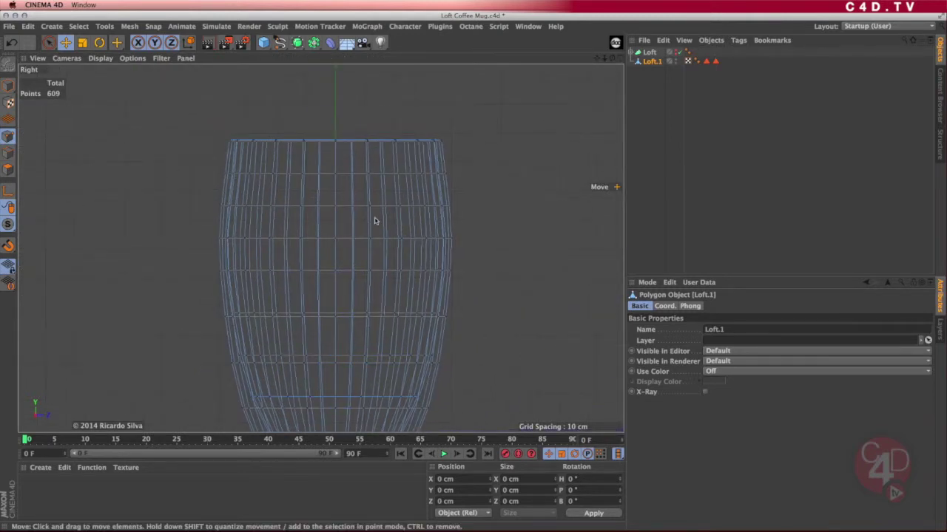
click(48, 42)
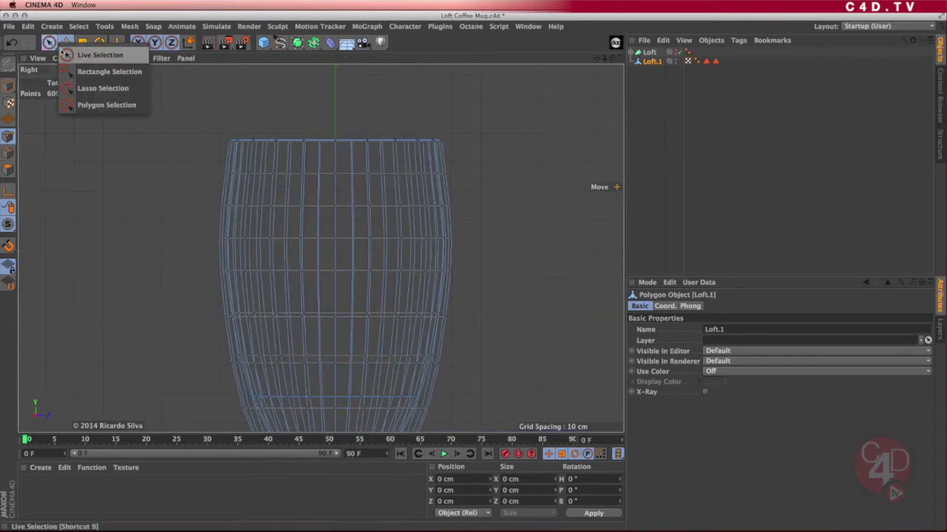
click(69, 55)
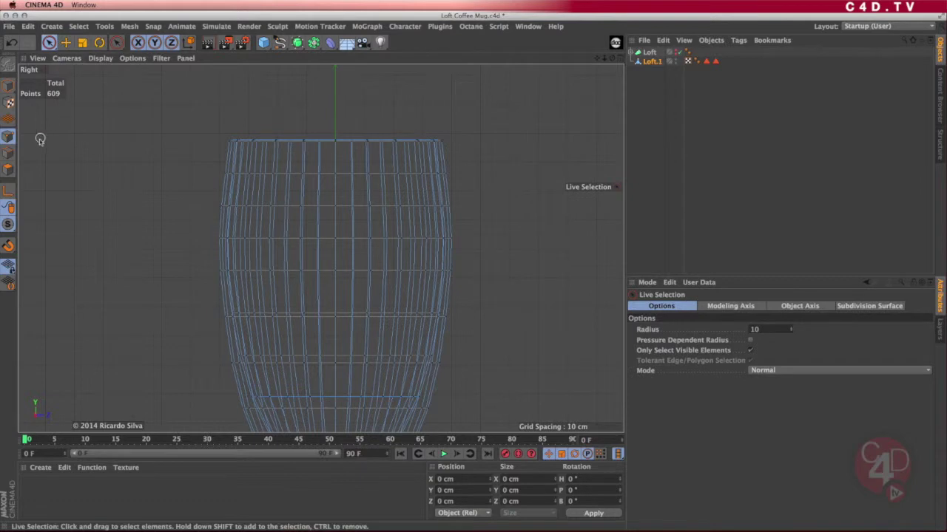
click(8, 169)
click(318, 191)
click(344, 191)
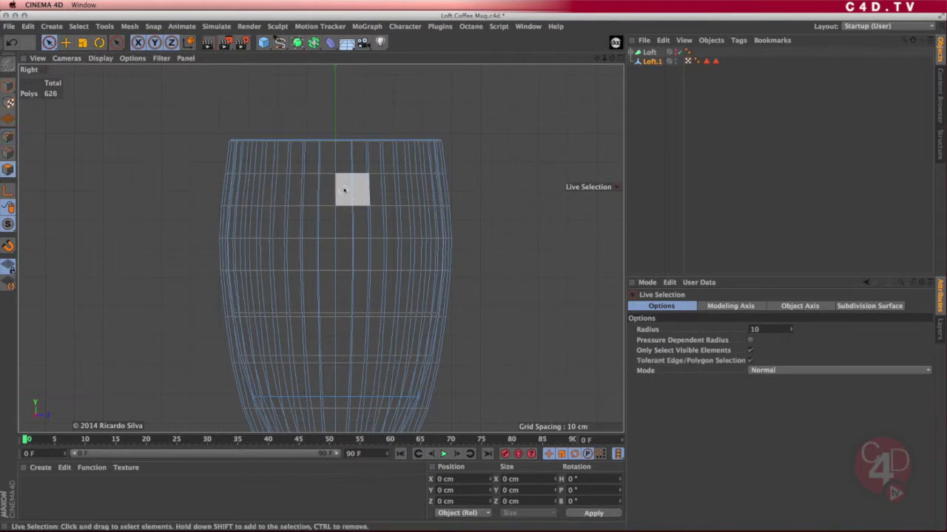
mouse_move(342, 190)
mouse_down()
mouse_move(327, 188)
mouse_move(343, 212)
mouse_up()
alt+middle_drag(349, 304, 347, 274)
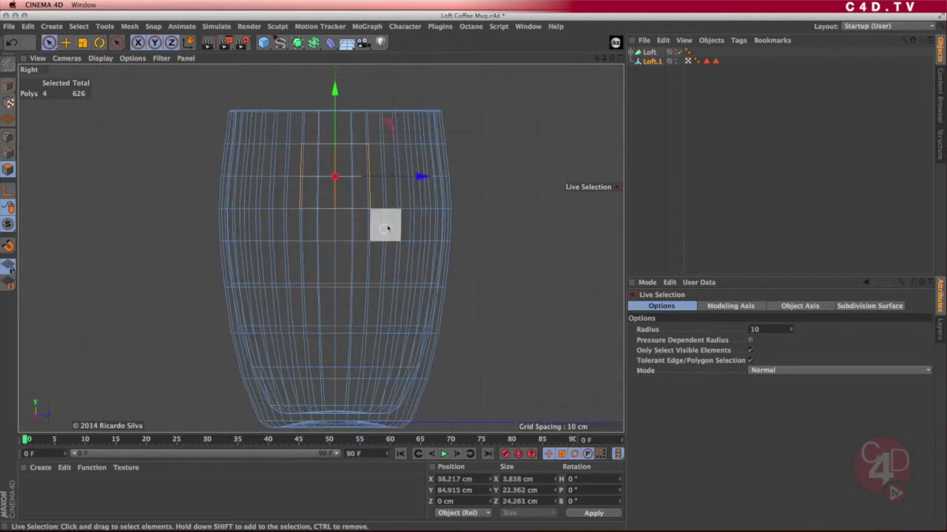
Add the matching two-by-two block of polygons lower on the same side of the mug to the selection.
click(619, 58)
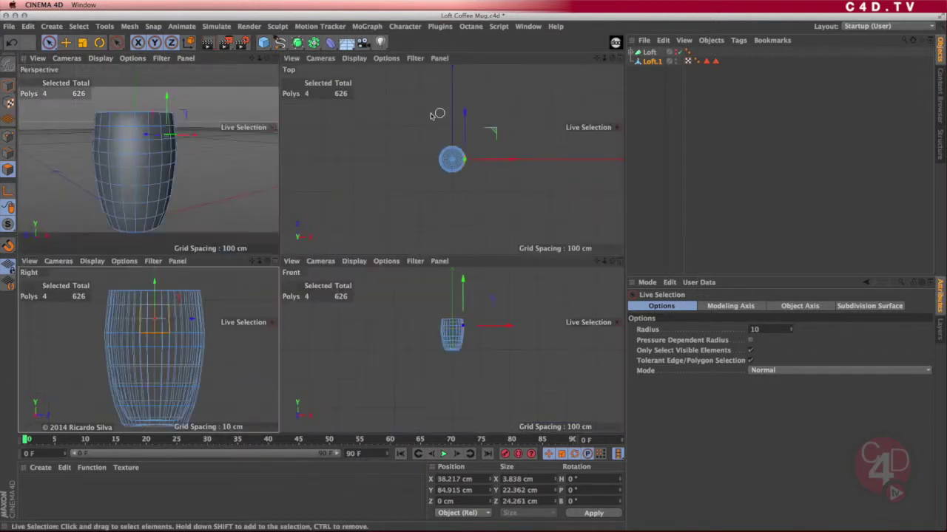
click(275, 58)
alt+drag(357, 256, 245, 262)
alt+drag(473, 263, 301, 309)
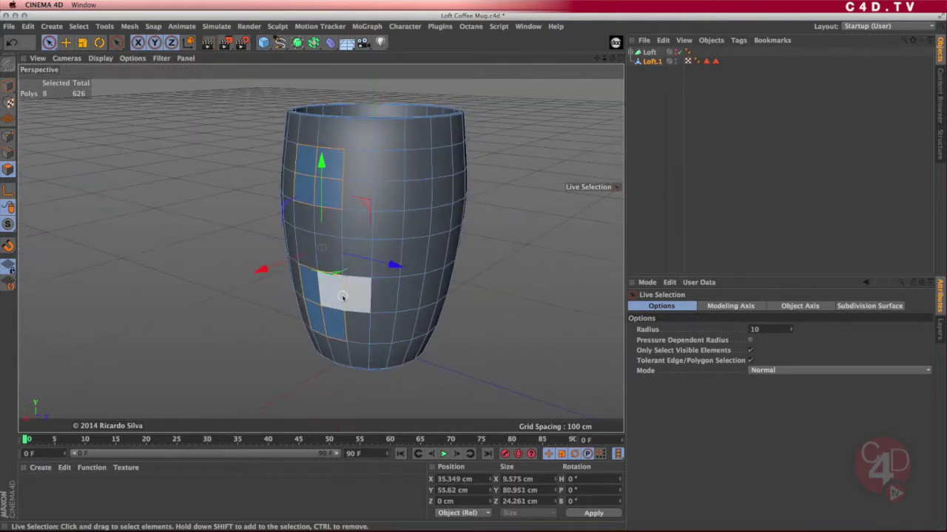
Inset both selected polygon blocks with Extrude Inner, using an offset of about 4.65 cm.
key(m)
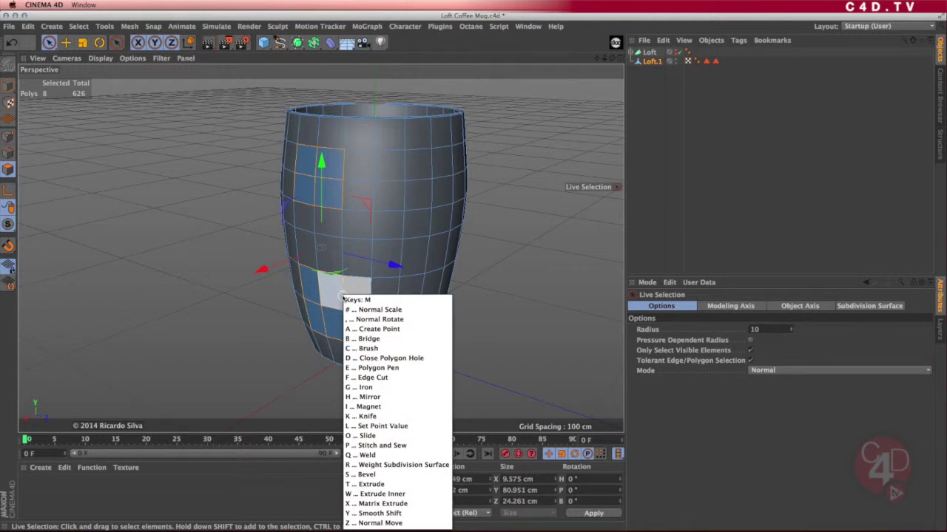
key(w)
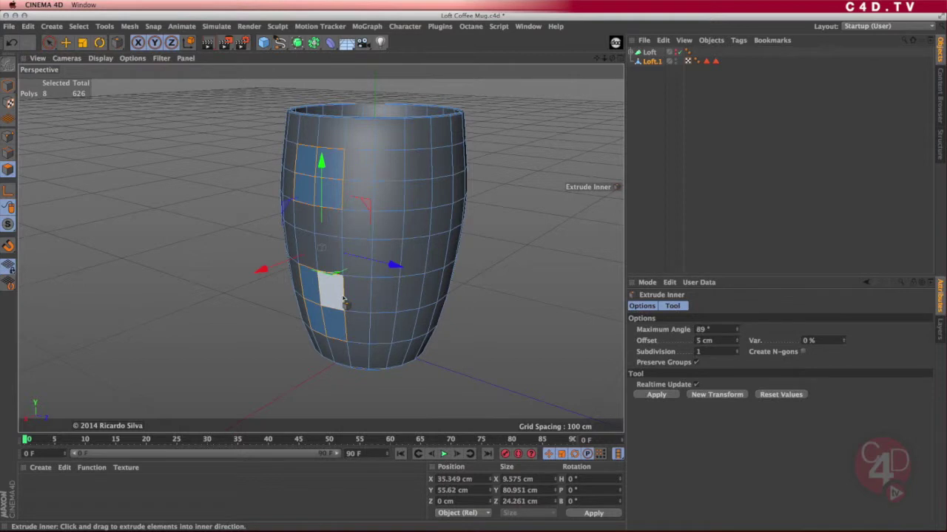
drag(212, 182, 187, 199)
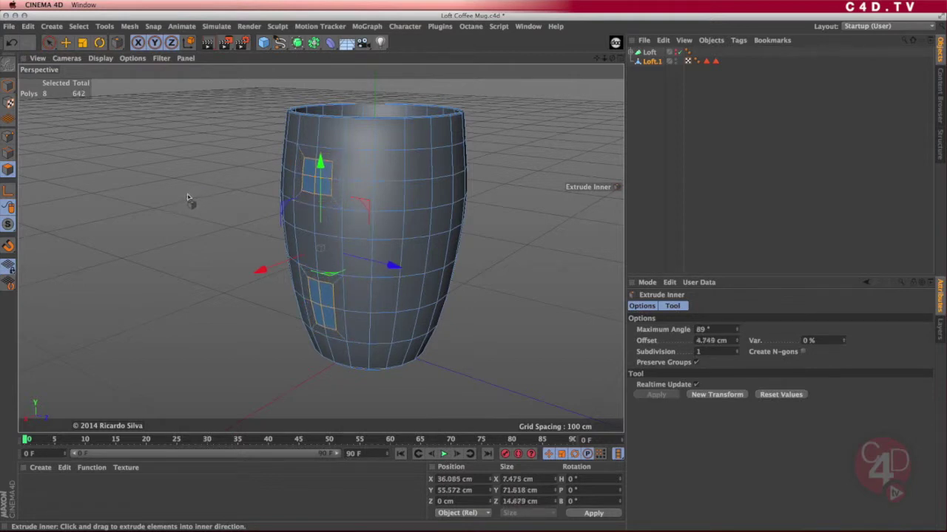
Select only the four lower inset polygons and scale them vertically to a height of about 15.8 cm.
alt+drag(250, 323, 287, 303)
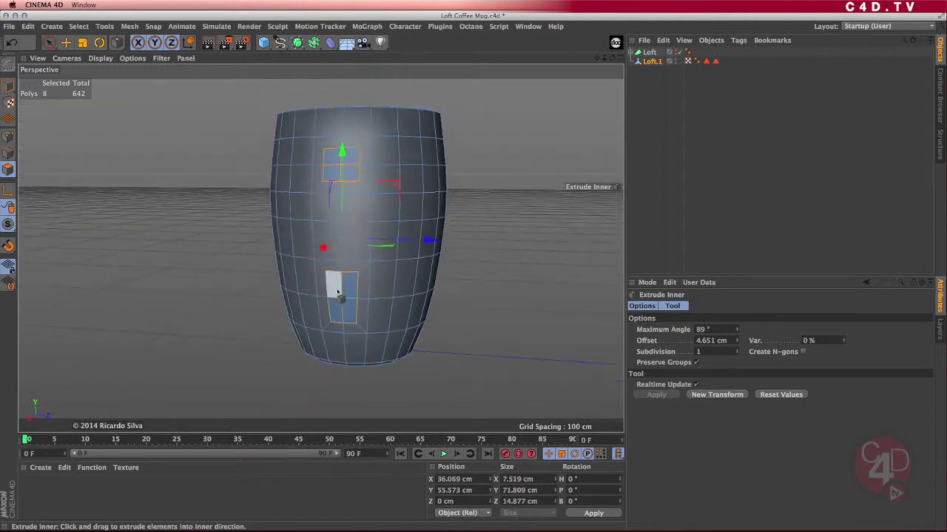
alt+right_drag(335, 296, 370, 299)
alt+middle_drag(388, 303, 422, 321)
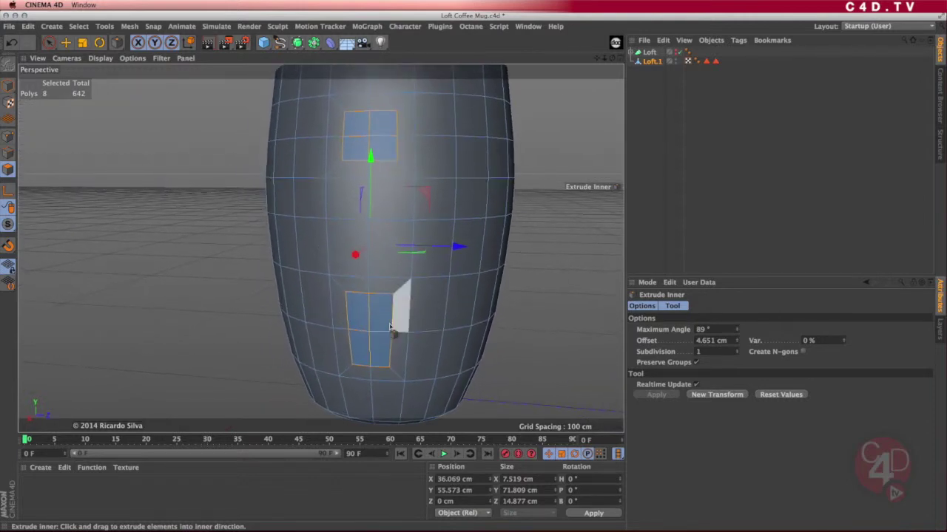
click(49, 42)
click(372, 314)
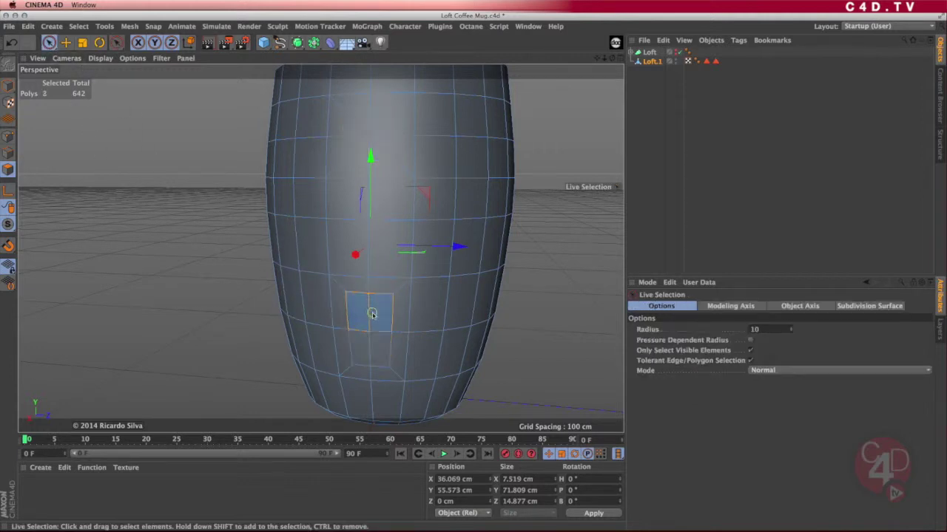
click(82, 42)
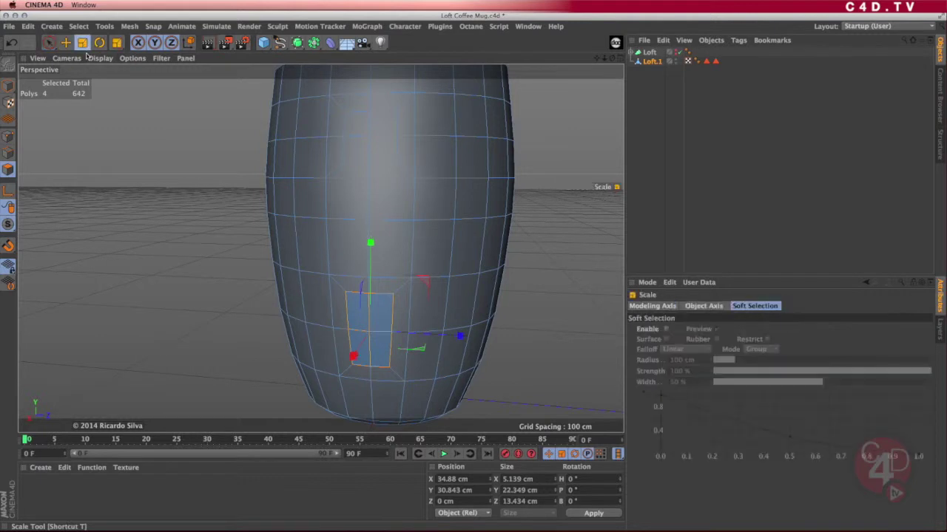
drag(371, 243, 372, 268)
Rotate the lower inset polygons slightly so the block stands more upright against the mug's slanted wall.
alt+drag(374, 316, 270, 233)
click(99, 43)
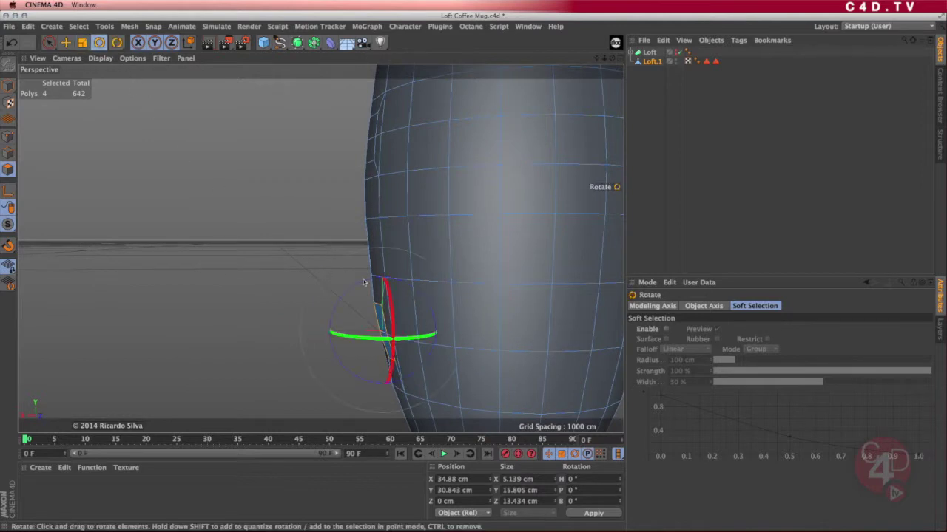
drag(351, 294, 484, 313)
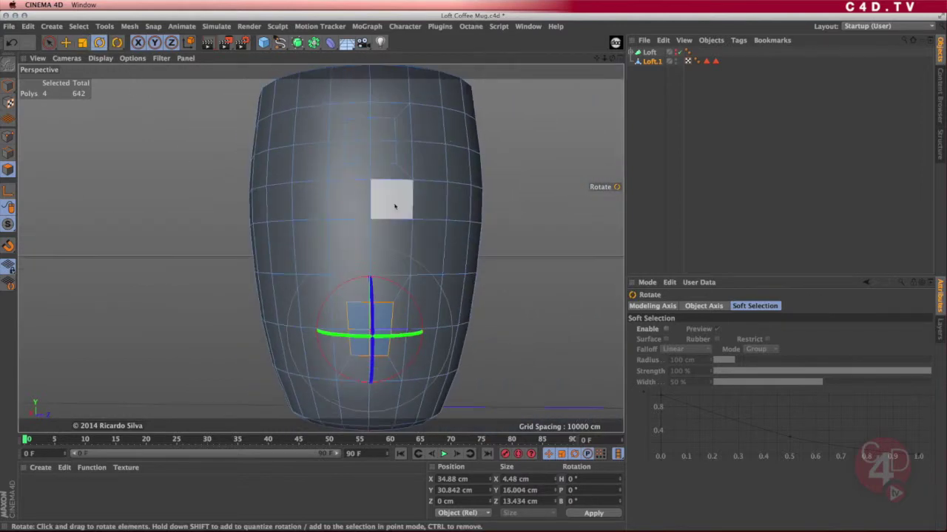
Add the upper inset polygons to the selection and extrude both blocks outward along X in two segments, about 25 cm in total.
click(49, 42)
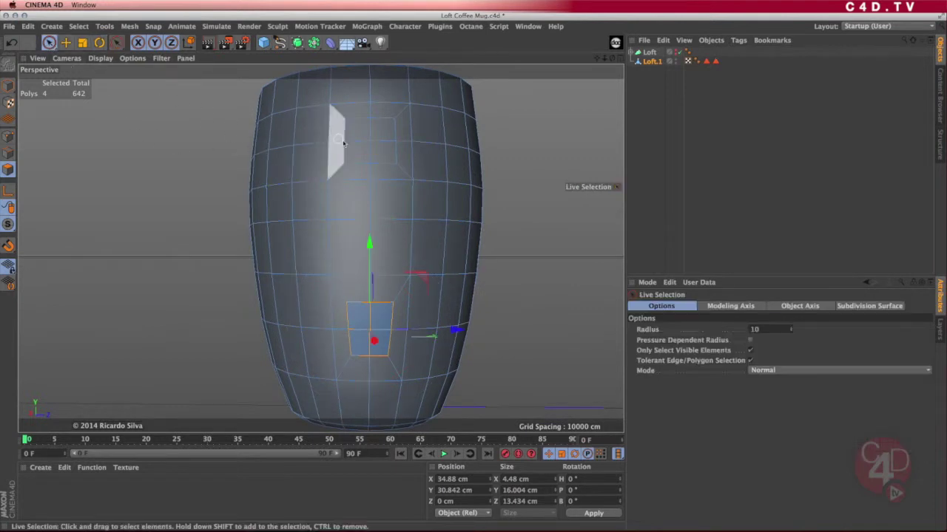
shift+click(374, 133)
shift+drag(377, 148, 382, 152)
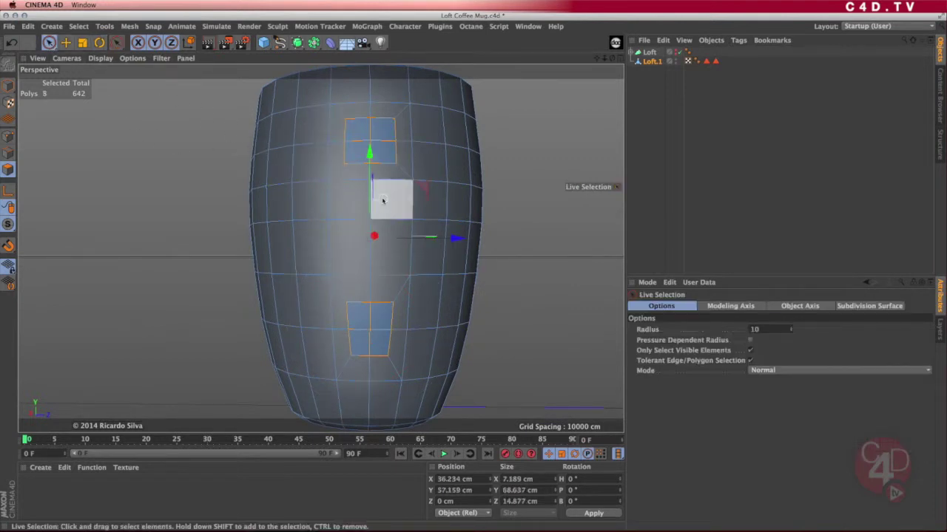
alt+drag(375, 200, 248, 229)
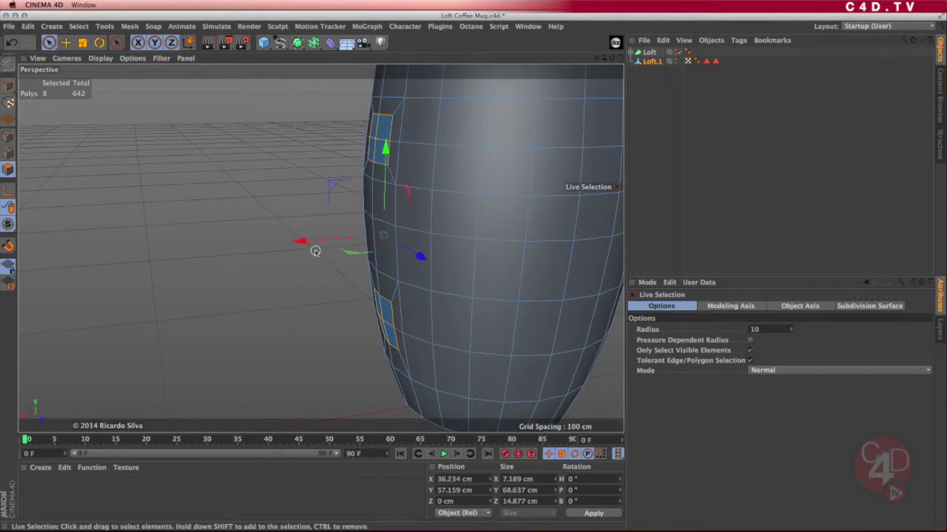
ctrl+drag(300, 241, 210, 251)
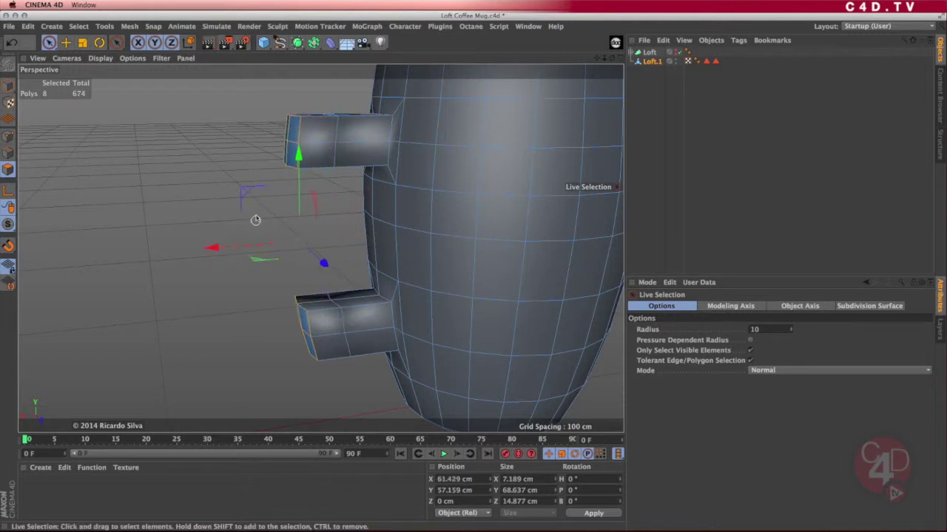
Delete the two outer polygons on the upper stub's underside and the two facing them on top of the lower stub.
click(48, 43)
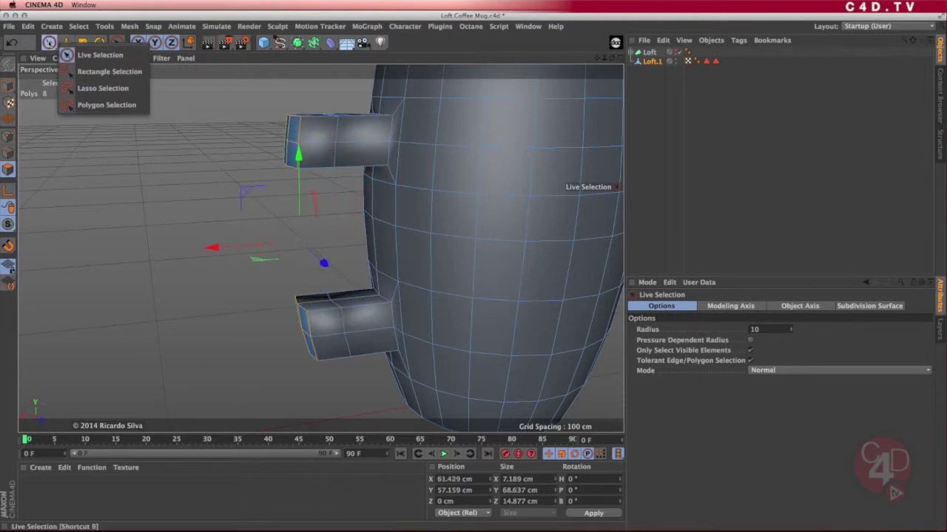
click(11, 170)
scroll(279, 205, up, 3)
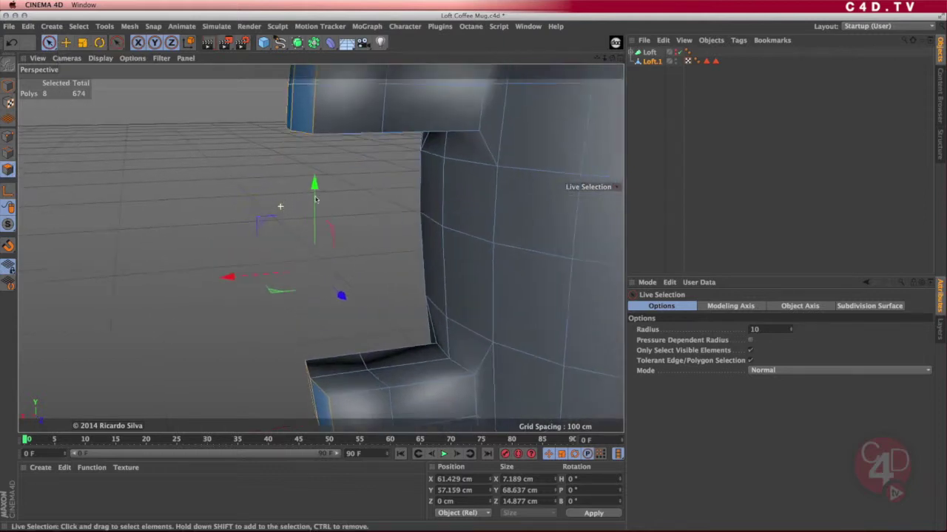
alt+drag(354, 194, 353, 177)
alt+drag(447, 124, 454, 192)
click(321, 152)
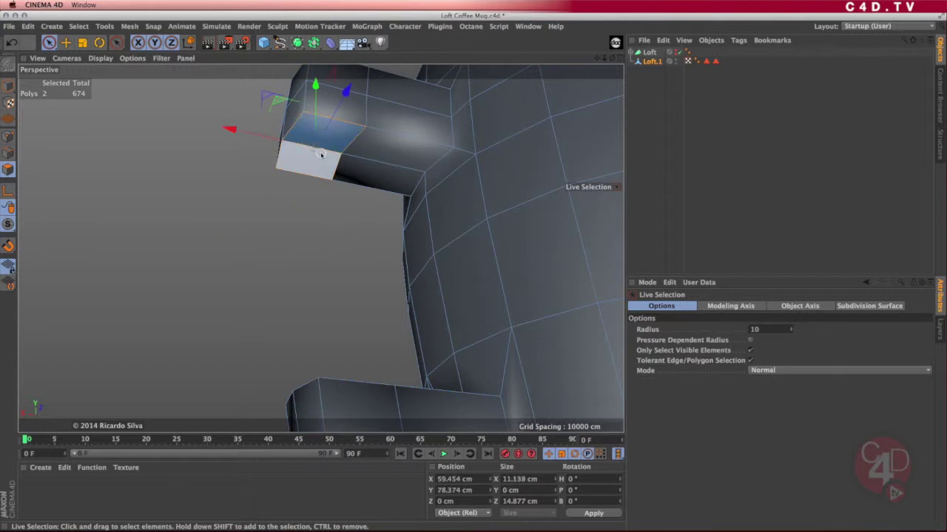
key(Delete)
alt+drag(485, 253, 473, 339)
click(341, 300)
key(Delete)
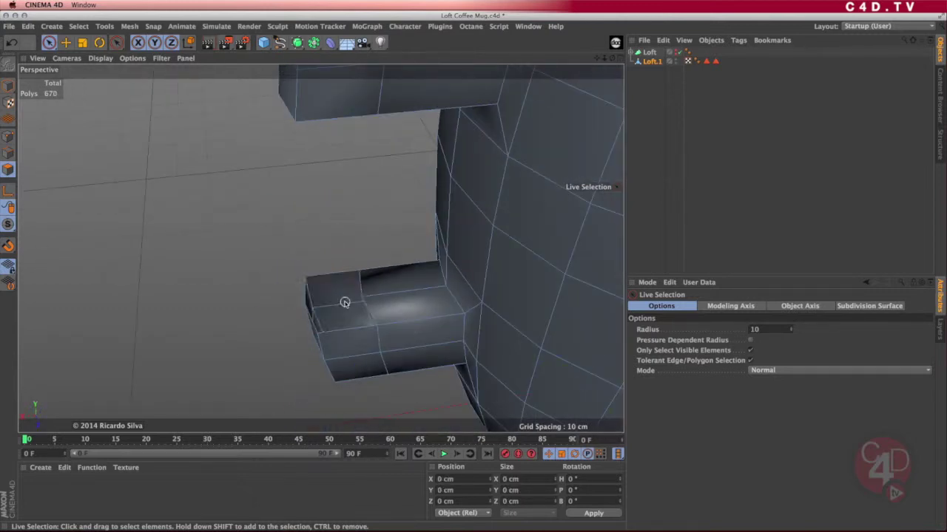
Bridge the near side edges of the upper and lower stub openings in Edges mode to form the handle's first vertical face.
alt+drag(444, 251, 507, 205)
key(m)
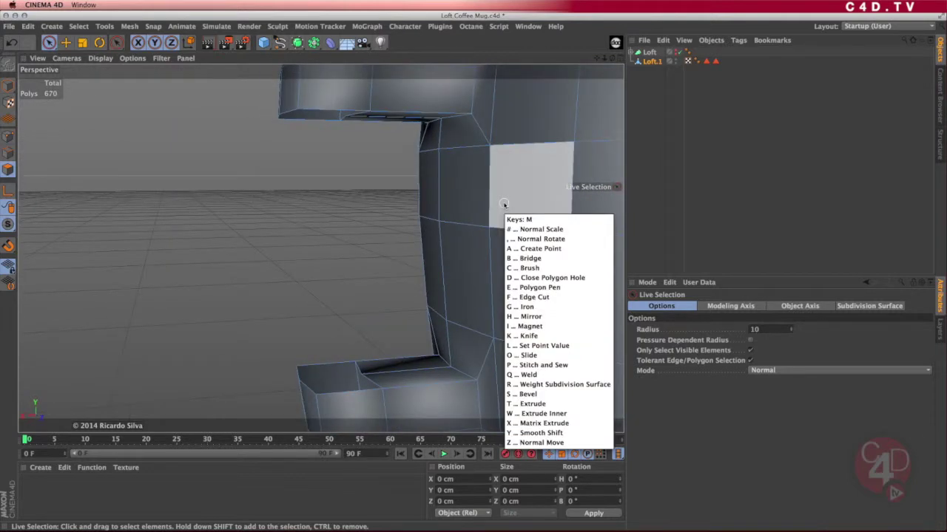
key(b)
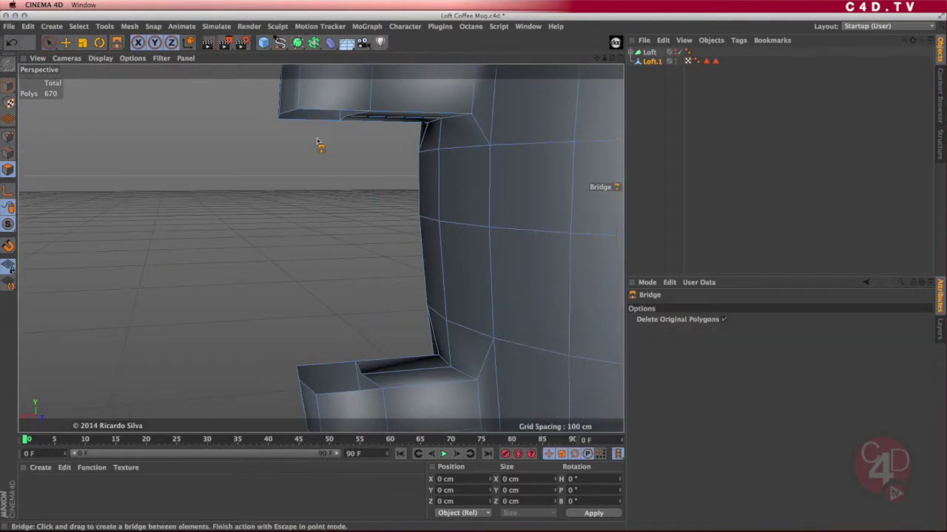
click(8, 152)
drag(313, 120, 307, 290)
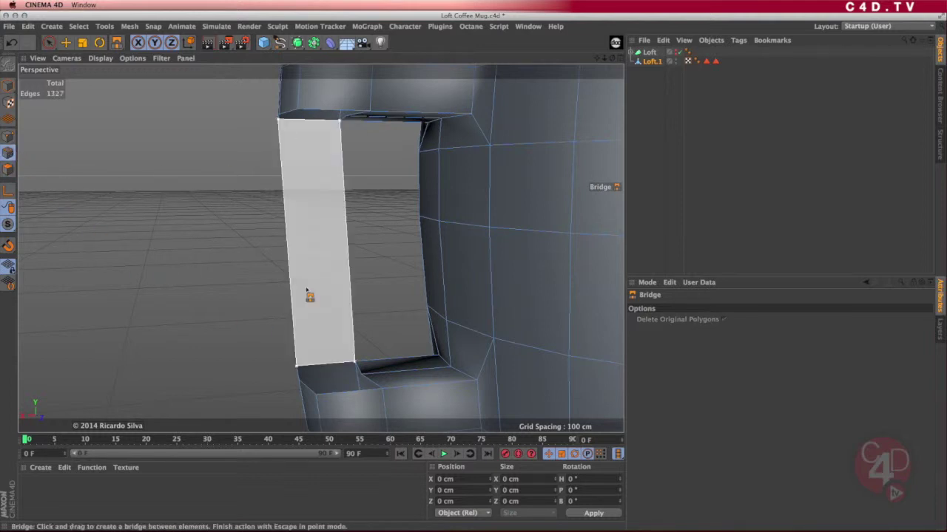
drag(323, 361, 330, 343)
Bridge the remaining facing edges of the upper and lower stub openings to close all sides of the handle's vertical section.
mouse_move(465, 245)
alt+mouse_down()
mouse_move(503, 245)
mouse_move(475, 255)
alt+mouse_up()
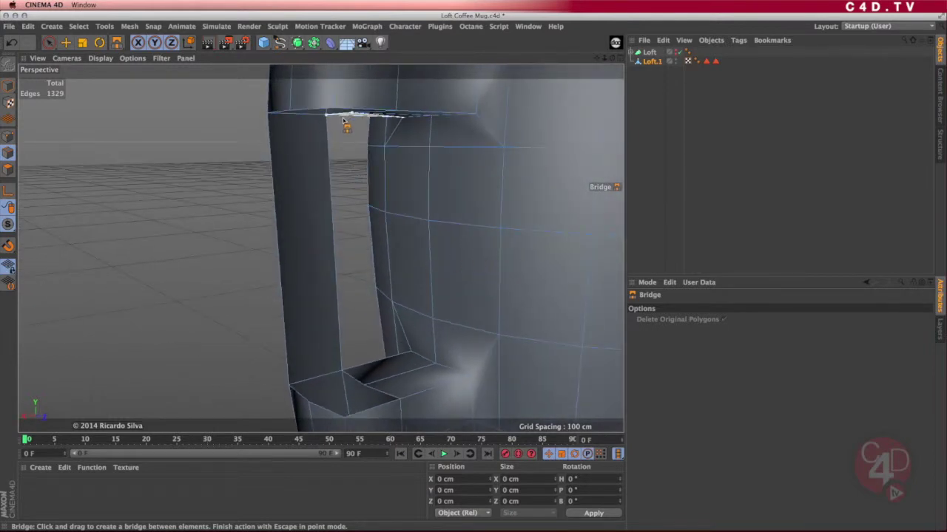
drag(342, 120, 358, 386)
mouse_move(439, 332)
alt+mouse_down()
mouse_move(512, 293)
mouse_move(483, 296)
mouse_move(478, 280)
alt+mouse_up()
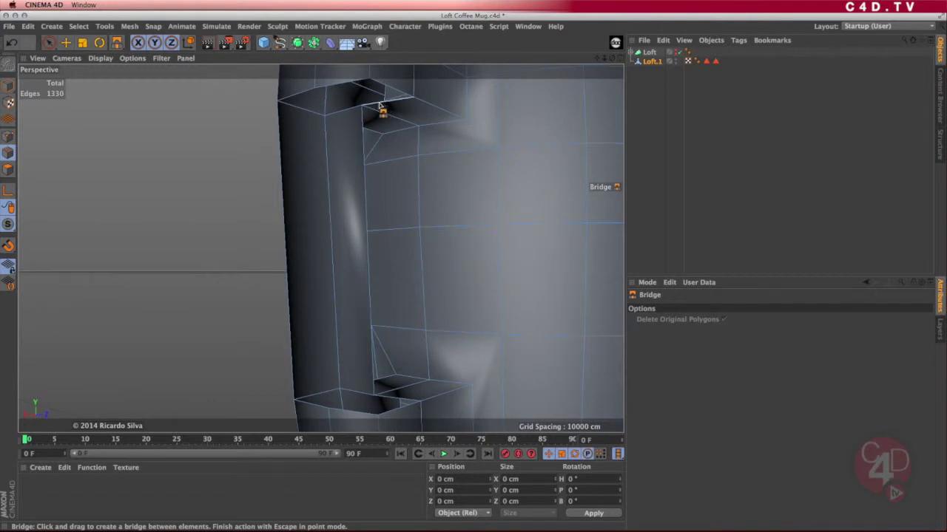
drag(388, 150, 393, 400)
alt+drag(473, 317, 350, 305)
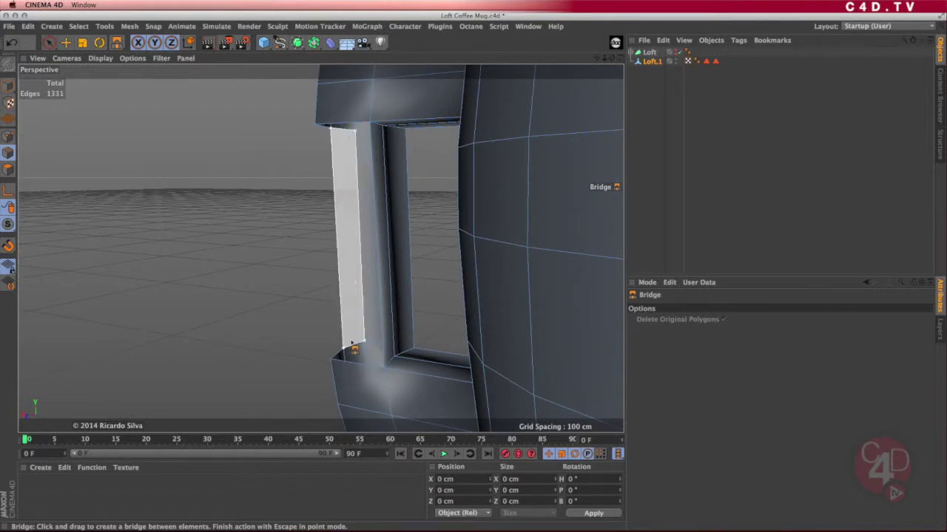
alt+drag(344, 232, 339, 141)
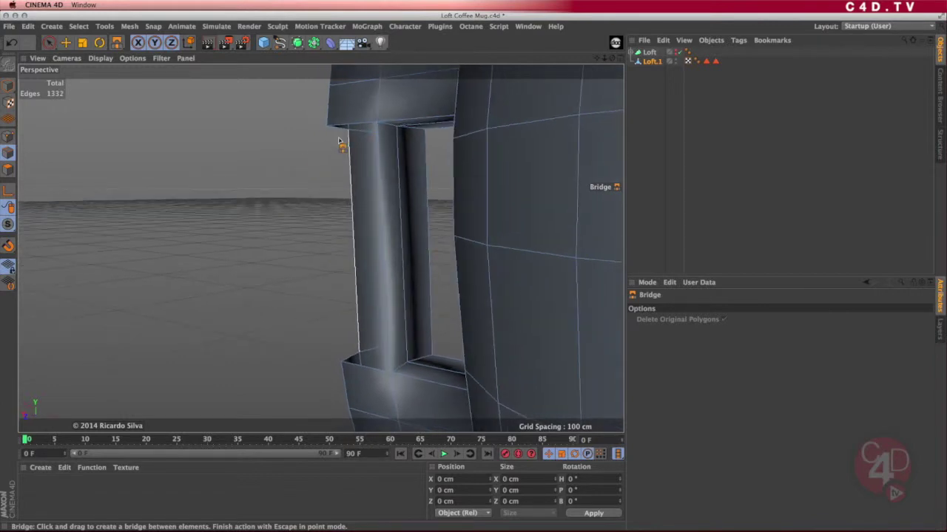
drag(339, 287, 344, 355)
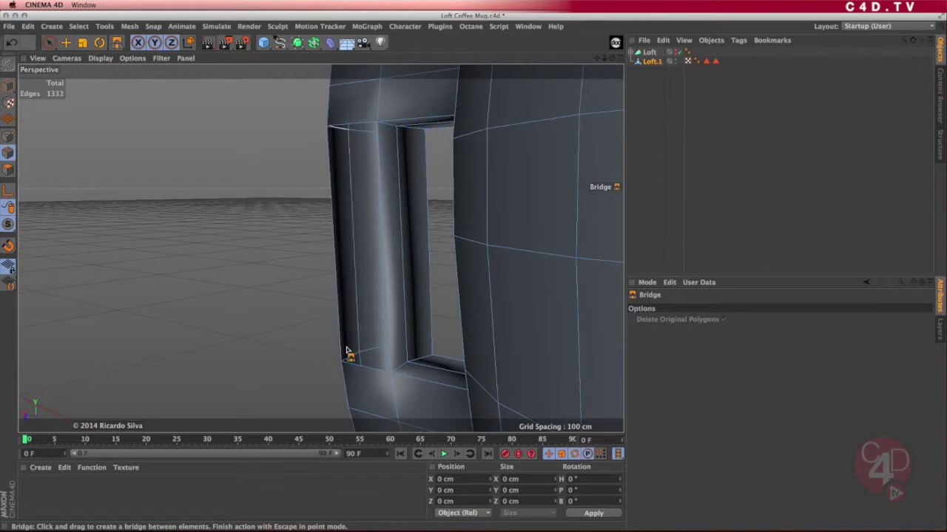
alt+drag(416, 321, 381, 370)
alt+drag(412, 266, 497, 275)
alt+right_drag(496, 273, 466, 277)
alt+middle_drag(466, 276, 458, 274)
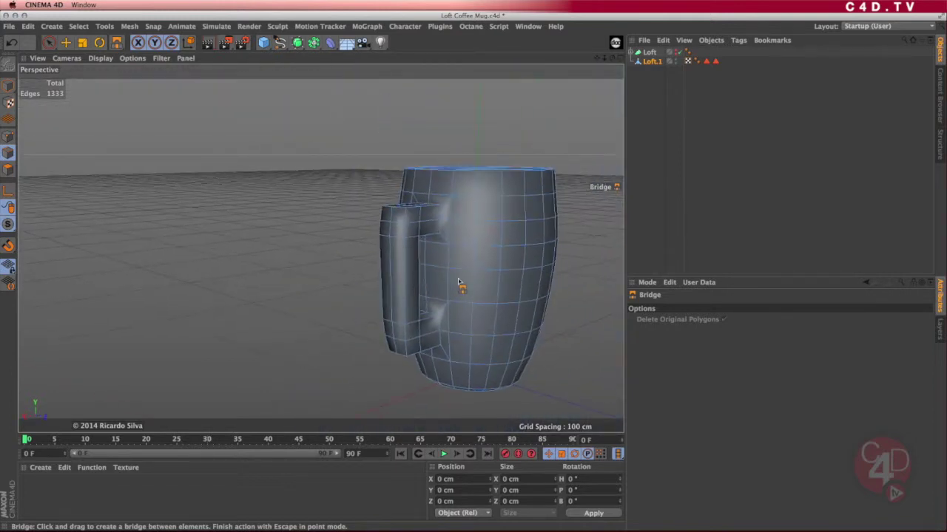
Add a Subdivision Surface and make Loft.1 its child to smooth the mug and handle.
alt+drag(458, 275, 430, 266)
alt+right_drag(429, 266, 461, 261)
alt+middle_drag(461, 261, 444, 260)
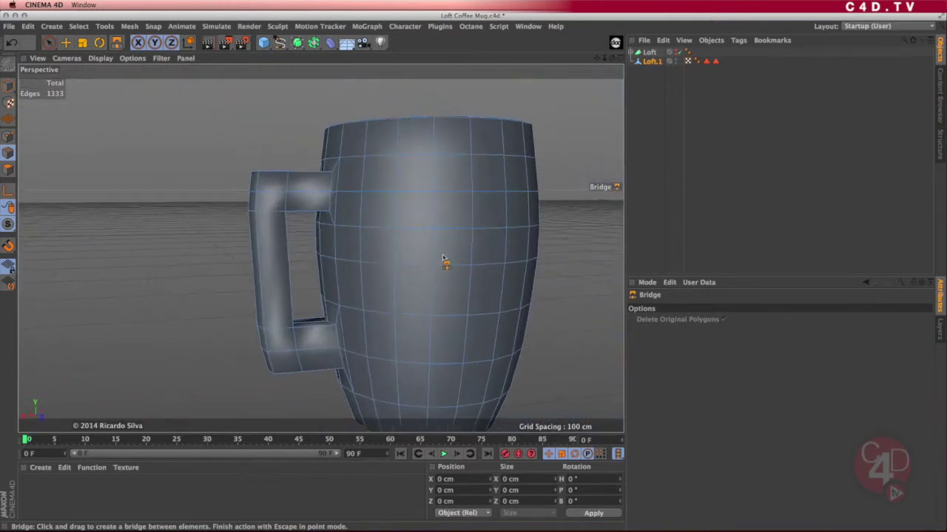
alt+drag(445, 261, 420, 239)
drag(296, 43, 343, 51)
drag(663, 53, 662, 73)
alt+drag(412, 251, 279, 180)
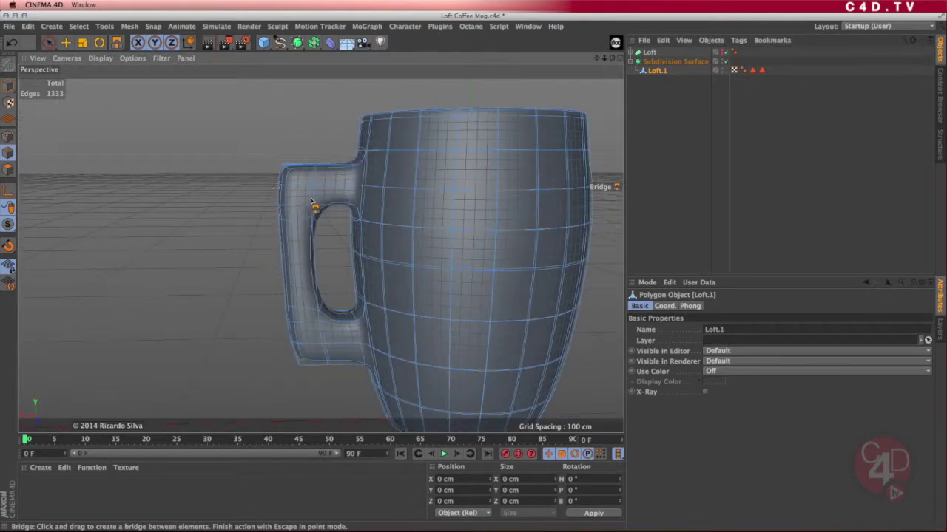
alt+drag(386, 220, 384, 194)
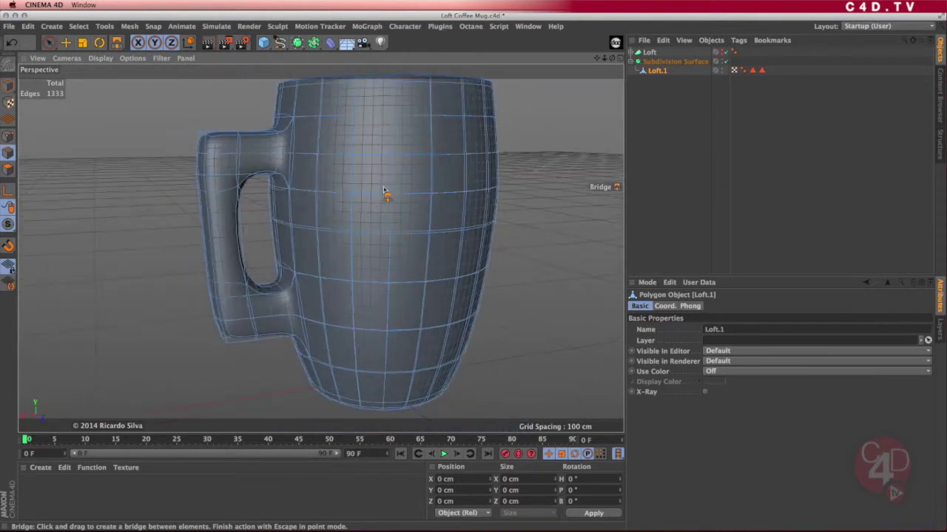
Turn off the smoothing and, in Points mode, lower the nine points at the handle's outer upper corner to about 78.3 cm in Y.
key(q)
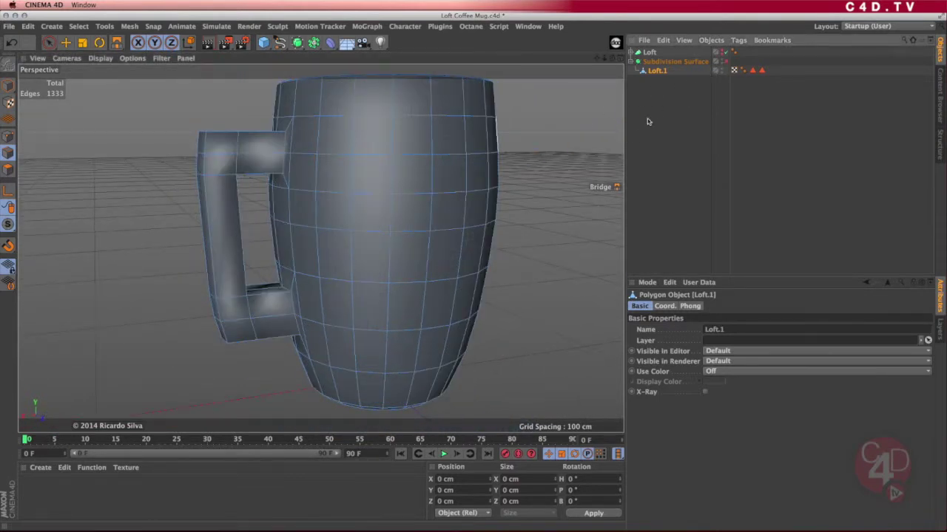
click(49, 42)
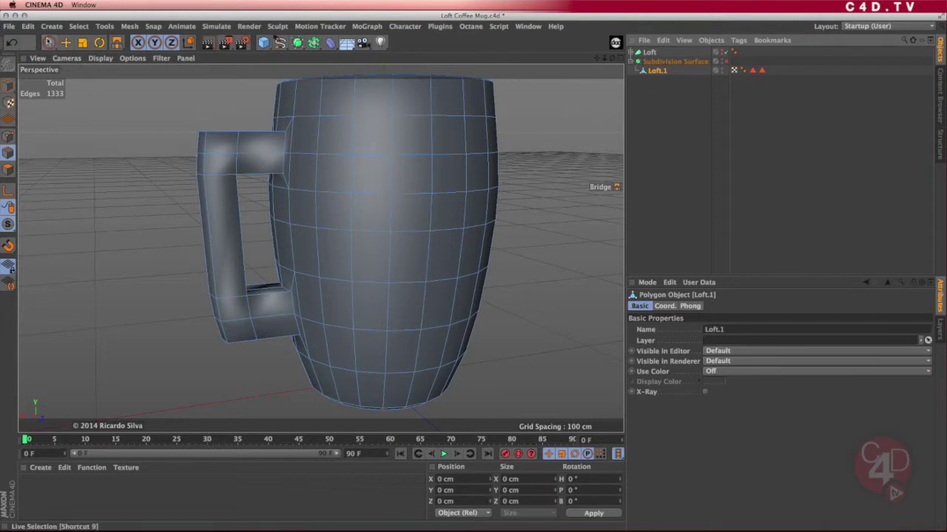
click(8, 136)
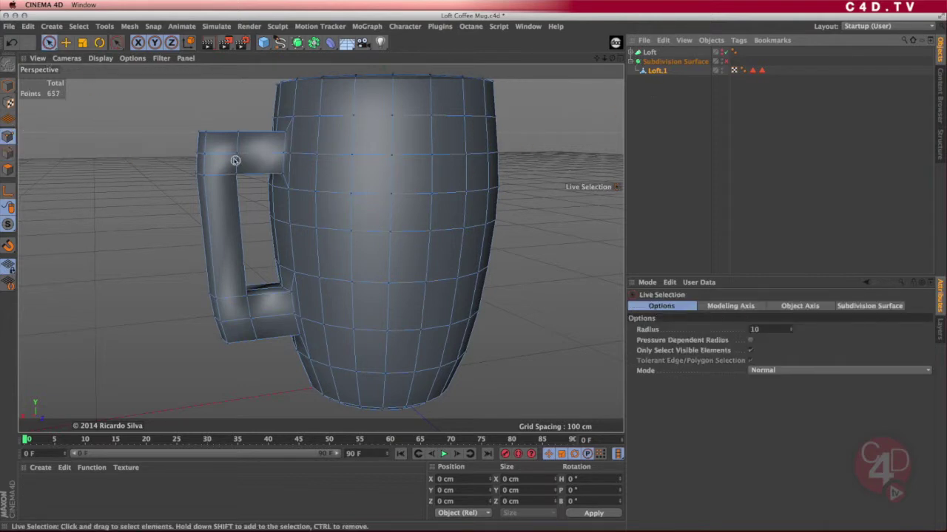
alt+drag(235, 160, 272, 179)
click(207, 139)
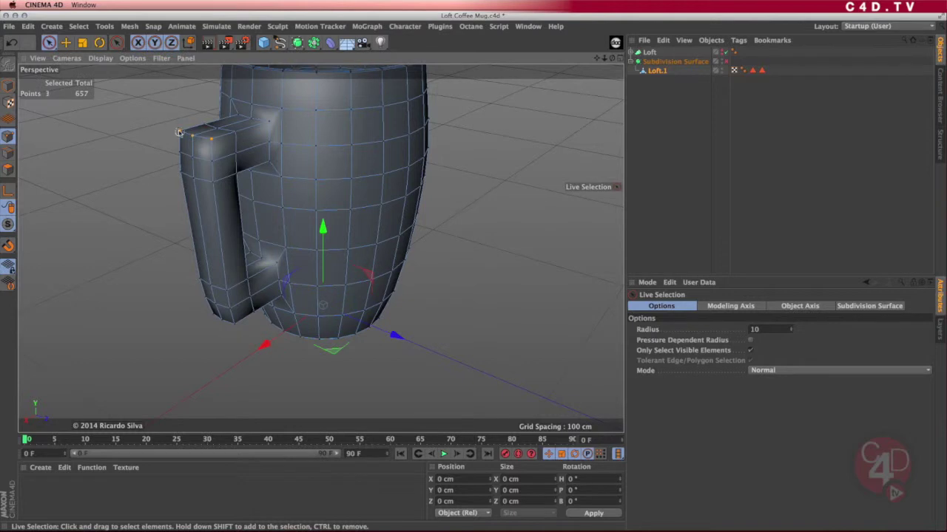
drag(179, 132, 213, 183)
alt+drag(222, 229, 185, 205)
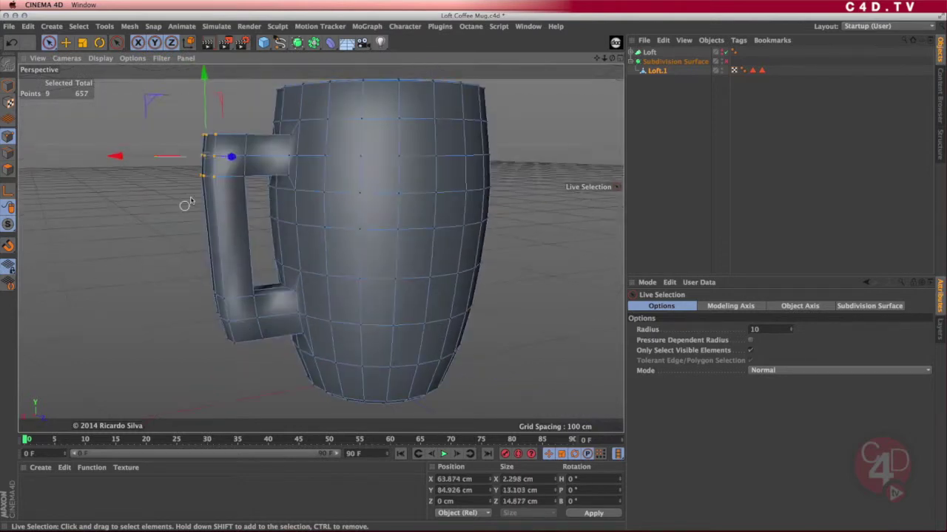
drag(204, 78, 204, 100)
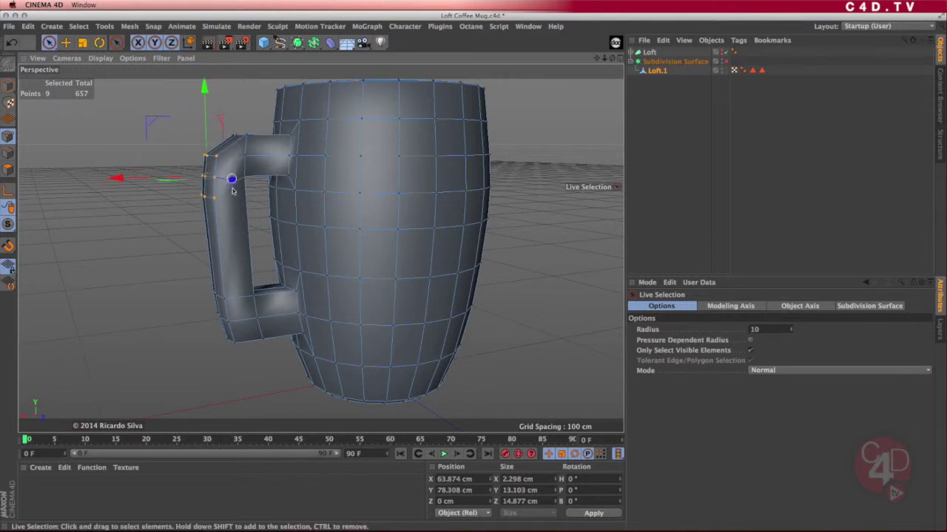
Select the nine points at the handle's outer lower corner and raise them to about 39.9 cm in Y.
alt+drag(229, 234, 265, 225)
alt+drag(273, 219, 228, 299)
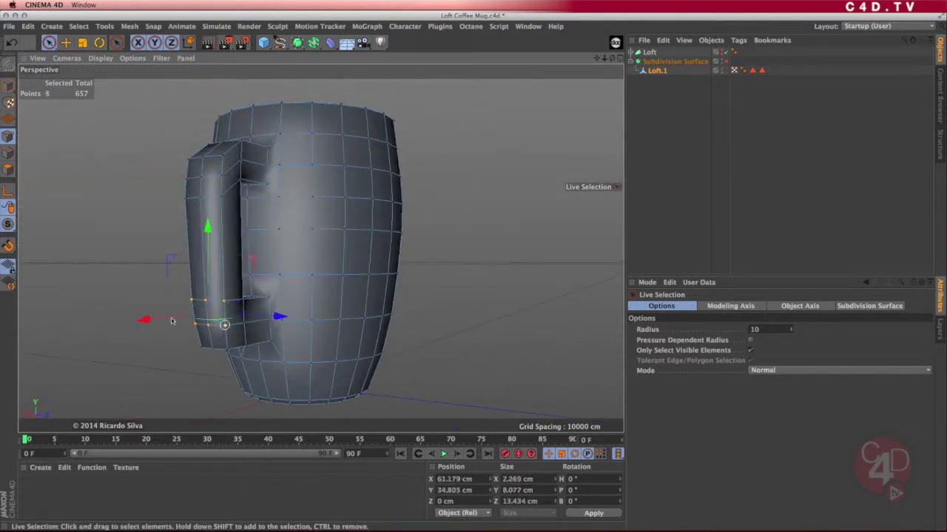
alt+drag(237, 331, 206, 273)
drag(213, 235, 215, 210)
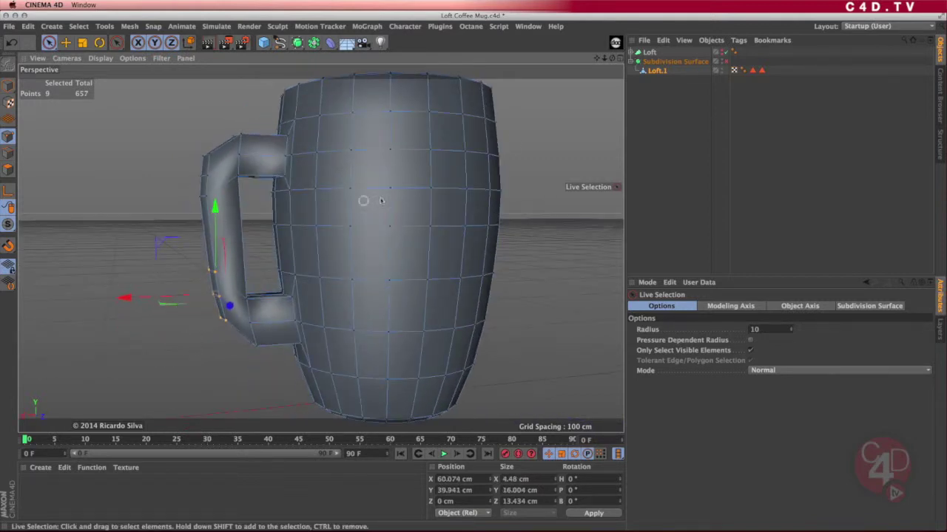
Turn the Subdivision Surface back on, deselect everything and render the smoothed mug in the viewport.
click(726, 62)
alt+drag(355, 251, 408, 226)
alt+right_drag(409, 227, 490, 201)
alt+drag(450, 241, 399, 266)
click(666, 101)
alt+right_drag(399, 266, 363, 279)
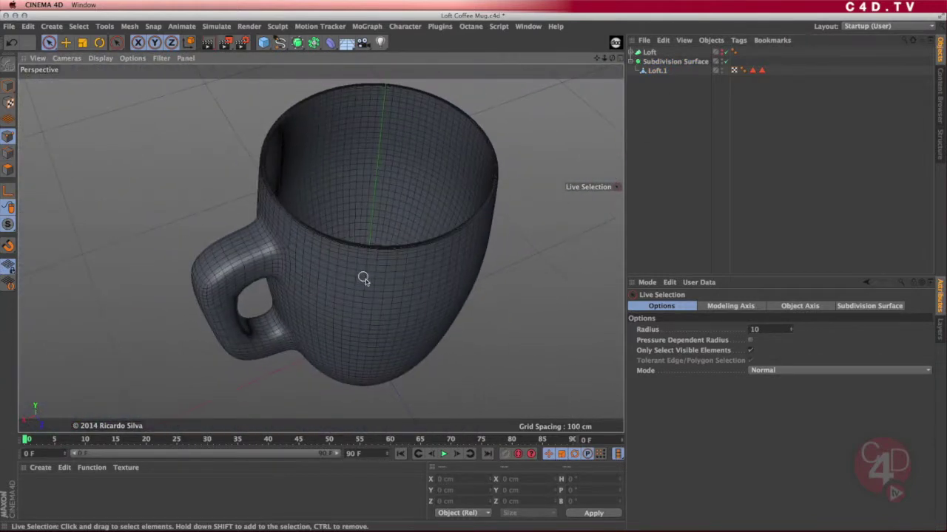
alt+drag(368, 289, 373, 260)
key(super+r)
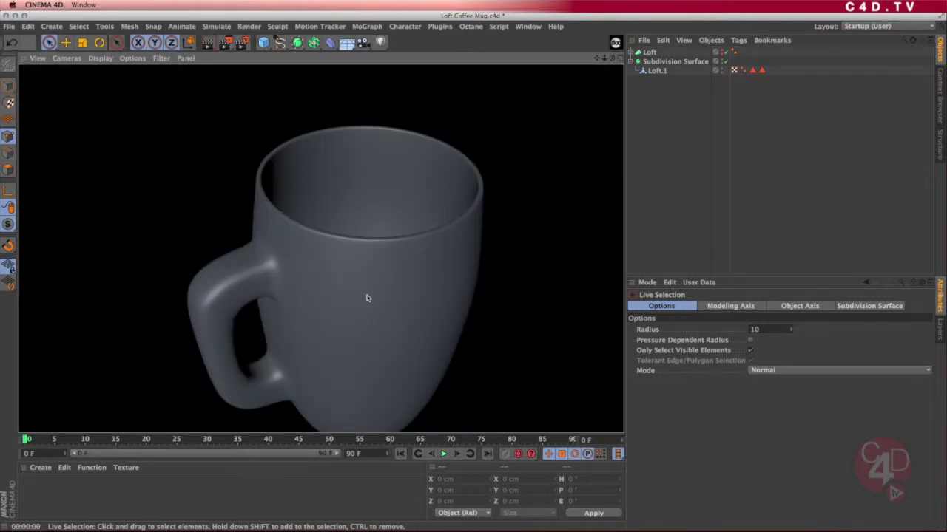
alt+drag(401, 321, 375, 277)
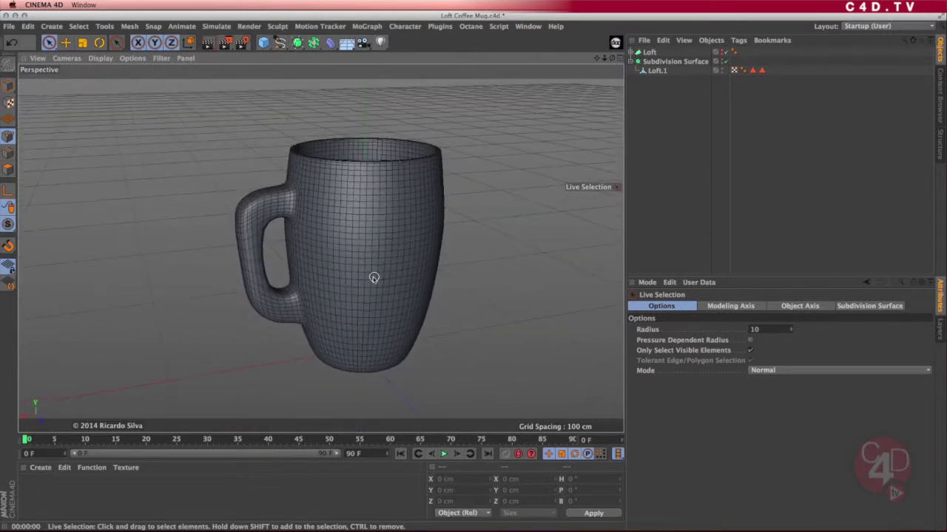
Switch to the Polygon Coffee Mug.c4d project.
click(10, 27)
click(77, 137)
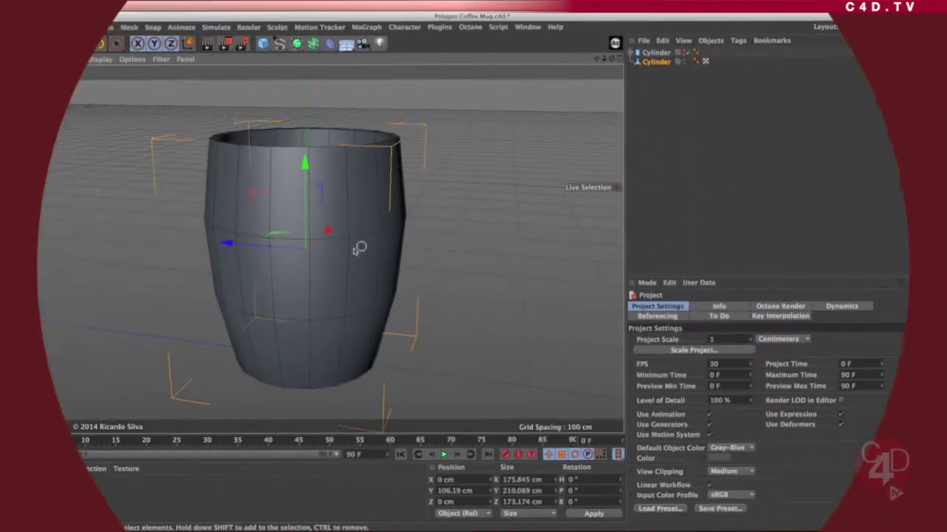
mouse_move(318, 254)
alt+mouse_down()
mouse_move(300, 345)
mouse_move(315, 241)
alt+mouse_up()
alt+middle_drag(316, 241, 344, 249)
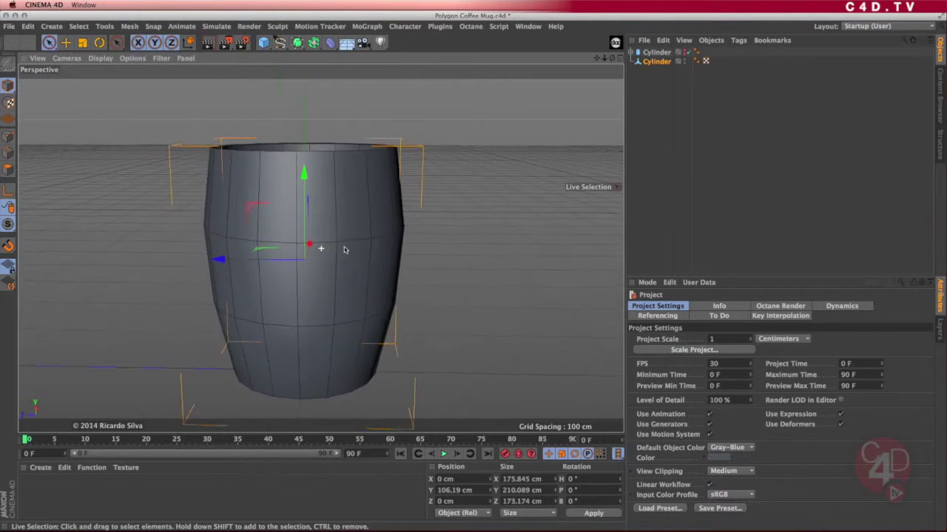
alt+drag(351, 254, 264, 264)
alt+middle_drag(332, 243, 274, 230)
alt+drag(273, 231, 414, 244)
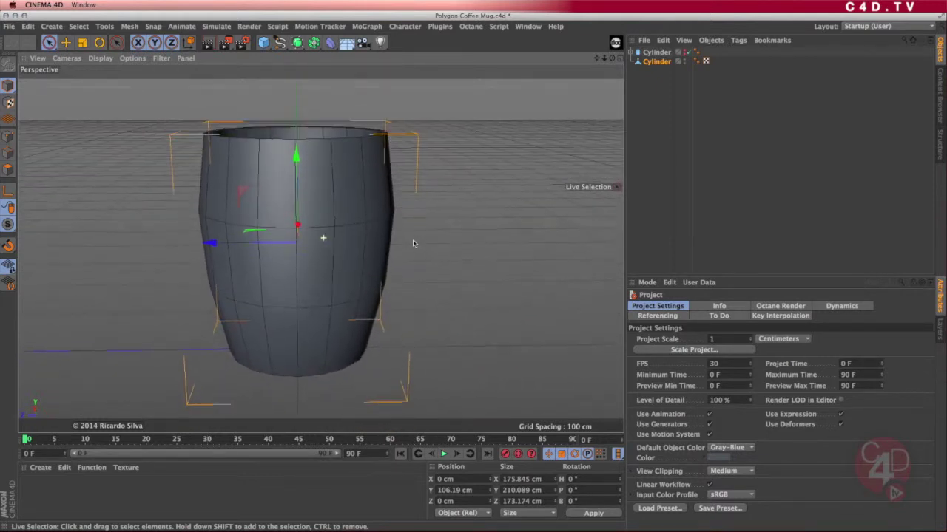
In Polygons mode, select two vertically aligned wall polygons on the editable Cylinder, one above and one below the tall middle row.
click(656, 62)
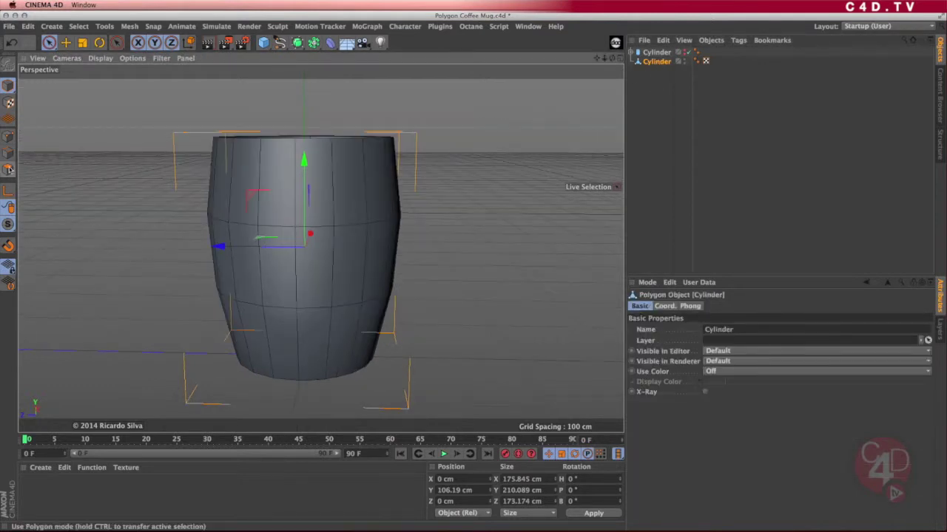
click(9, 169)
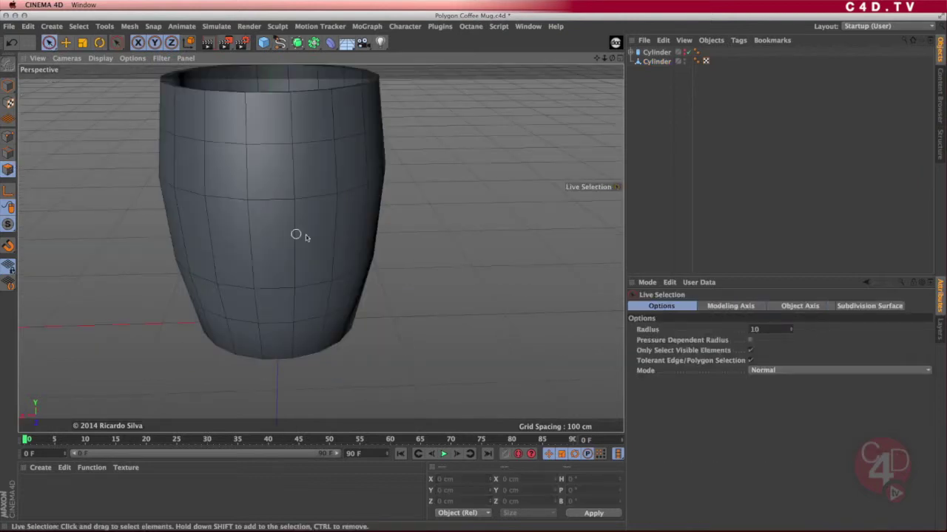
click(656, 61)
click(268, 244)
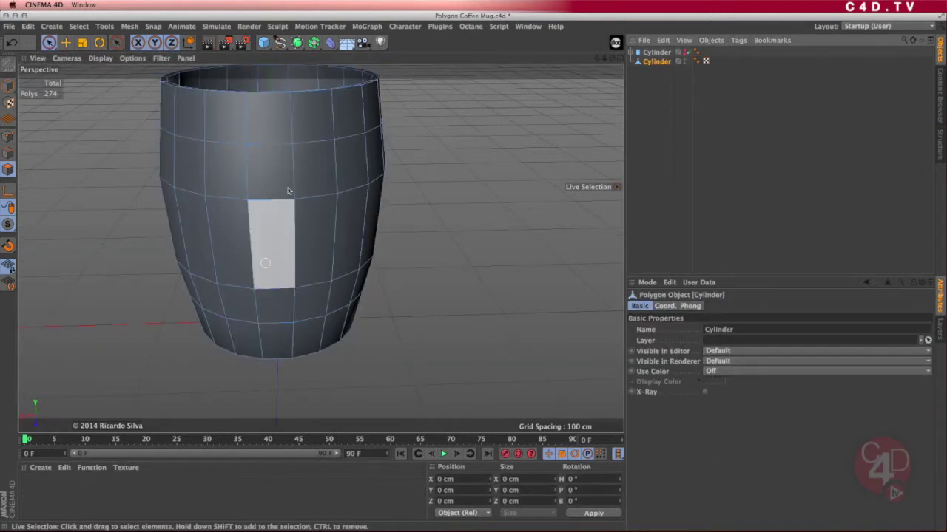
click(272, 173)
click(271, 173)
Extrude the two selected wall polygons outward along Z in two segments, about 45 cm in total.
alt+drag(302, 274, 292, 247)
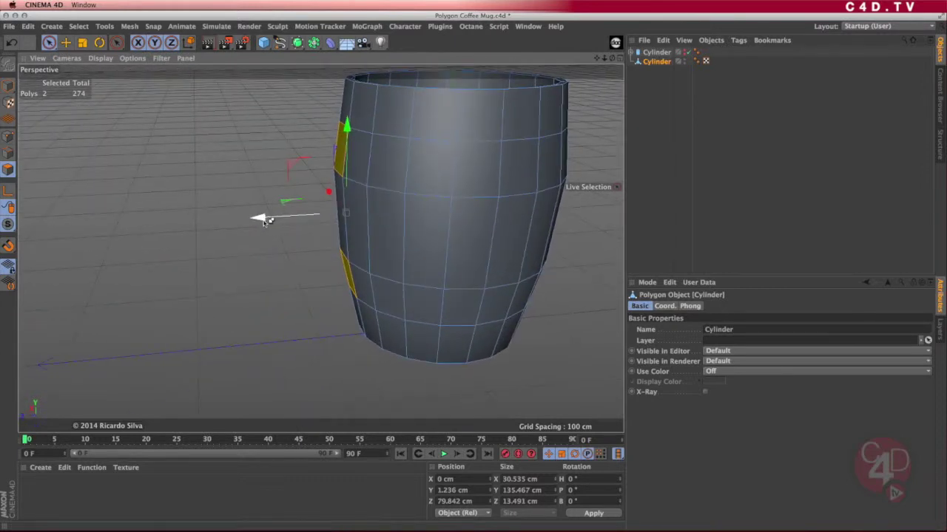
drag(260, 219, 205, 220)
alt+drag(338, 223, 376, 182)
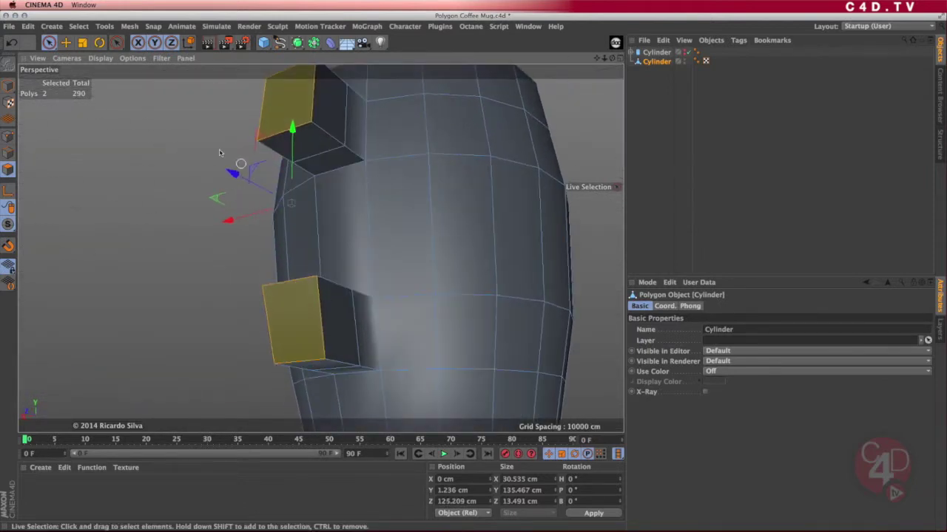
Delete the outer polygon on the upper stub's underside and the facing outer polygon on top of the lower stub.
click(48, 42)
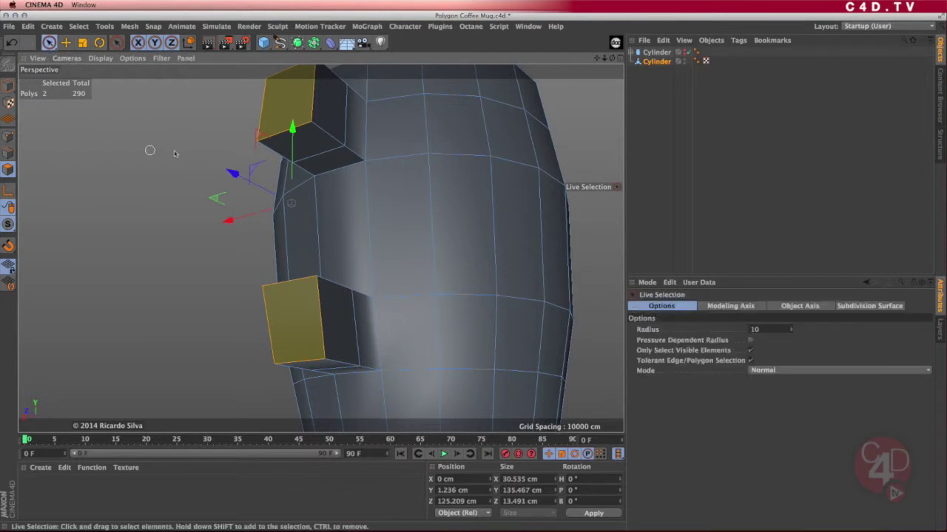
click(307, 143)
key(Delete)
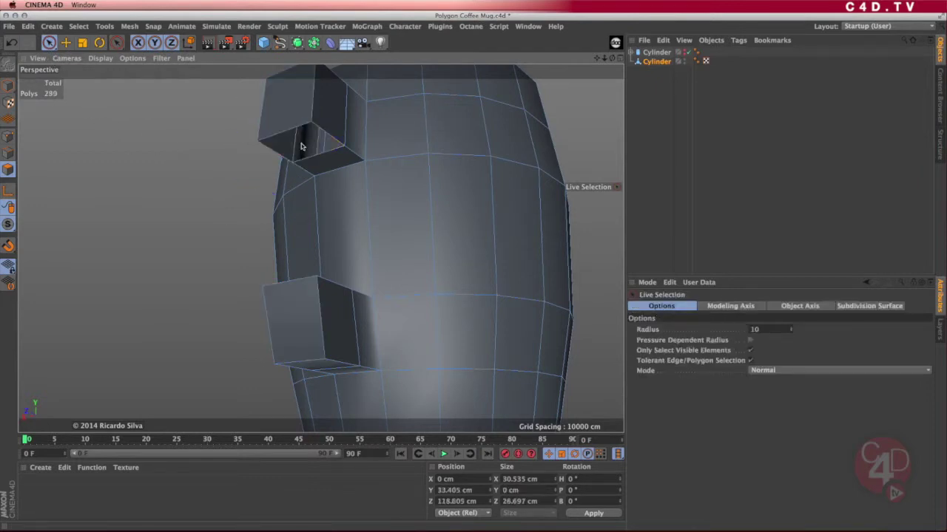
alt+drag(346, 172, 317, 296)
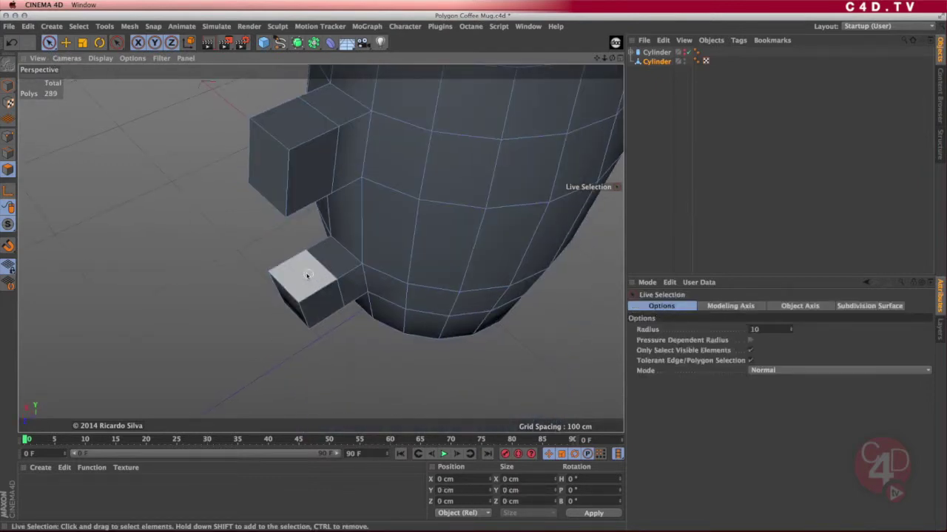
click(302, 276)
key(Delete)
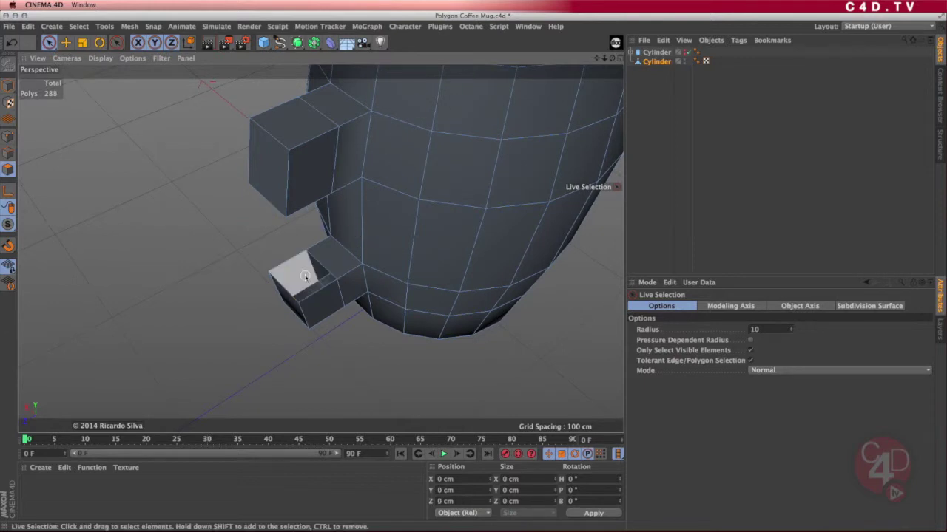
Bridge the matching open edges of the upper and lower stubs on all four sides to form the handle's middle section.
key(m)
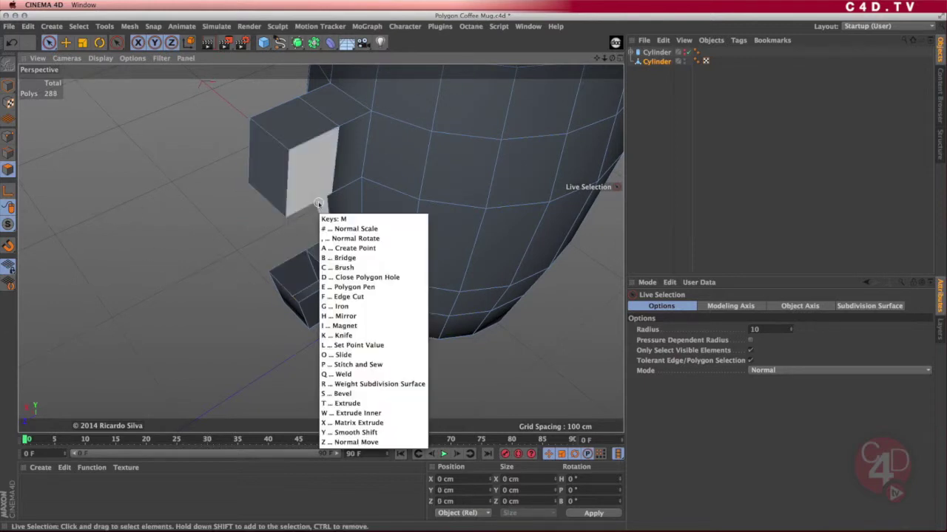
key(b)
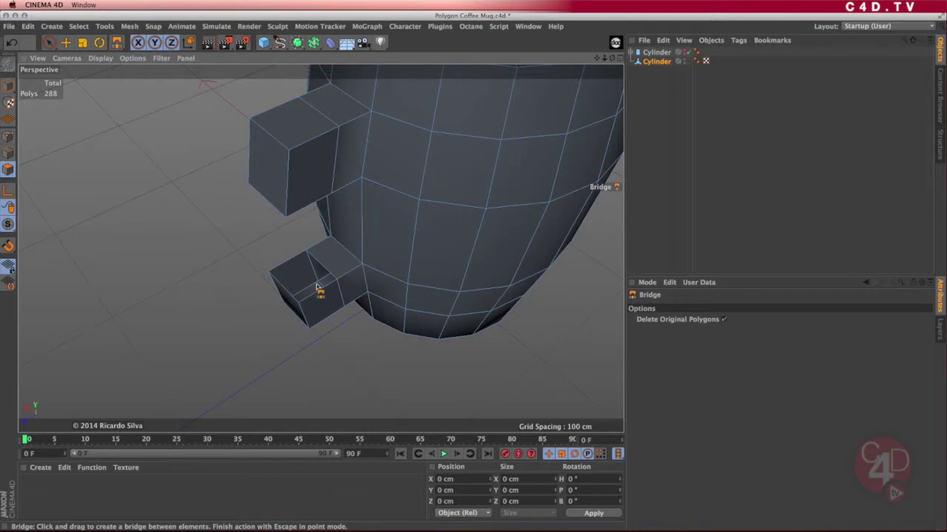
alt+drag(317, 287, 384, 202)
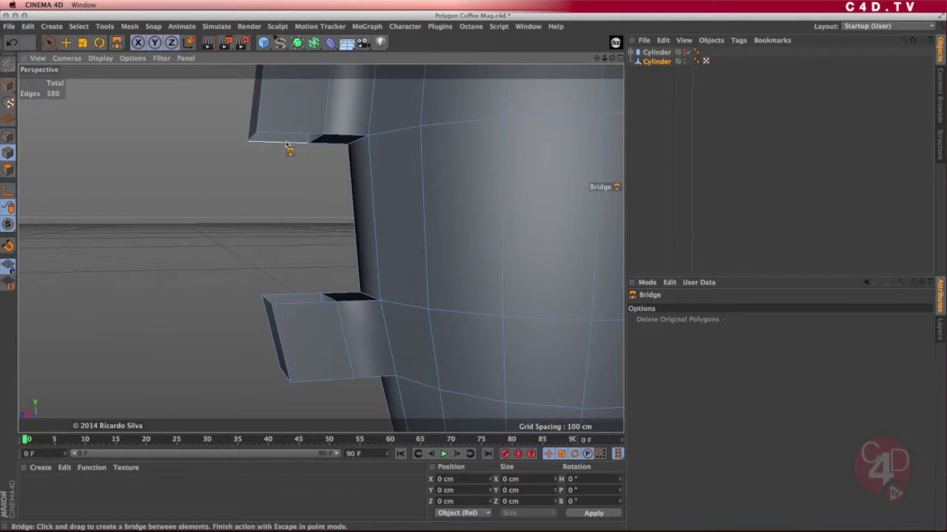
drag(287, 145, 302, 293)
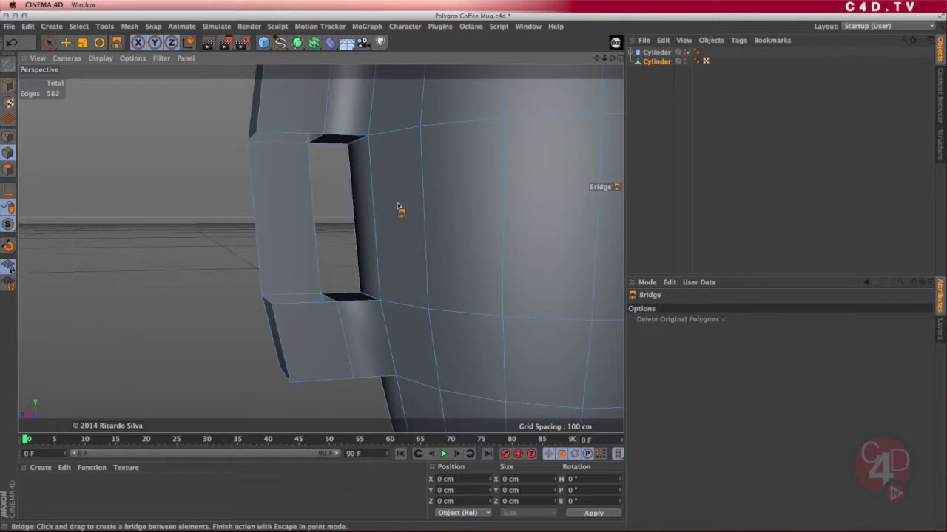
alt+drag(393, 212, 315, 222)
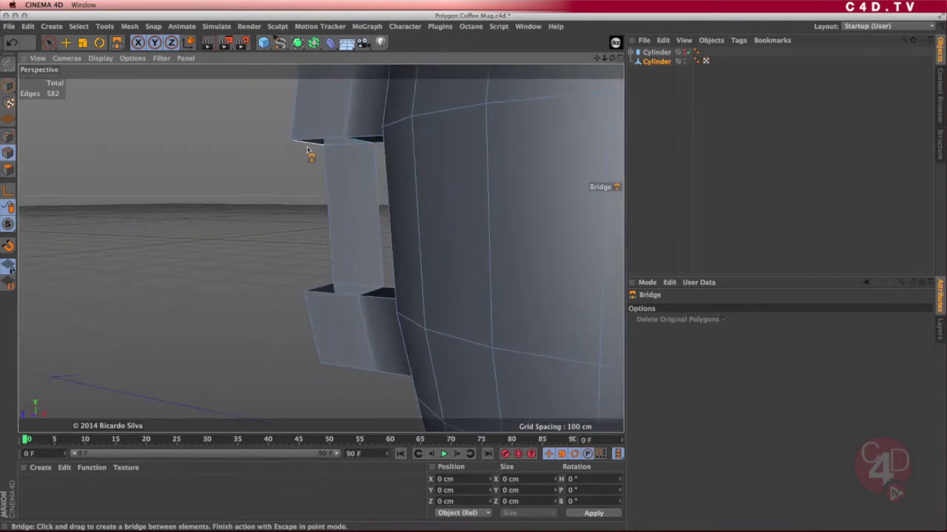
drag(312, 145, 316, 277)
alt+drag(360, 210, 457, 210)
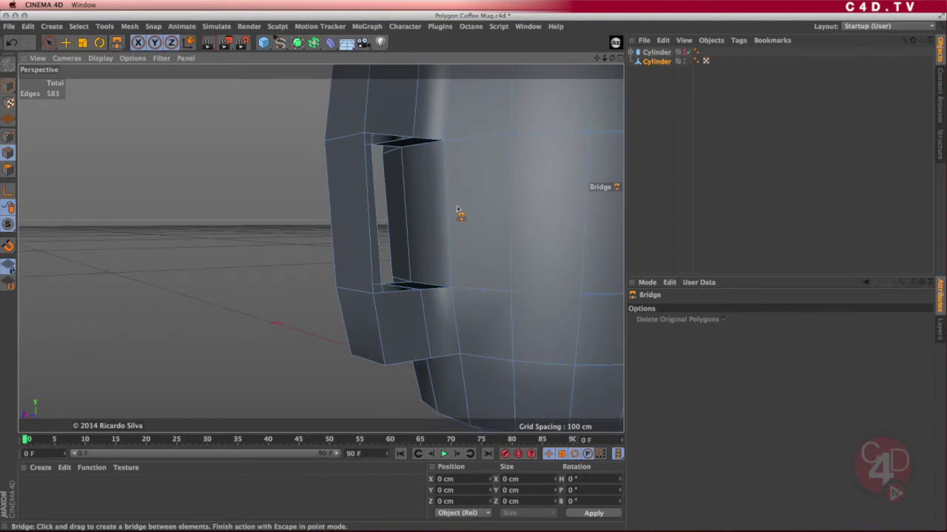
drag(388, 142, 391, 193)
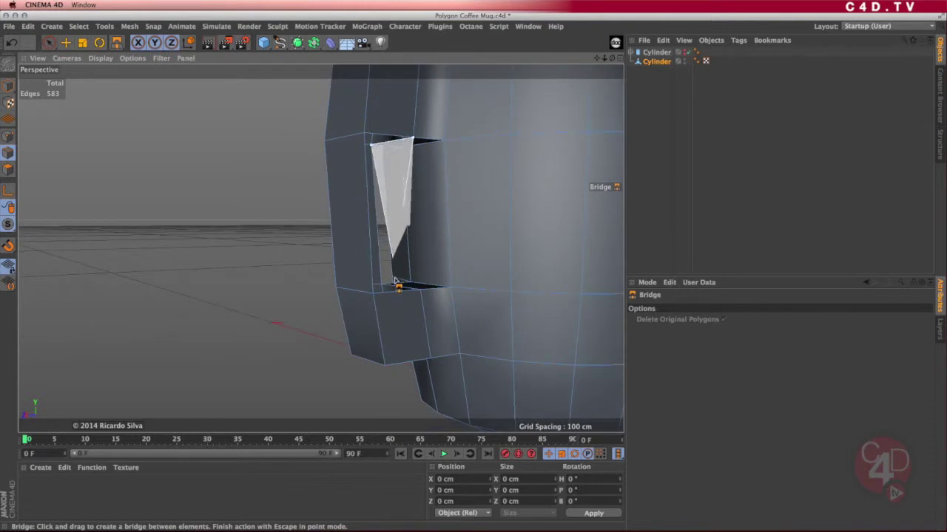
drag(395, 281, 397, 289)
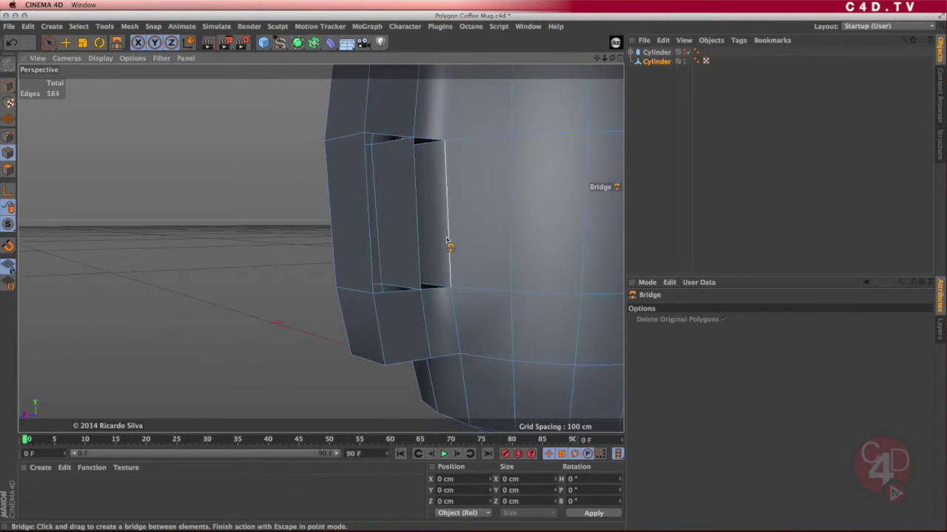
alt+drag(443, 244, 416, 247)
drag(376, 143, 442, 243)
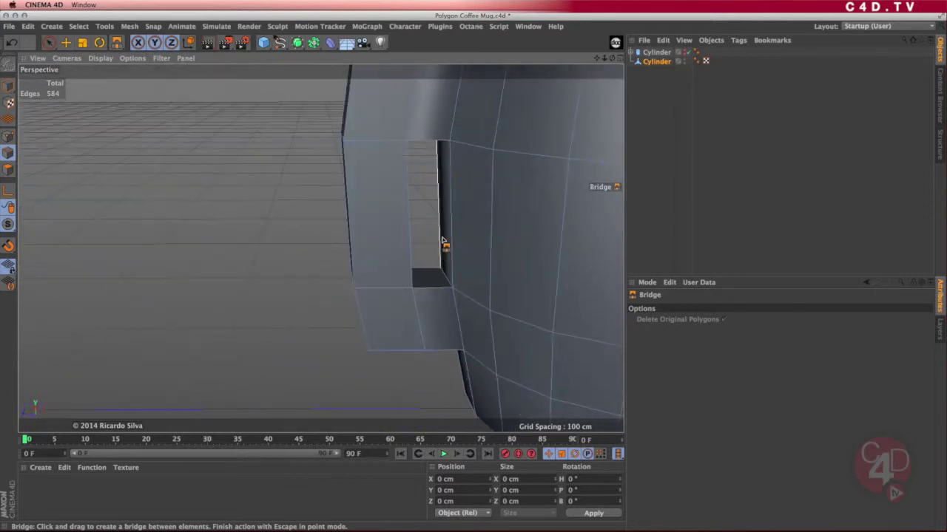
Add a Subdivision Surface and make the editable Cylinder its child.
alt+right_drag(442, 242, 397, 237)
alt+middle_drag(397, 236, 297, 259)
alt+drag(392, 245, 437, 225)
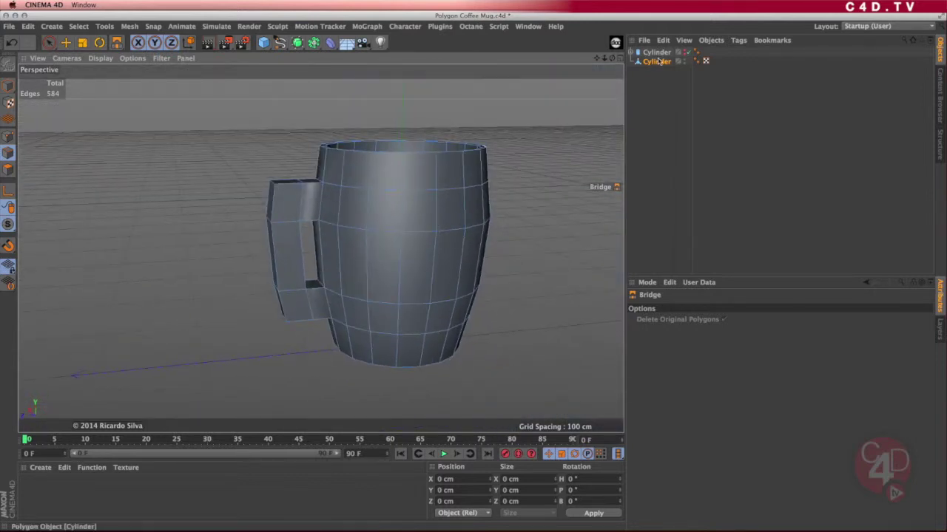
click(656, 62)
drag(297, 42, 347, 56)
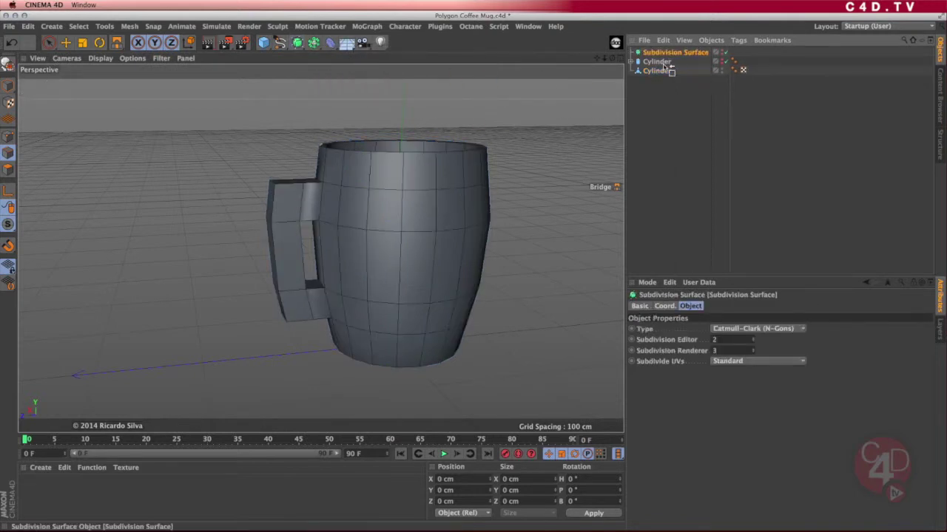
drag(668, 68, 663, 71)
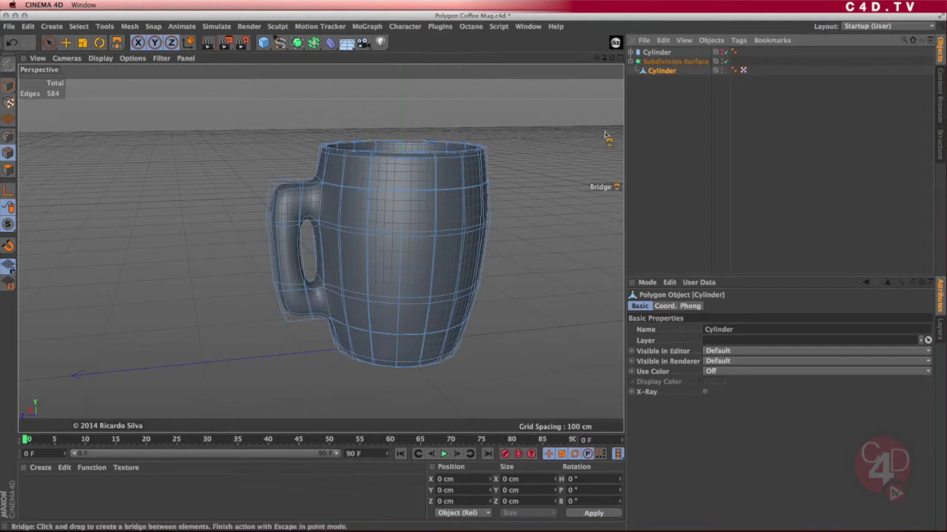
In Edges mode, ring-select the four vertical edges of the handle's bridged middle section.
alt+right_drag(320, 221, 373, 209)
alt+drag(353, 245, 378, 232)
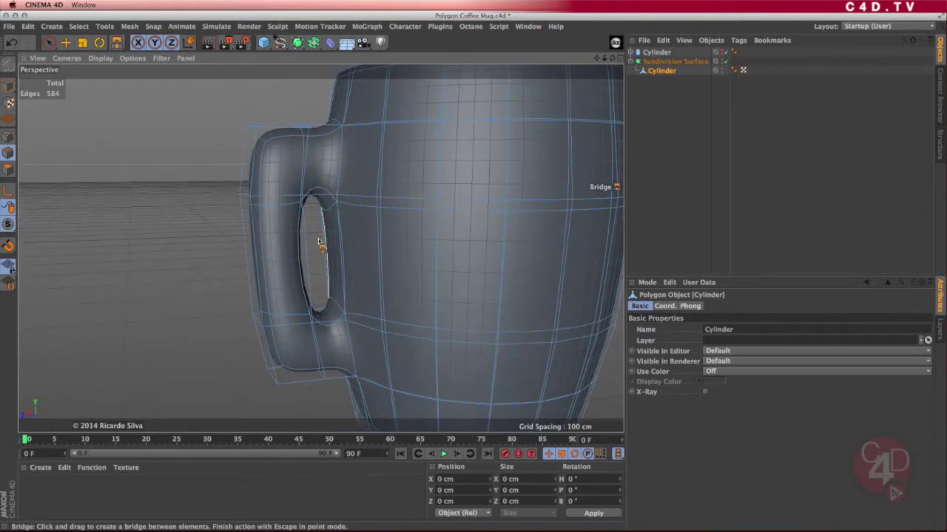
click(50, 43)
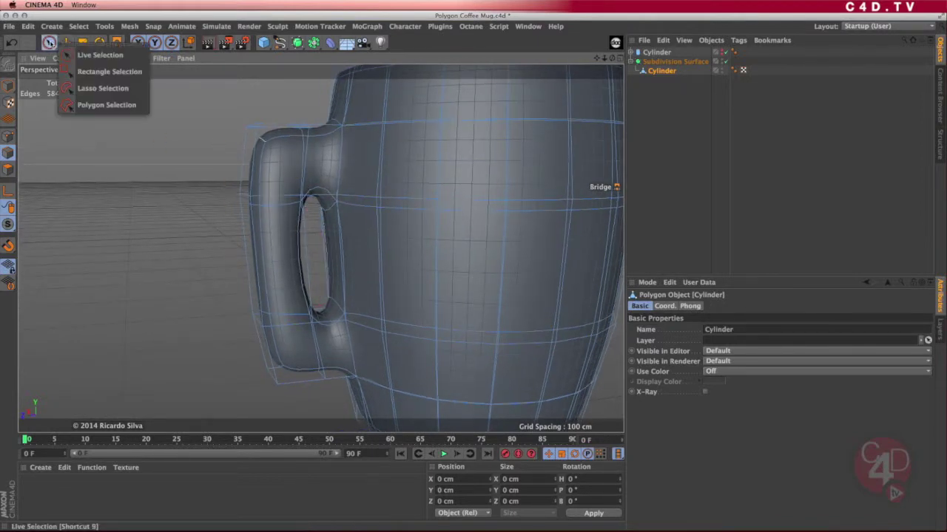
click(67, 56)
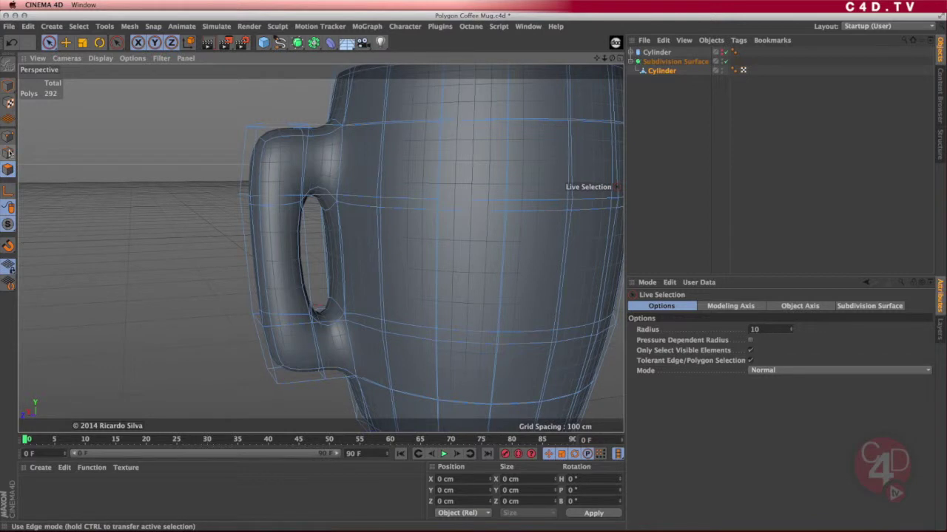
click(9, 152)
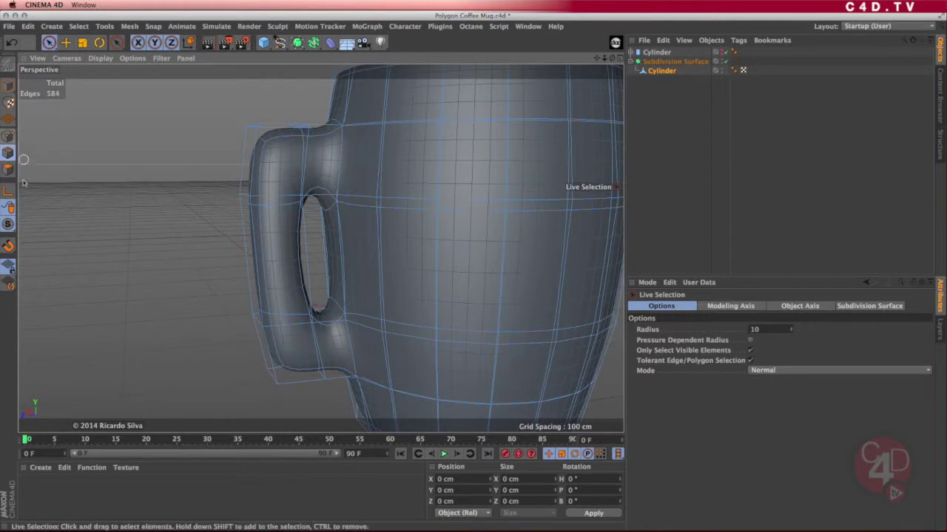
right_click(245, 243)
key(Escape)
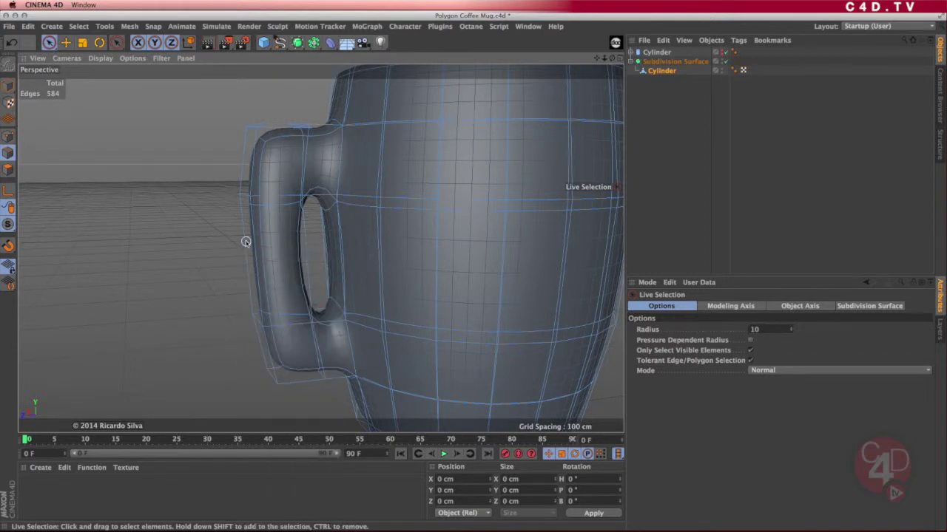
right_click(246, 242)
key(l)
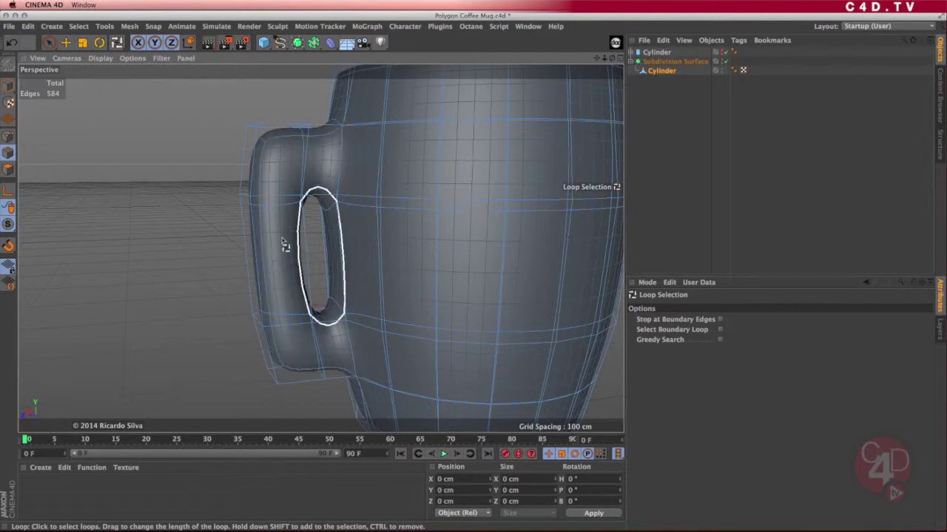
key(u)
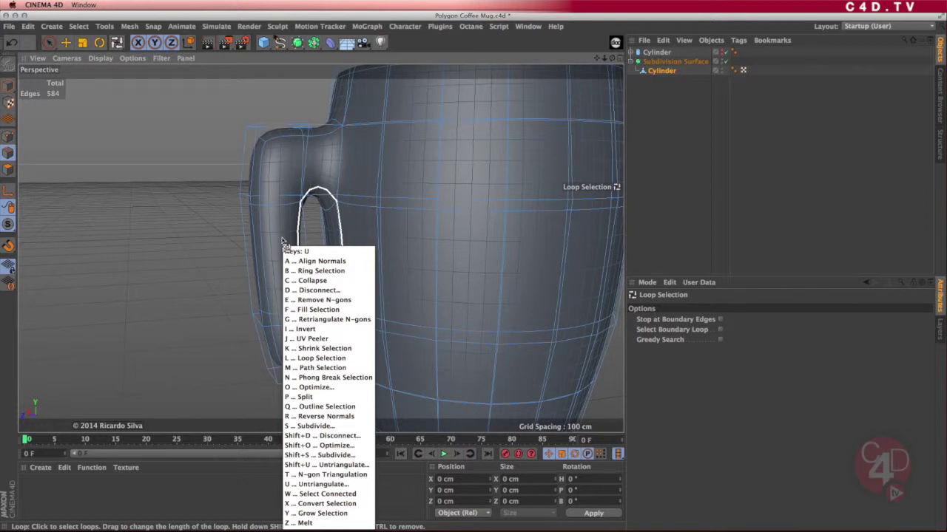
key(b)
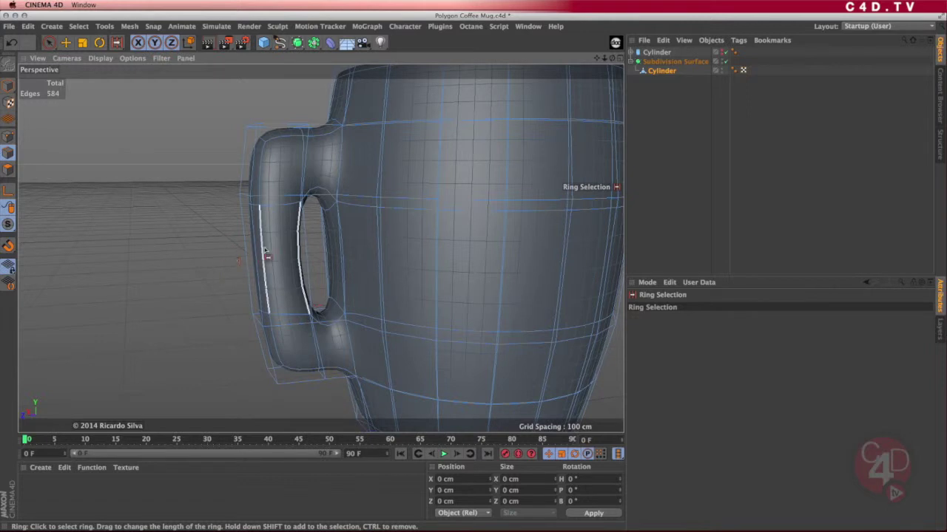
click(260, 254)
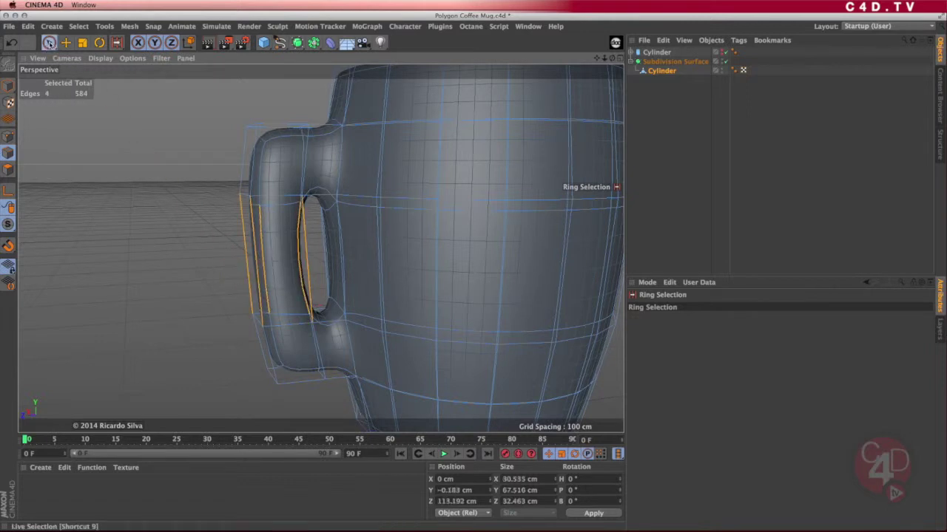
Move the four selected handle edges outward along Z to a position of about 124 cm.
click(49, 43)
drag(192, 260, 173, 270)
alt+drag(254, 301, 347, 226)
alt+drag(439, 178, 432, 248)
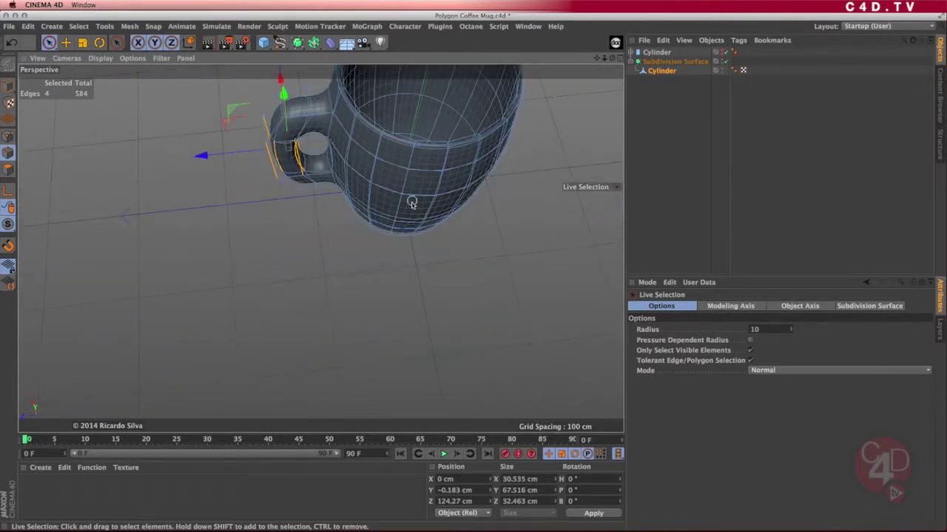
alt+drag(412, 202, 430, 134)
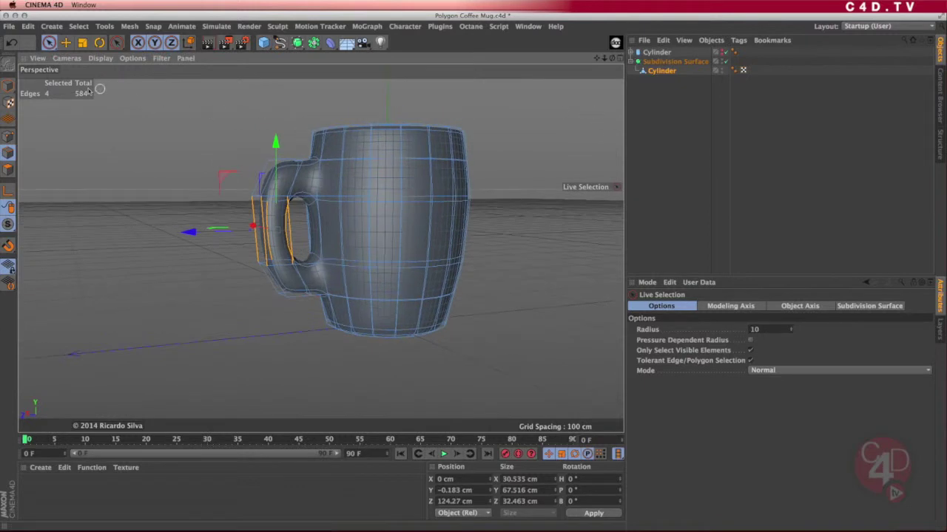
In Model mode, scale the Cylinder along Y to a height of about 264 cm.
click(8, 85)
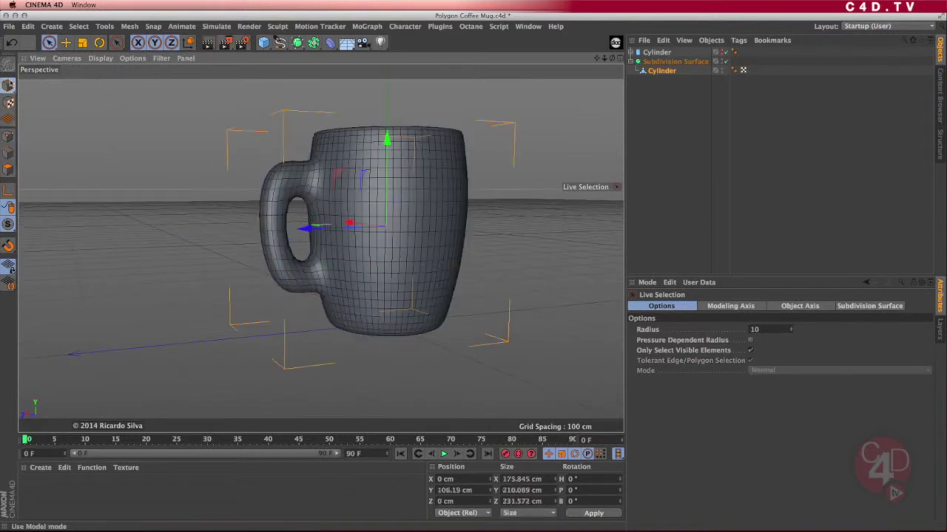
click(81, 42)
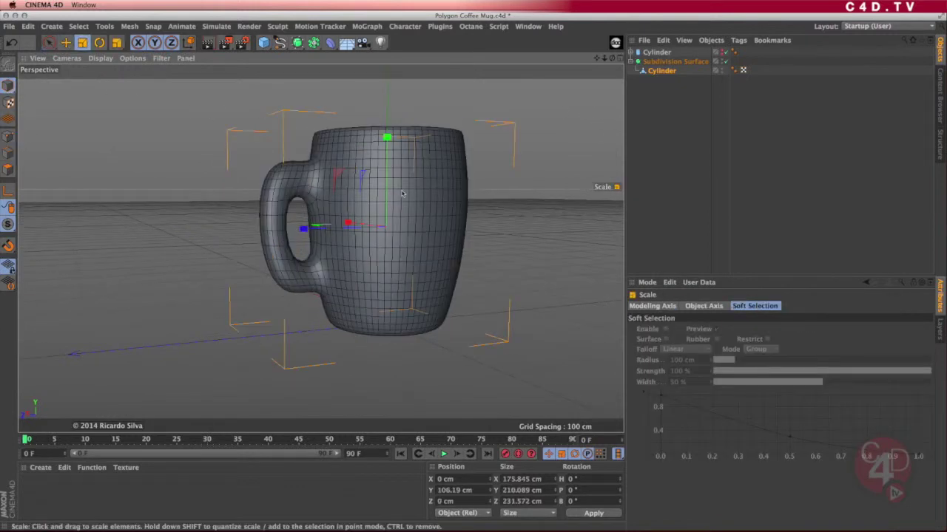
alt+drag(402, 193, 393, 202)
click(662, 71)
alt+middle_drag(406, 207, 405, 216)
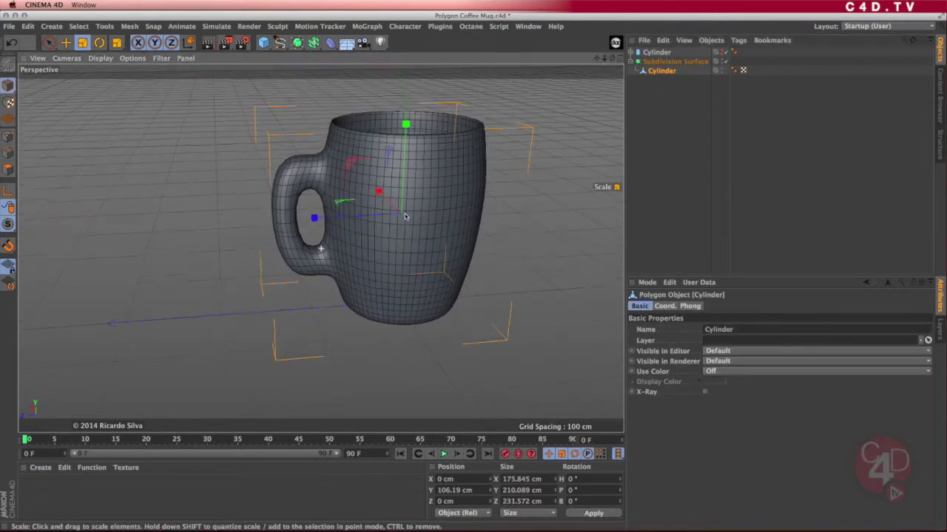
drag(405, 125, 406, 110)
alt+drag(393, 210, 401, 201)
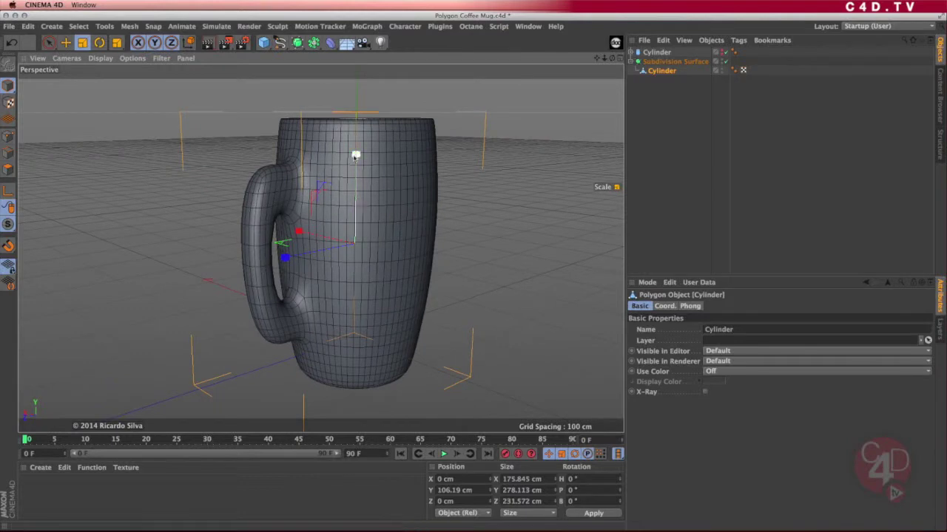
drag(355, 155, 371, 264)
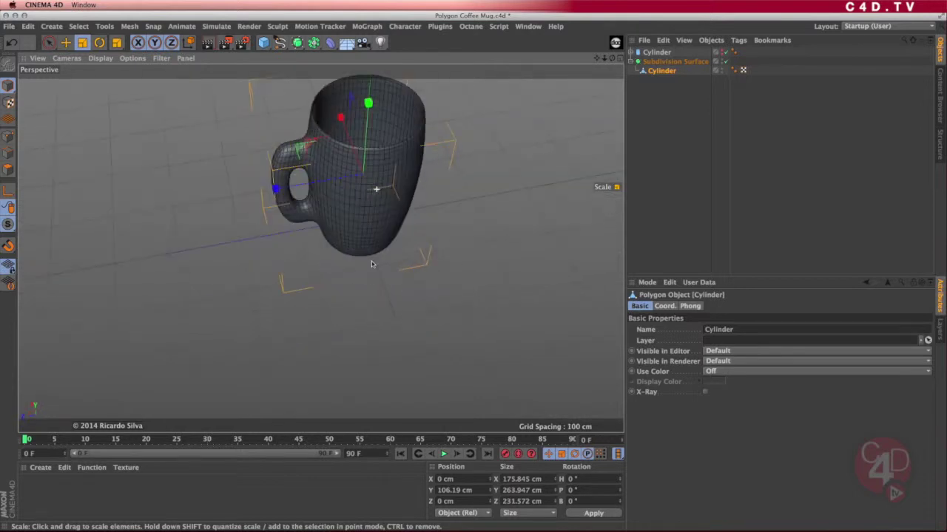
Render a close view looking down into the mug's rim.
alt+middle_drag(375, 189, 370, 256)
alt+right_drag(363, 221, 416, 262)
alt+drag(415, 285, 426, 258)
key(super+r)
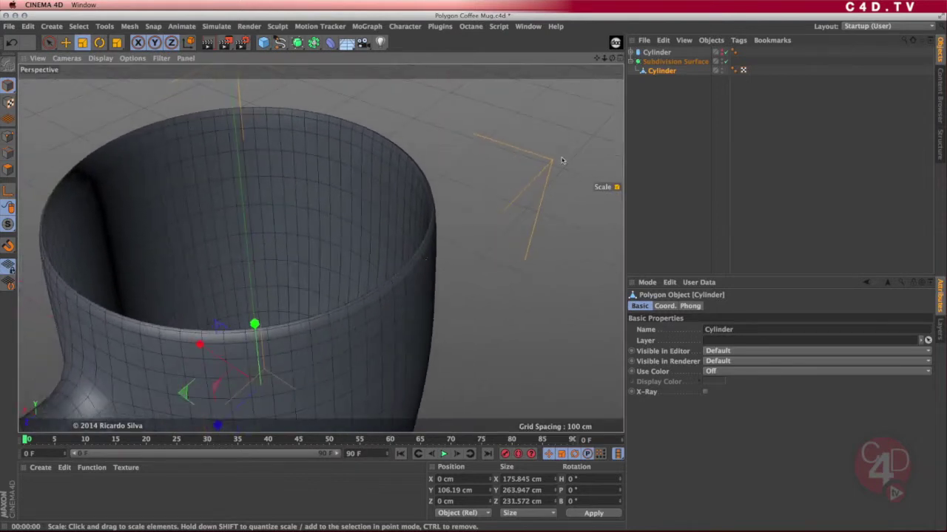
Turn off the Subdivision Surface to expose the mug rim's base polygons.
click(725, 61)
alt+right_drag(397, 262, 416, 259)
alt+drag(410, 313, 430, 260)
alt+right_drag(435, 277, 395, 303)
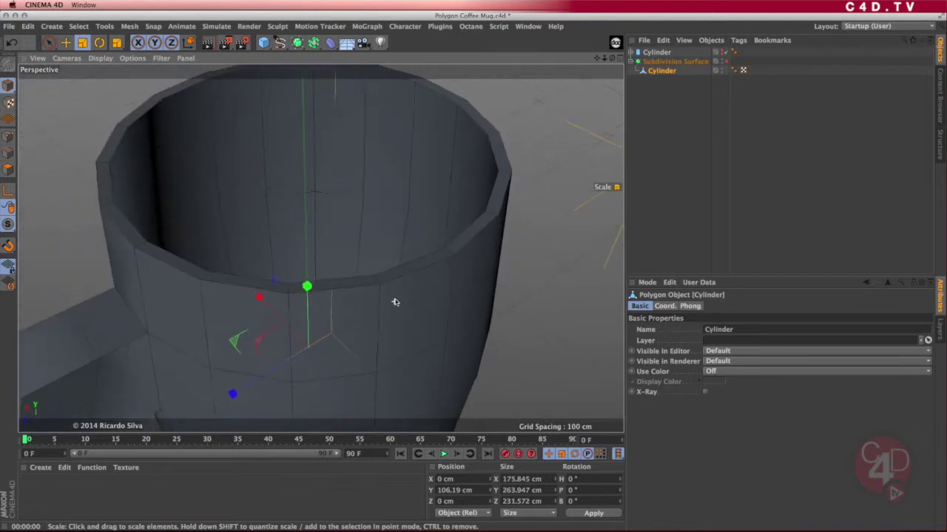
alt+drag(395, 302, 391, 294)
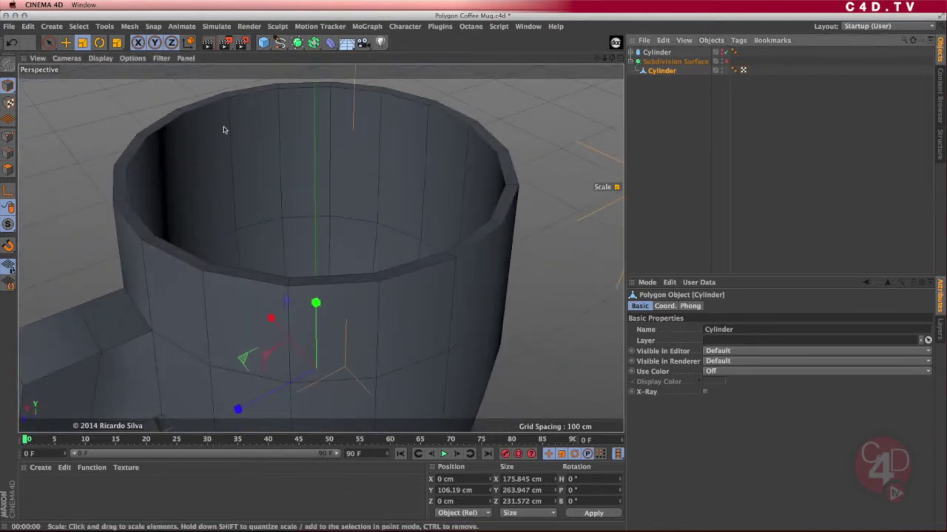
In Polygon mode, use the Knife in Loop mode to cut a loop just below the rim on the mug's outer wall, at about 94% offset.
click(8, 169)
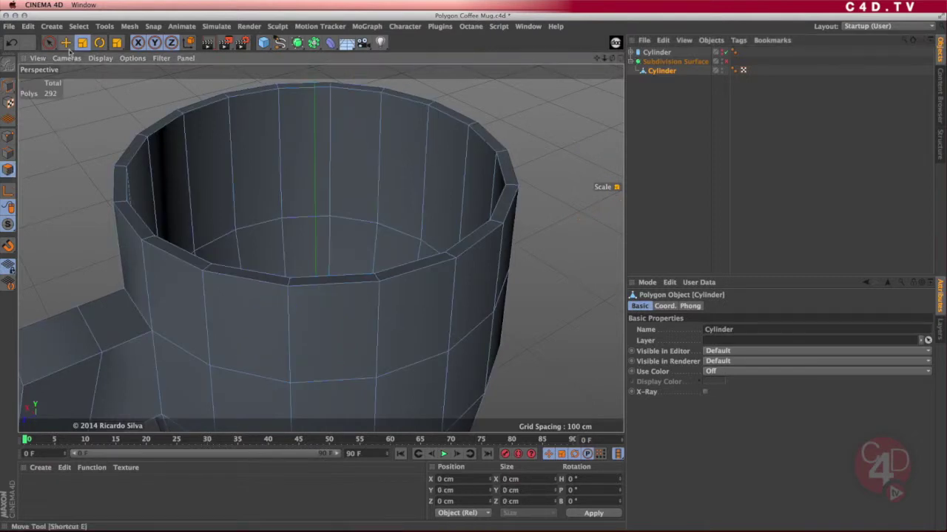
key(m)
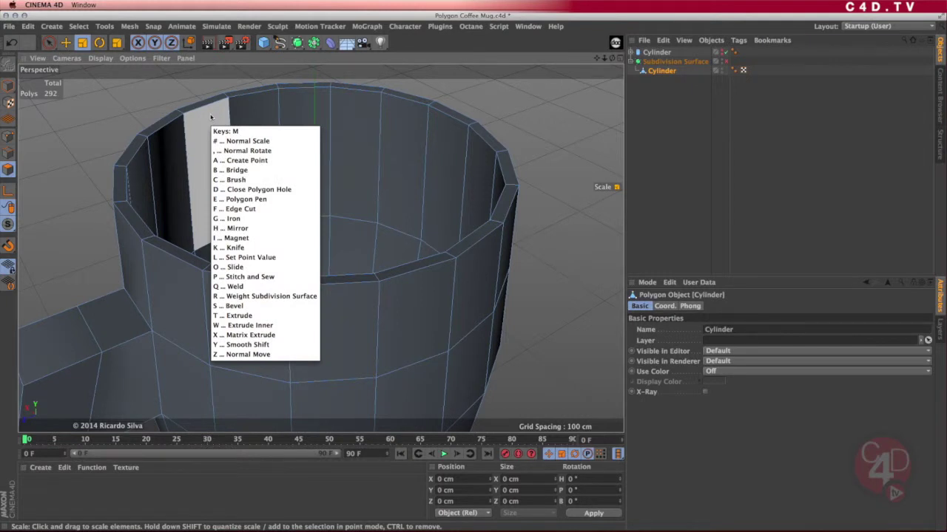
key(k)
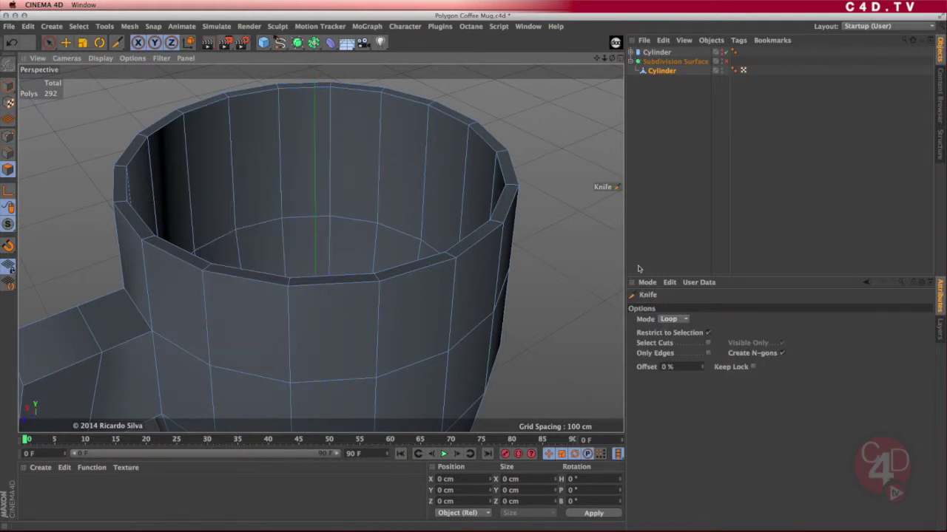
click(669, 320)
click(671, 323)
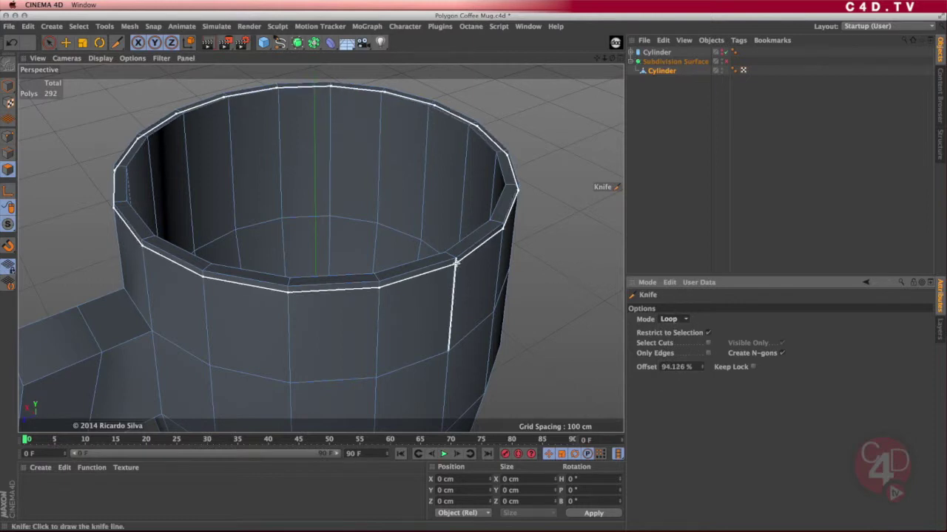
click(456, 261)
Cut a matching Knife loop just below the rim on the mug's inner wall.
alt+drag(439, 292, 554, 270)
alt+right_drag(423, 283, 468, 246)
click(411, 235)
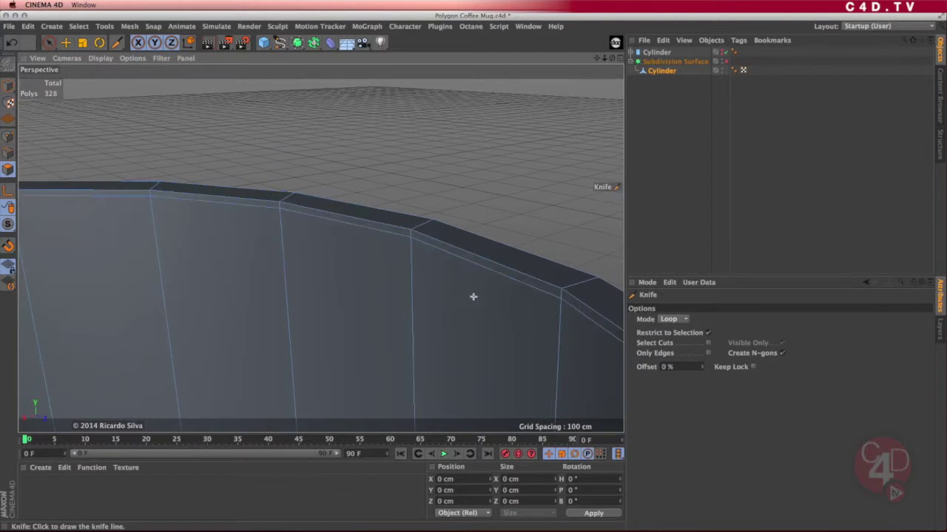
Turn the Subdivision Surface back on, deselect the objects and render a close view of the sharpened rim.
alt+drag(470, 296, 392, 312)
alt+right_drag(425, 286, 346, 310)
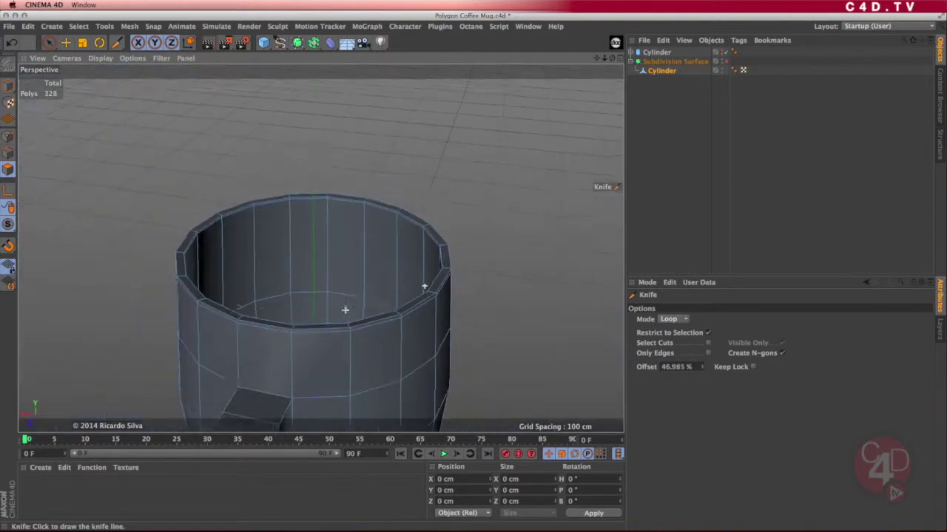
click(725, 62)
scroll(397, 251, up, 8)
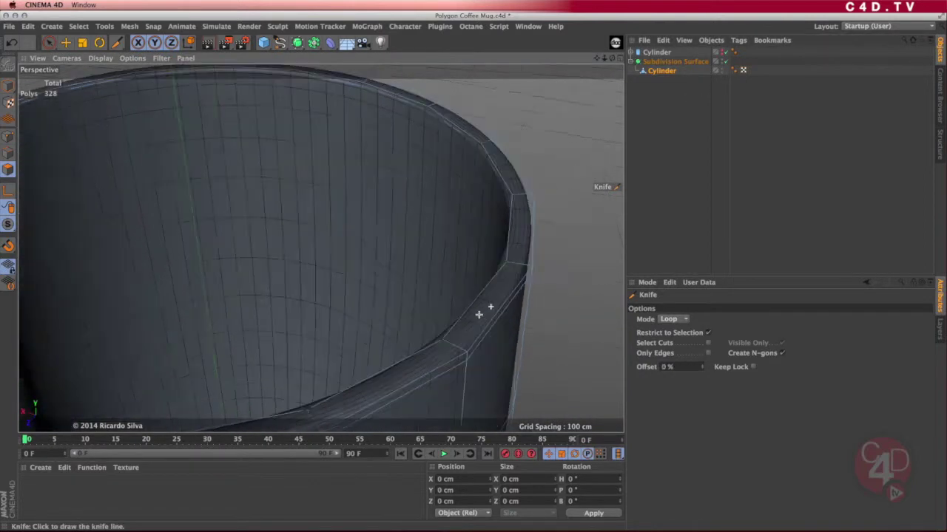
alt+drag(417, 245, 414, 235)
click(672, 114)
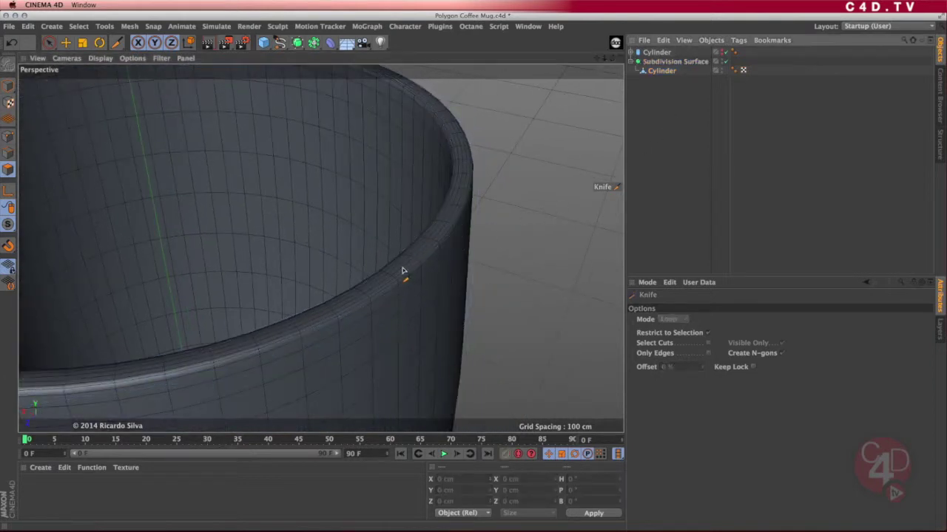
scroll(403, 272, down, 3)
key(super+r)
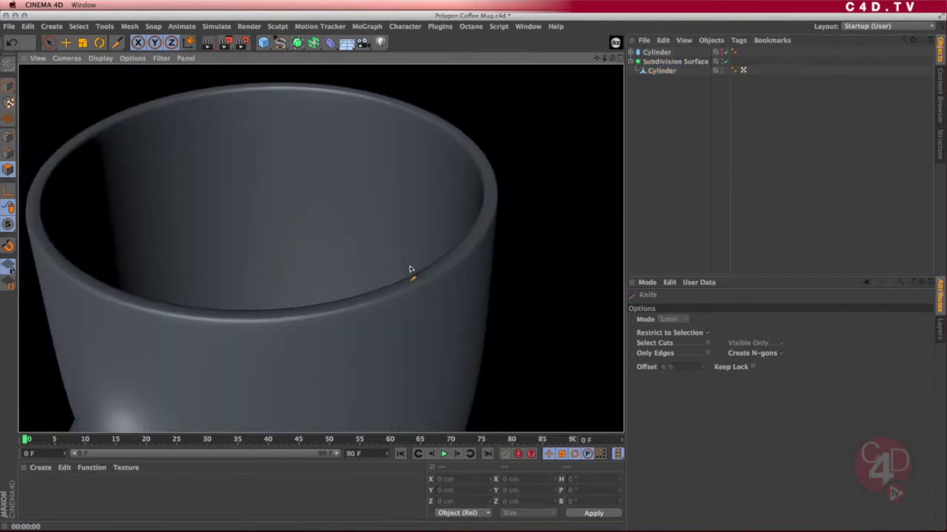
Turn off the Subdivision Surface to expose the base polygons where the handle meets the mug body.
scroll(421, 276, down, 8)
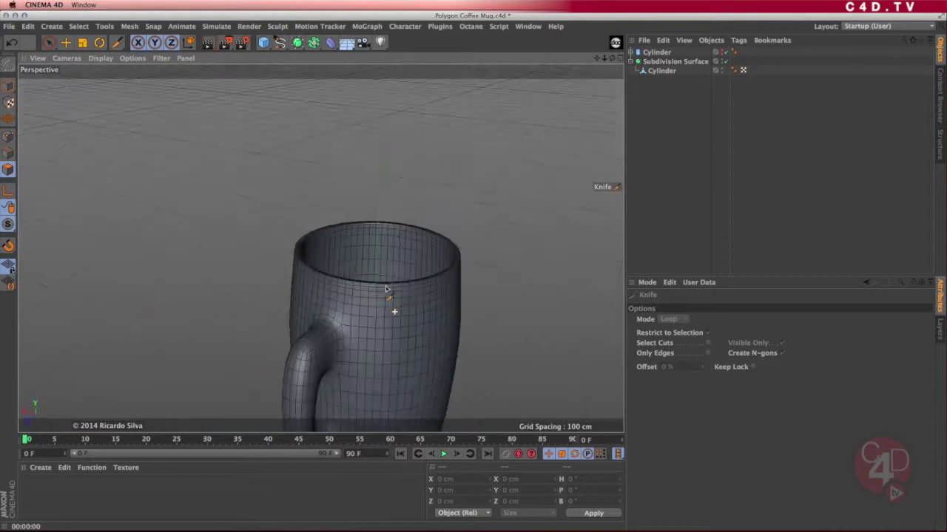
alt+middle_drag(397, 258, 432, 232)
alt+drag(412, 258, 353, 262)
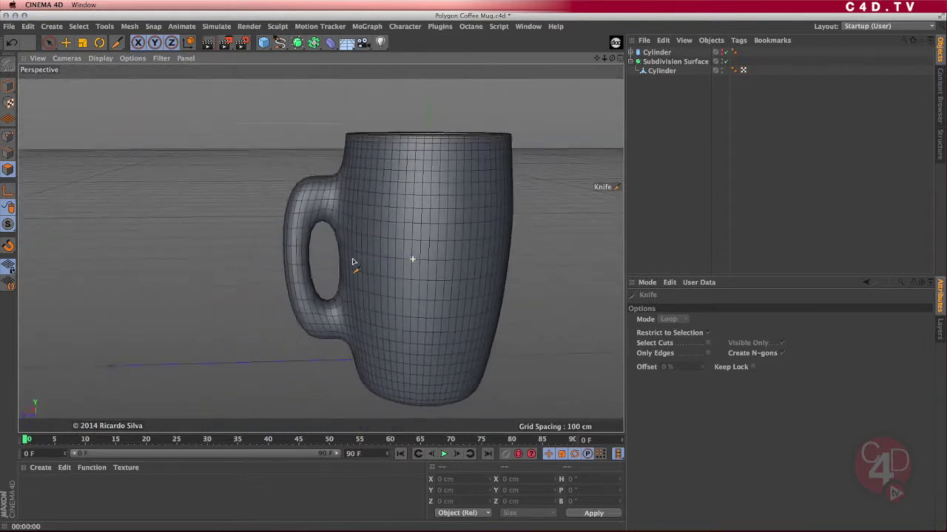
alt+middle_drag(411, 241, 380, 215)
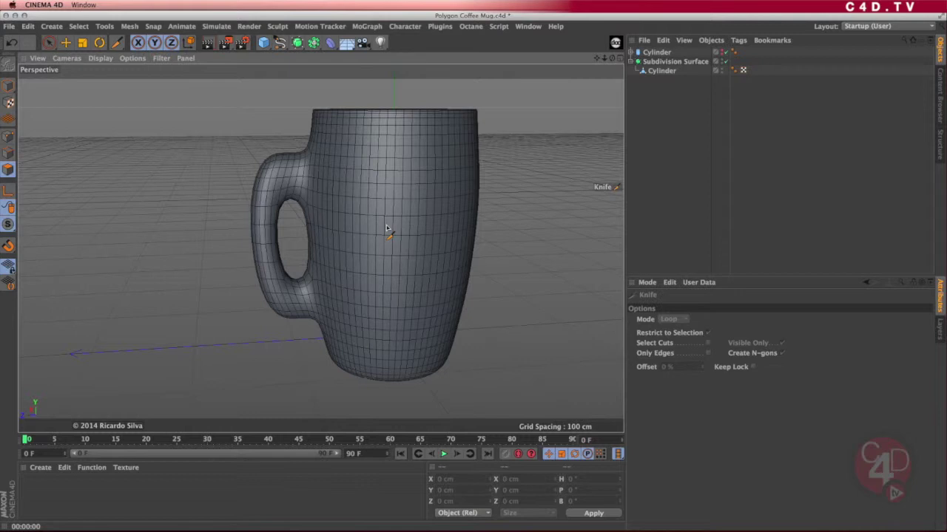
alt+drag(428, 226, 364, 187)
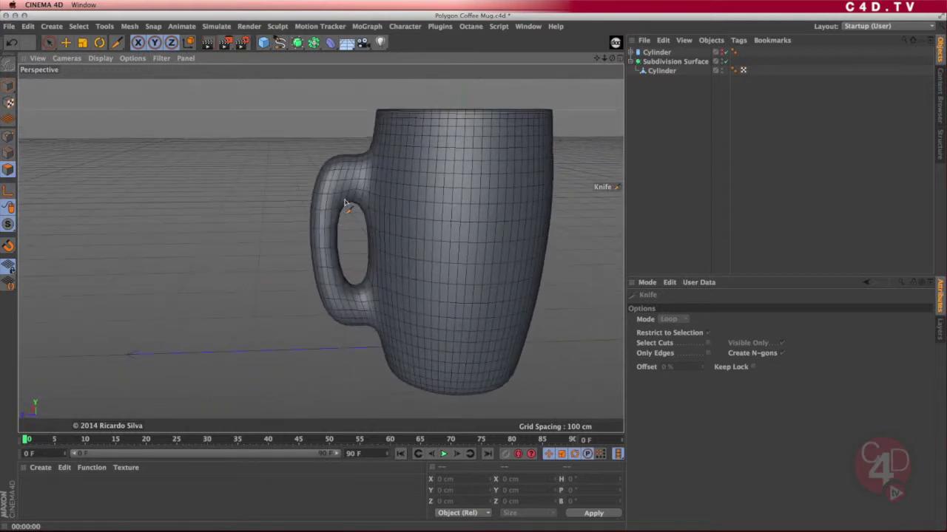
alt+right_drag(366, 215, 385, 199)
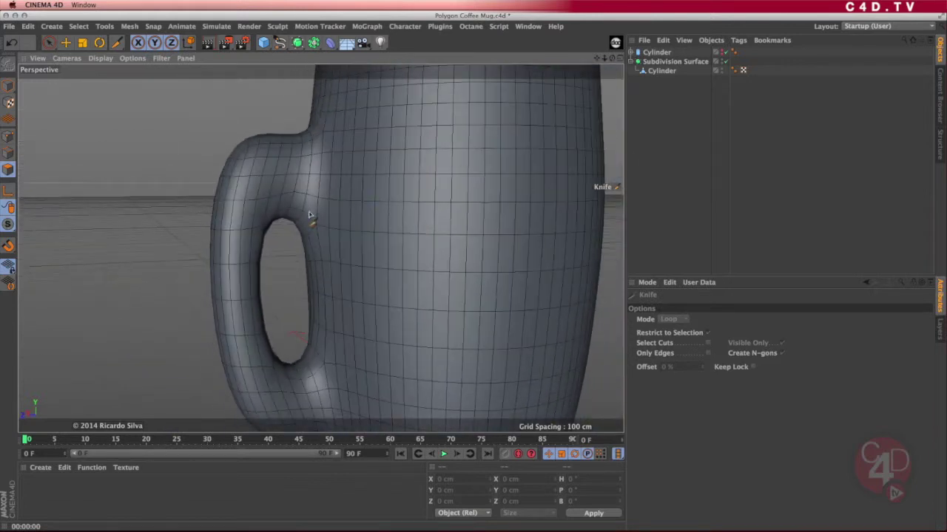
click(725, 61)
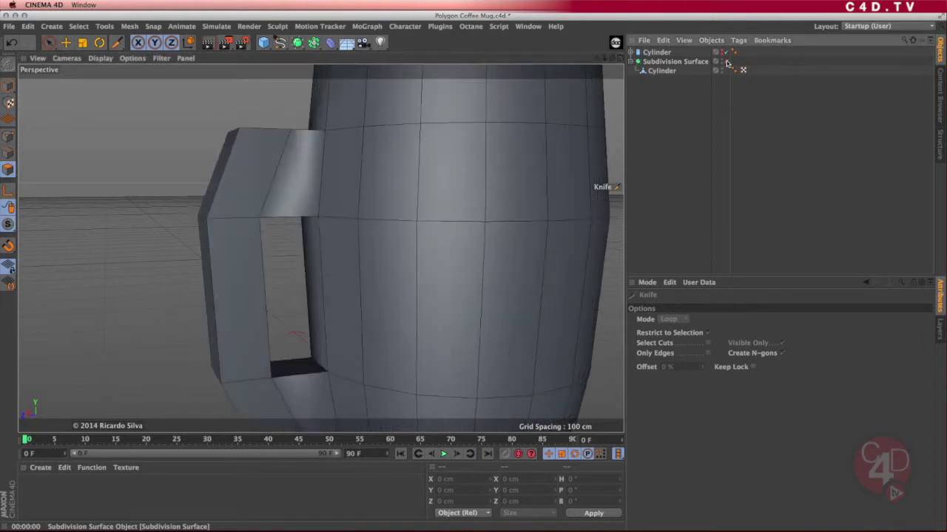
mouse_move(353, 202)
alt+mouse_down()
mouse_move(342, 236)
mouse_move(345, 189)
alt+mouse_up()
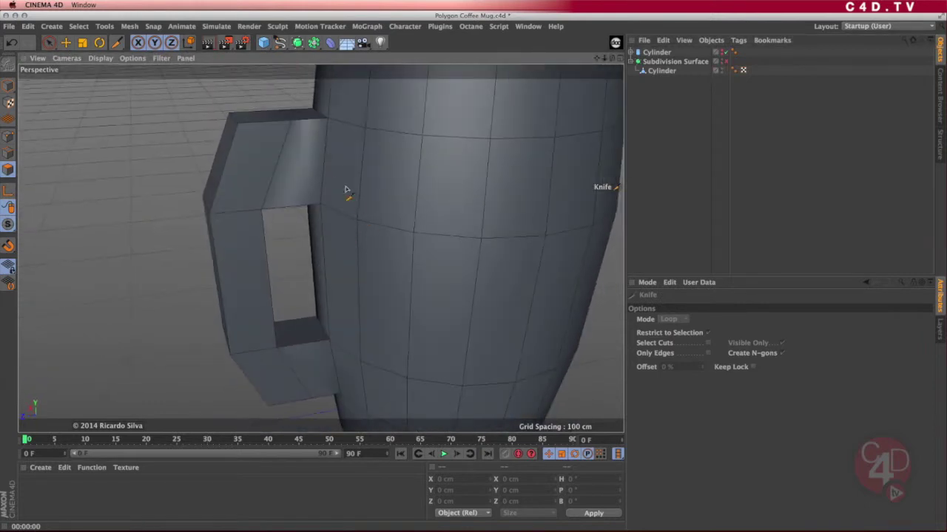
alt+drag(338, 143, 323, 121)
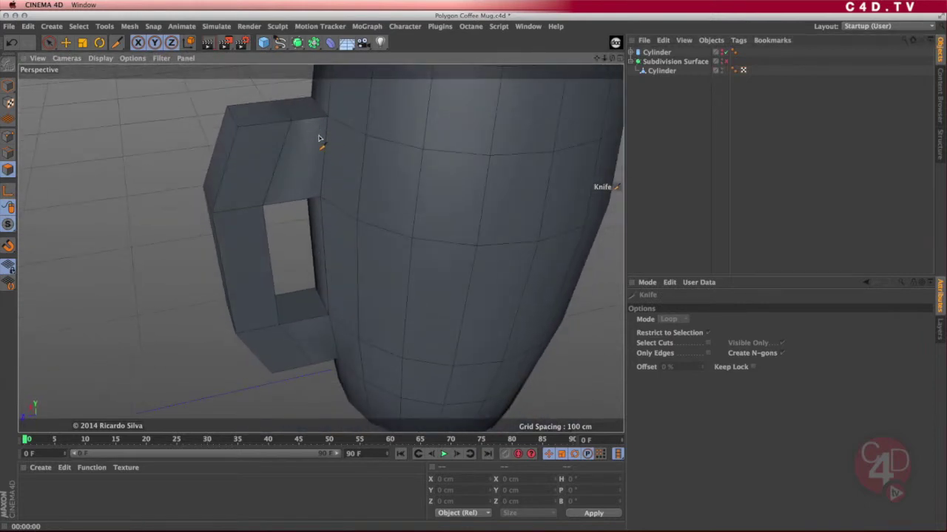
Select the Cylinder under the Subdivision Surface and cut Knife loops around the handle's upper and lower ends, close to the mug body.
click(661, 71)
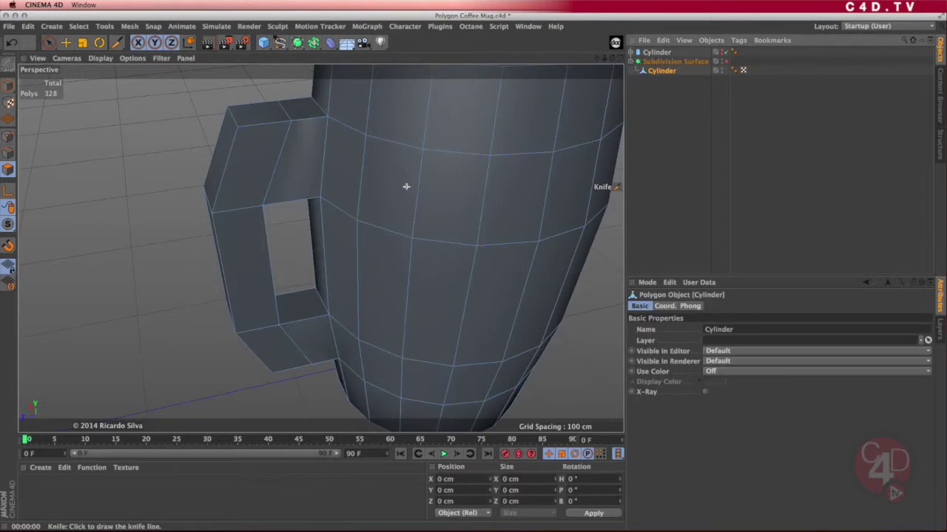
alt+middle_drag(406, 187, 387, 236)
alt+drag(418, 241, 399, 206)
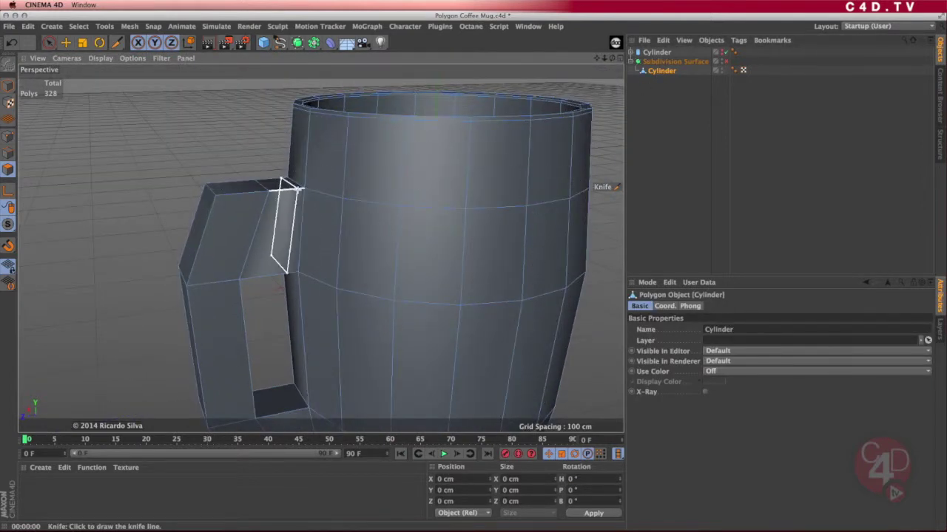
alt+right_drag(287, 206, 326, 188)
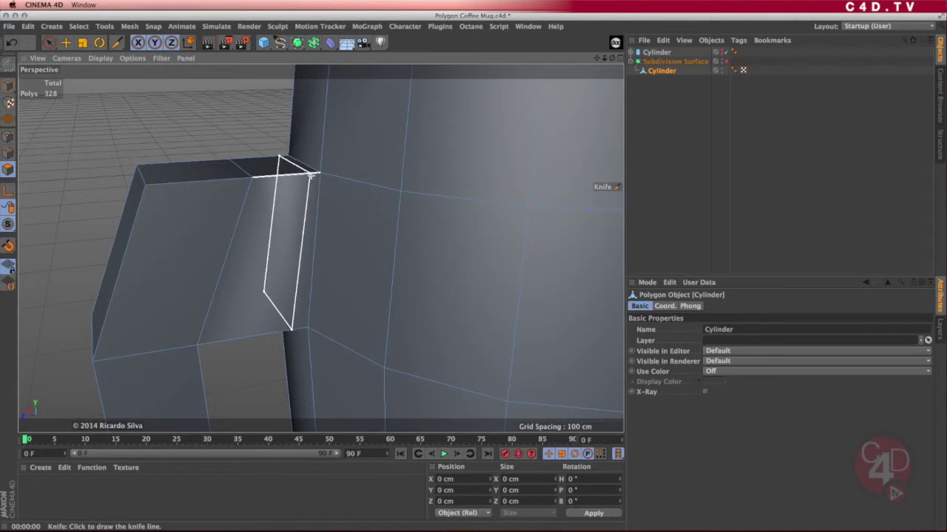
click(310, 175)
alt+drag(277, 249, 328, 186)
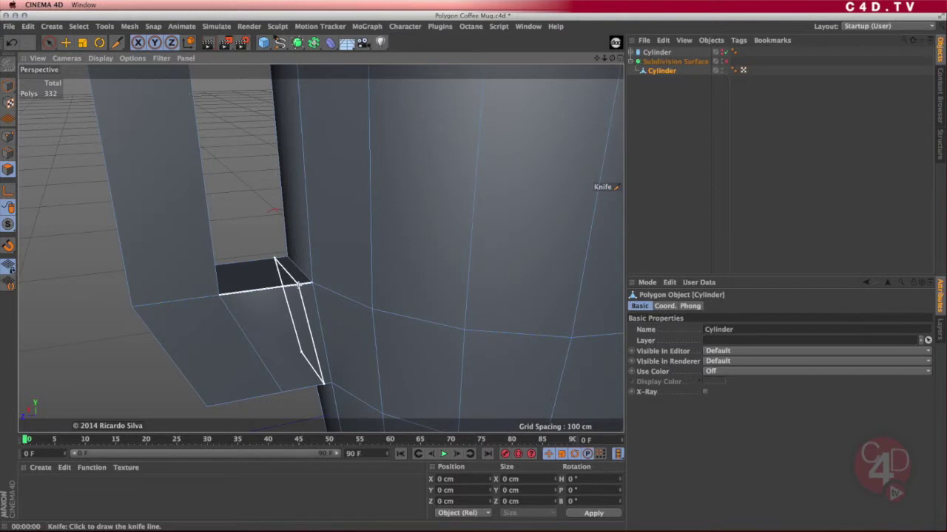
click(298, 284)
Turn the Subdivision Surface back on, deselect the objects and render the whole mug with its sharpened handle joints.
alt+drag(301, 335, 348, 310)
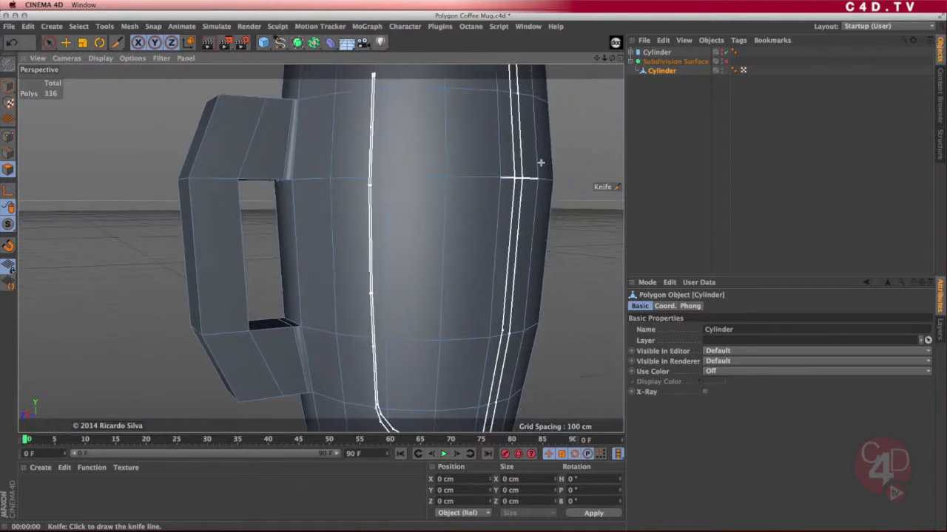
click(724, 61)
alt+drag(368, 266, 292, 181)
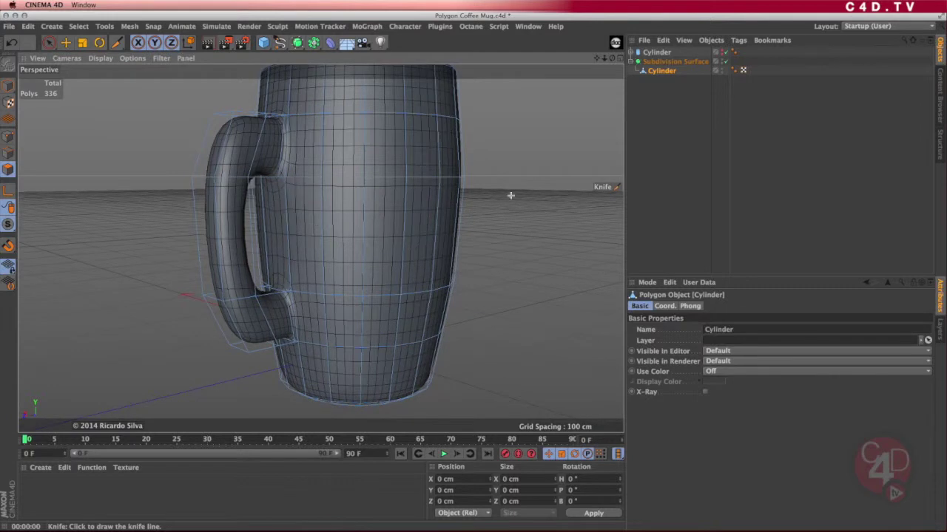
click(655, 133)
alt+drag(354, 235, 364, 251)
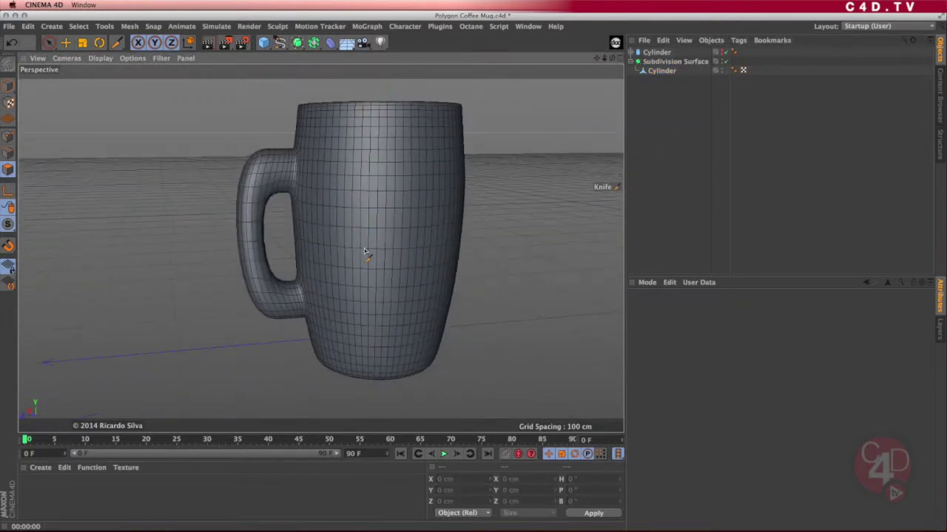
key(super+r)
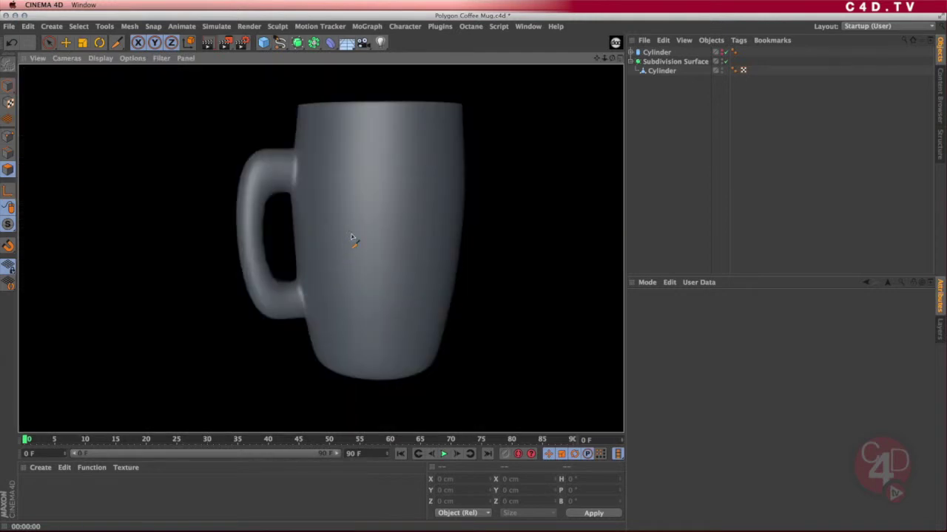
mouse_move(382, 222)
alt+mouse_down()
mouse_move(402, 207)
mouse_move(389, 241)
mouse_move(399, 227)
mouse_move(376, 228)
alt+mouse_up()
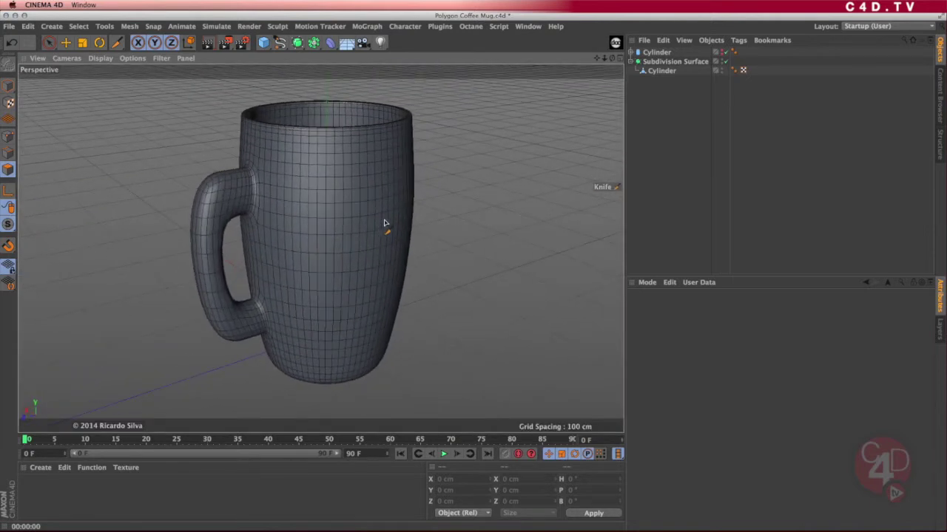